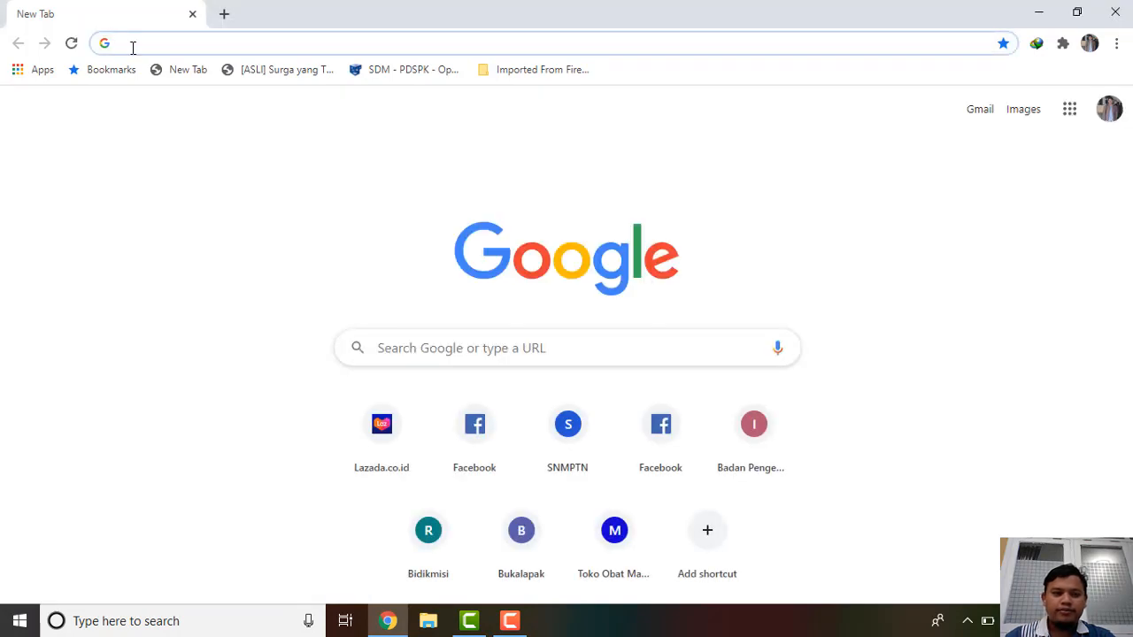
- Search the web for google drive and open the My Drive page from the results
text(google drive)
key(Return)
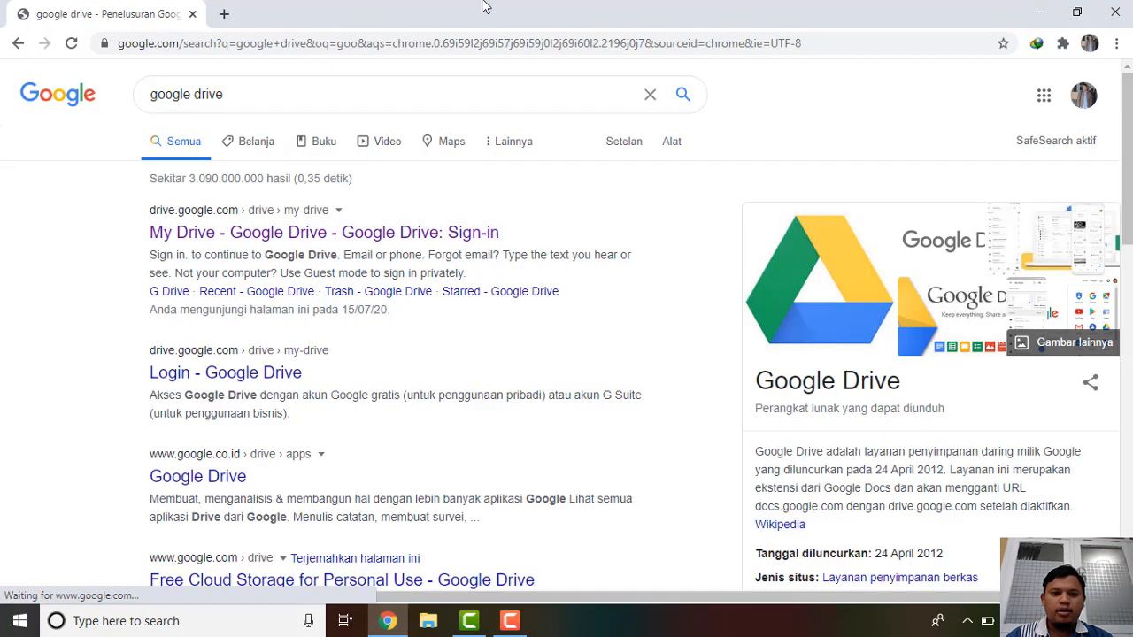
click(272, 236)
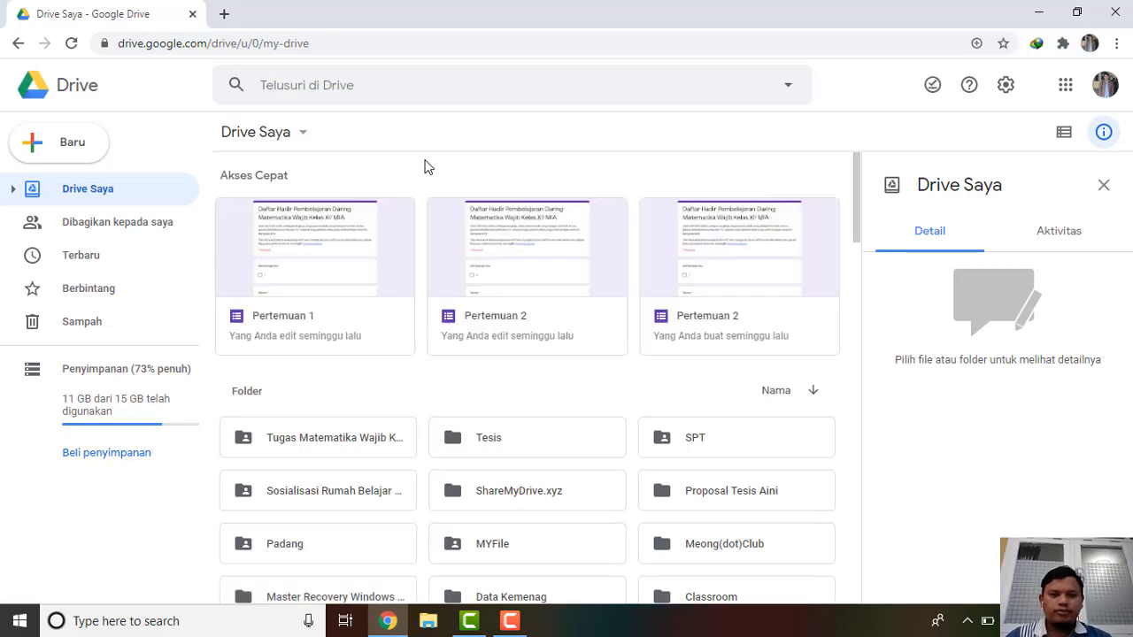
- Create a new folder named "Absen Kelas" in My Drive
click(78, 147)
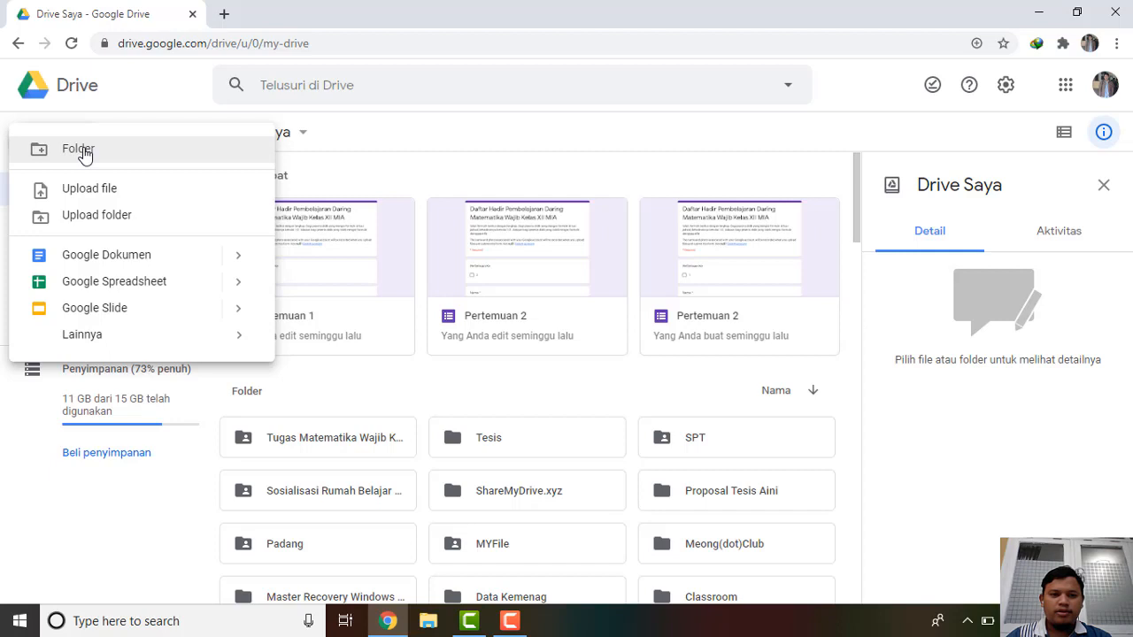
click(84, 152)
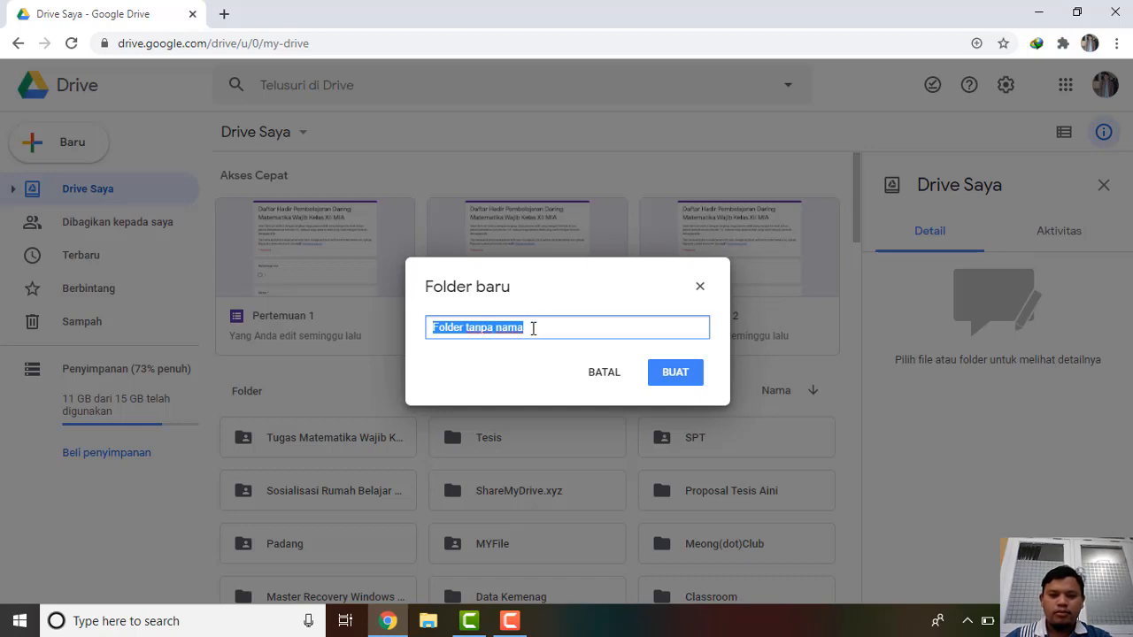
text(ABsen)
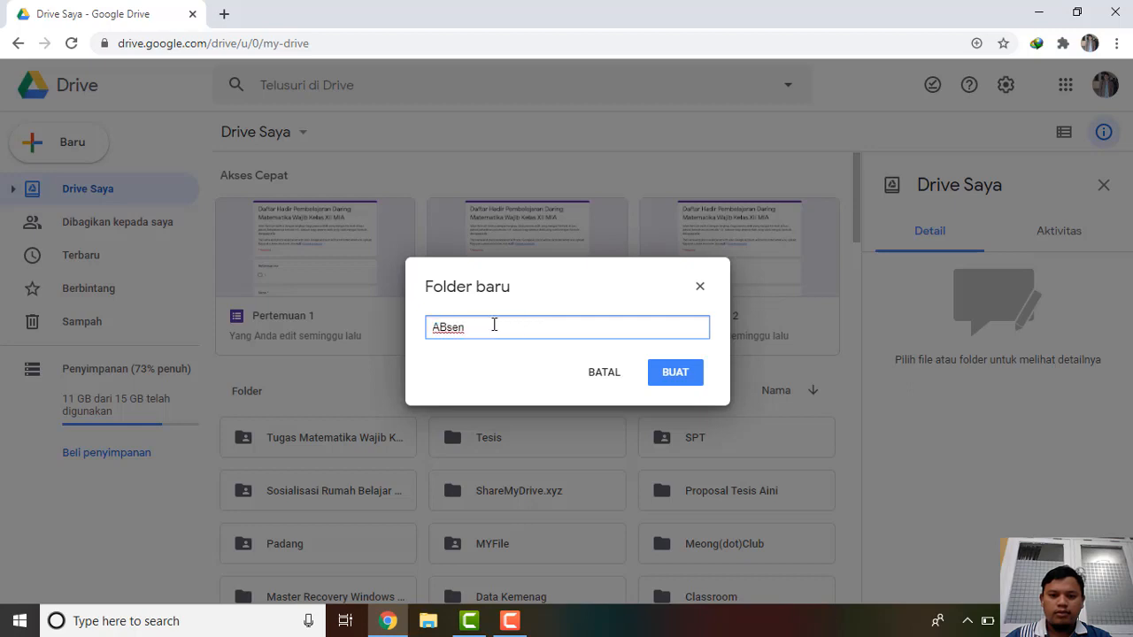
key(BackSpace)
key(BackSpace)
key(BackSpace)
key(BackSpace)
text(bse)
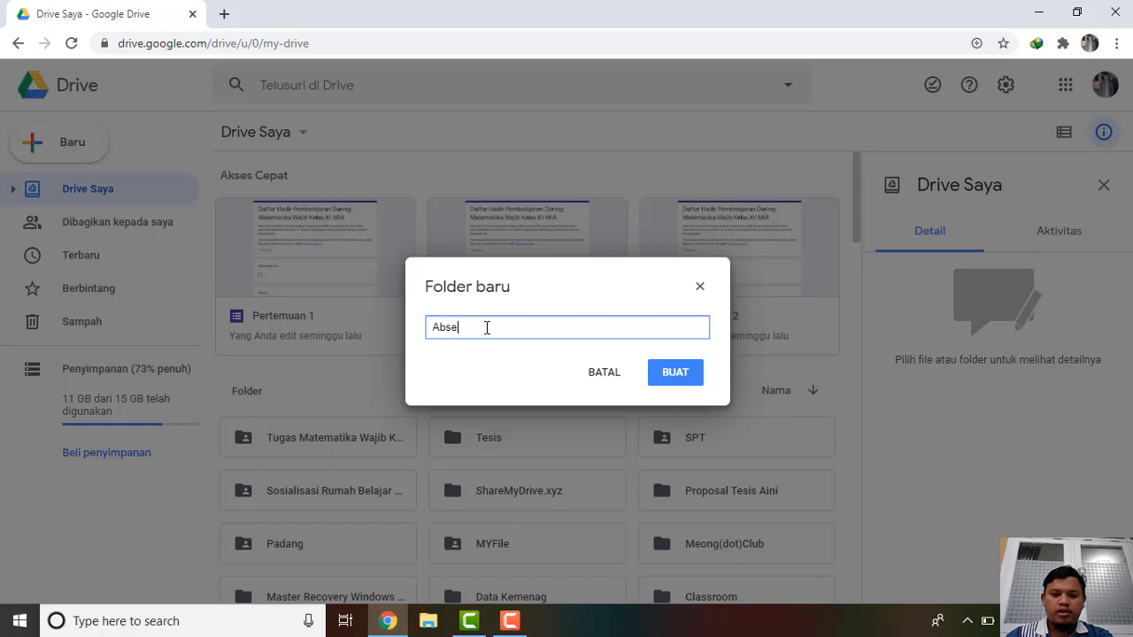
text(n Kelas)
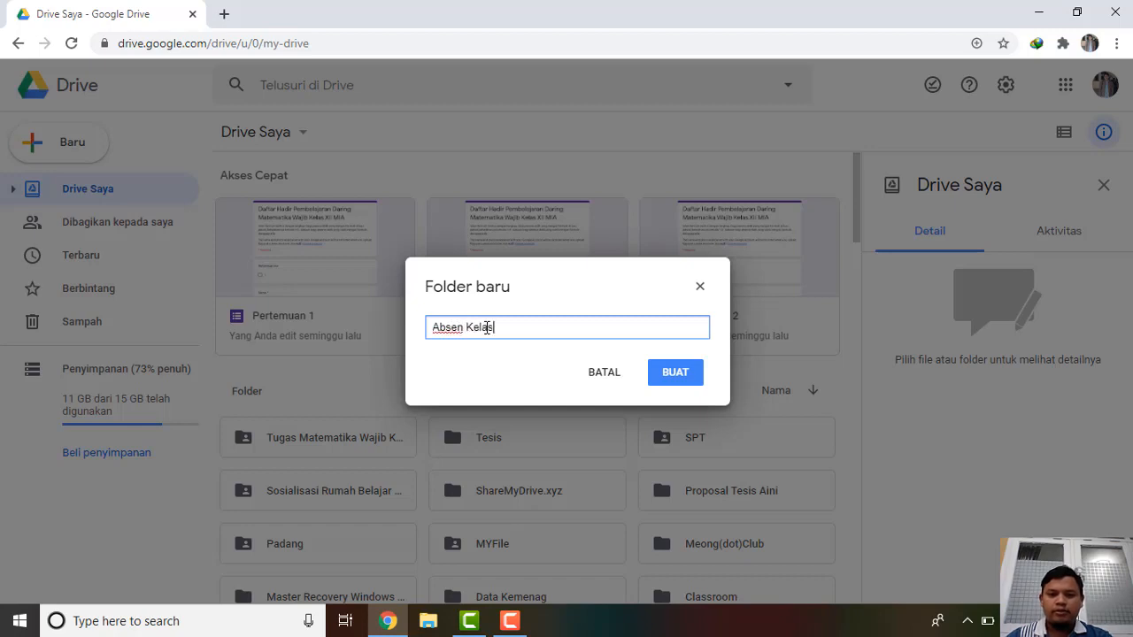
click(673, 378)
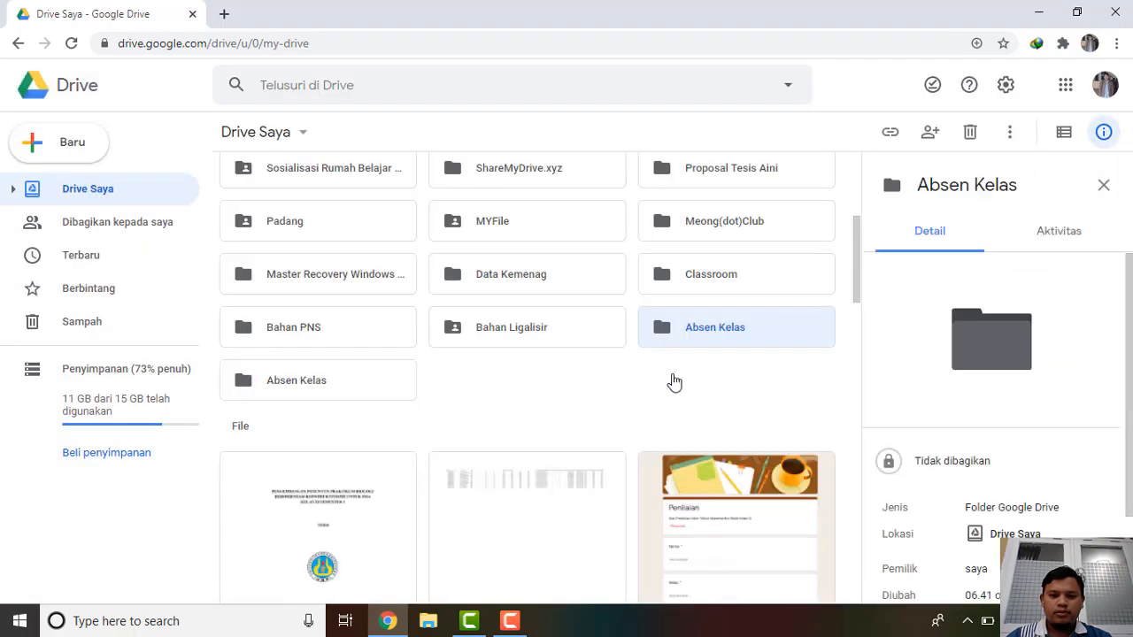
- Open the new Absen Kelas folder and create a subfolder named "XII MIA" inside it
double_click(723, 333)
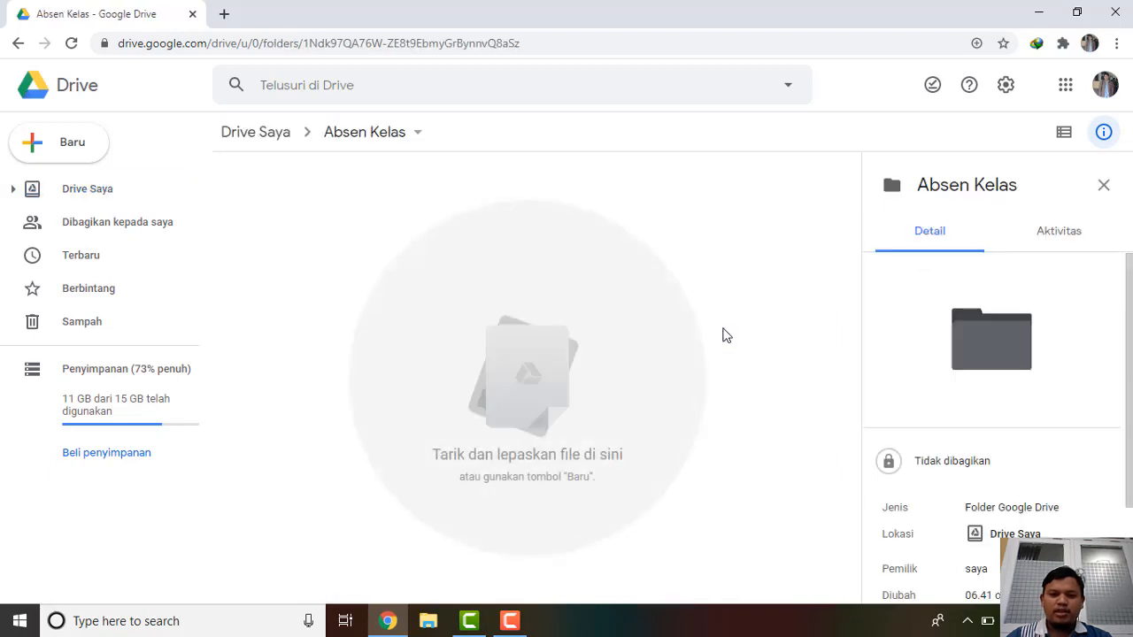
click(64, 150)
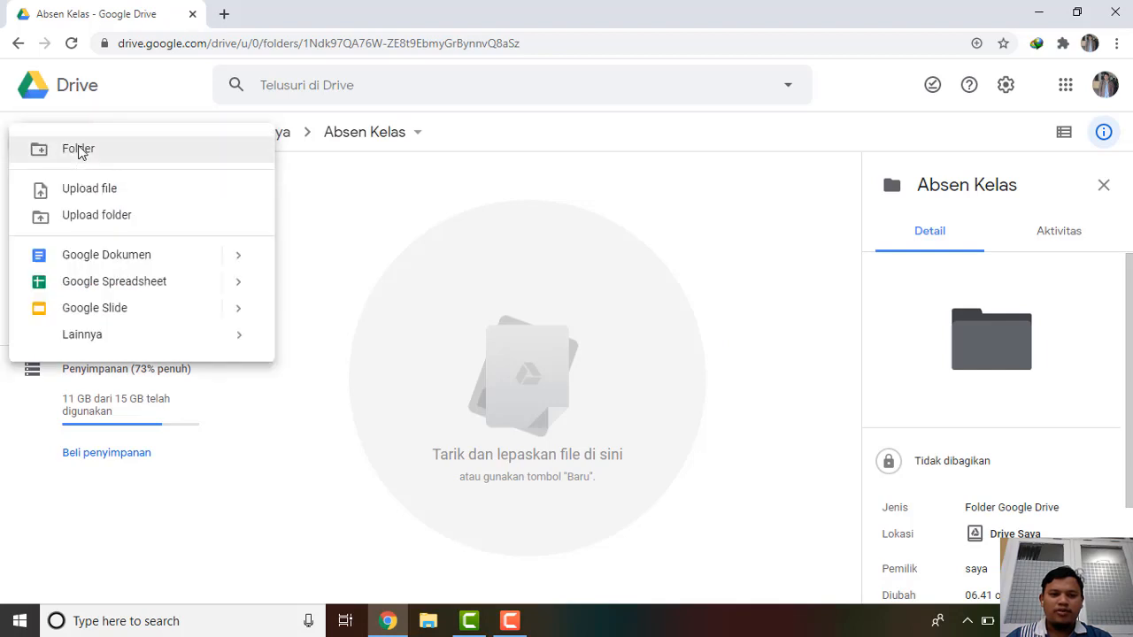
click(79, 151)
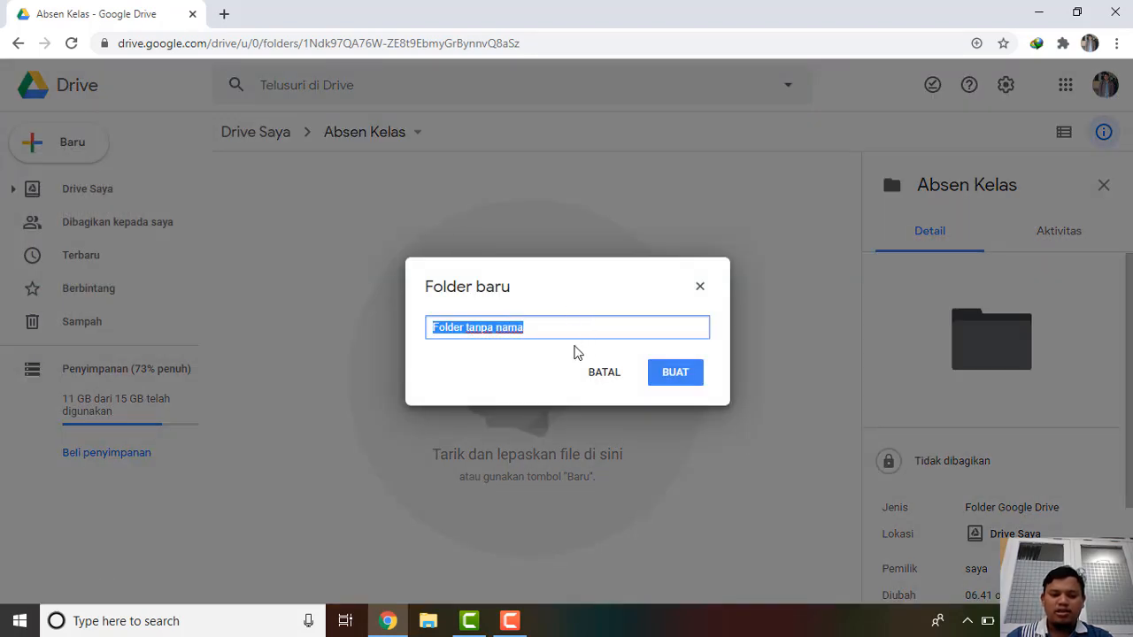
text(XII)
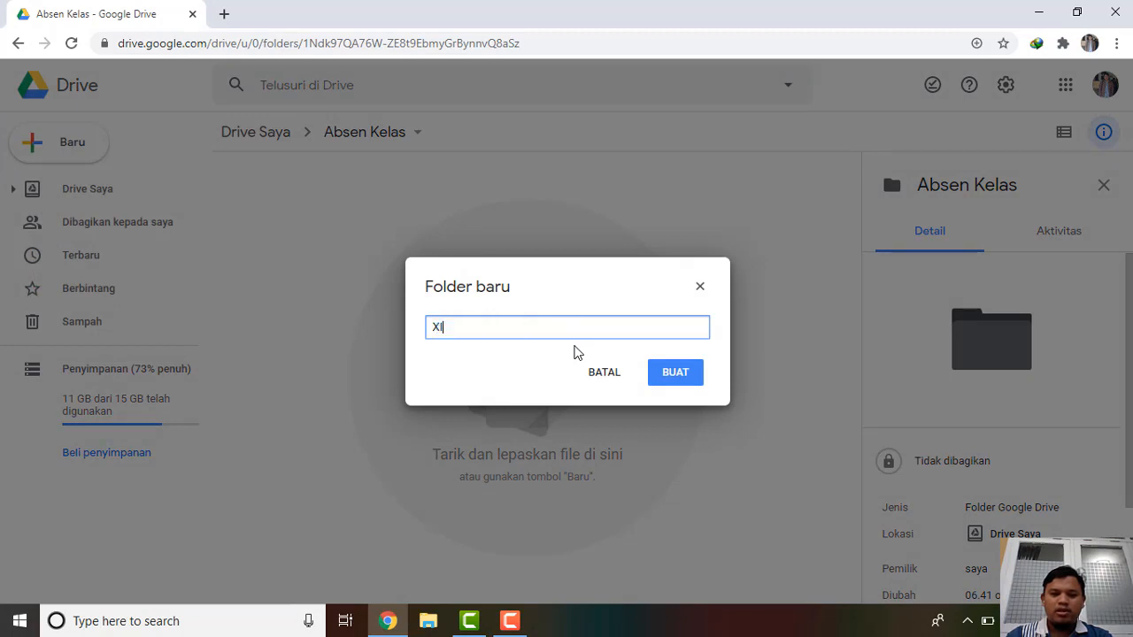
text( MIA)
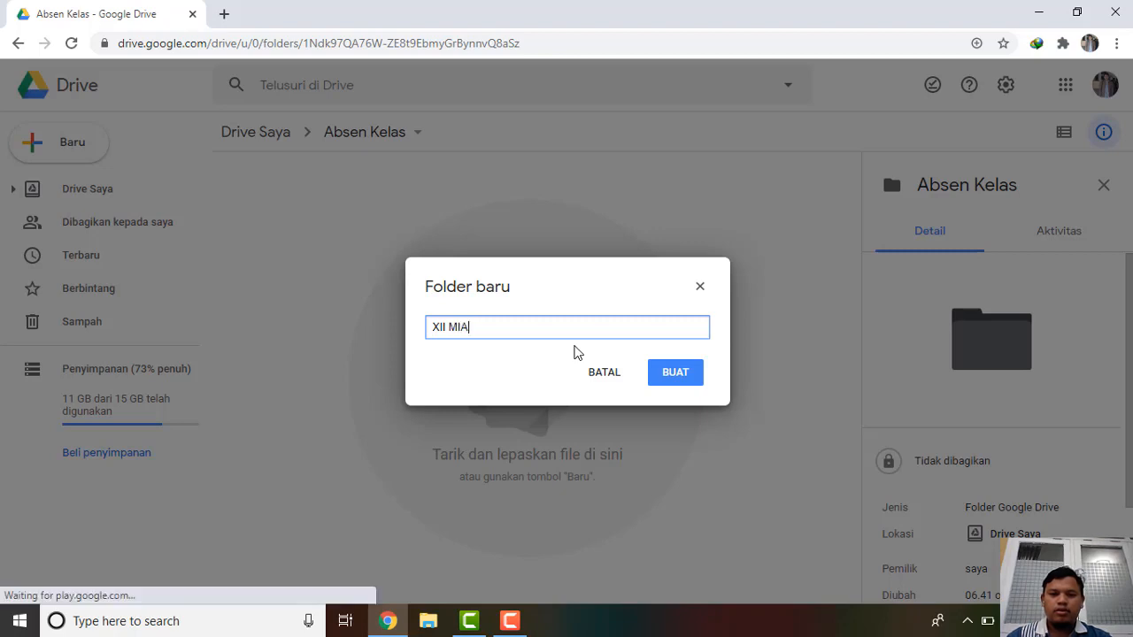
click(666, 373)
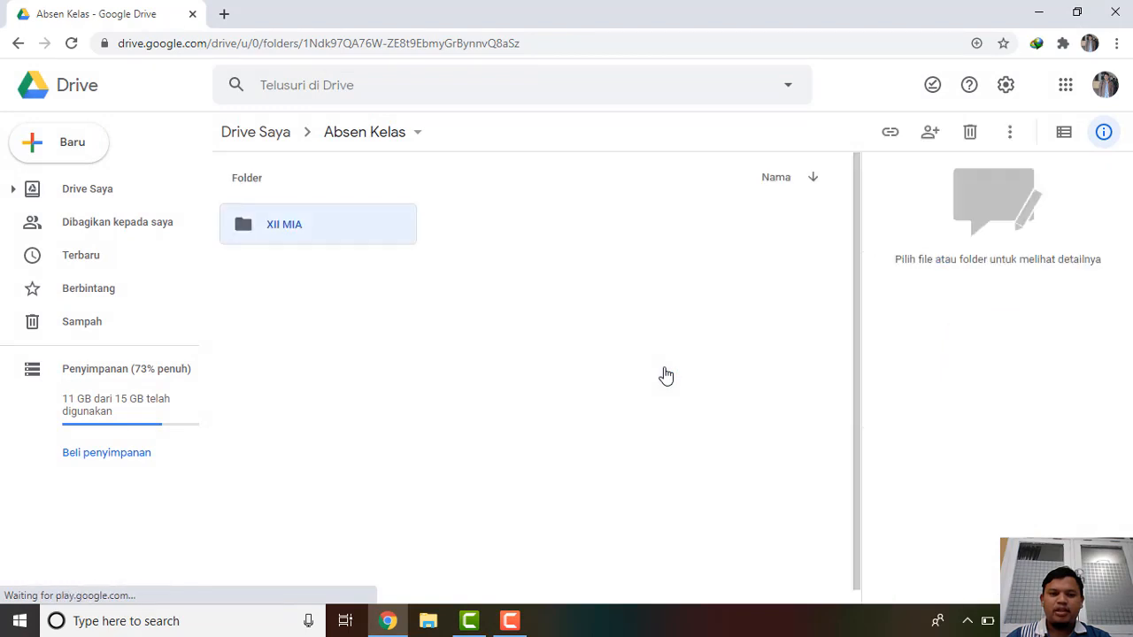
- Open the XII MIA folder and create a blank Google Form in it
double_click(286, 230)
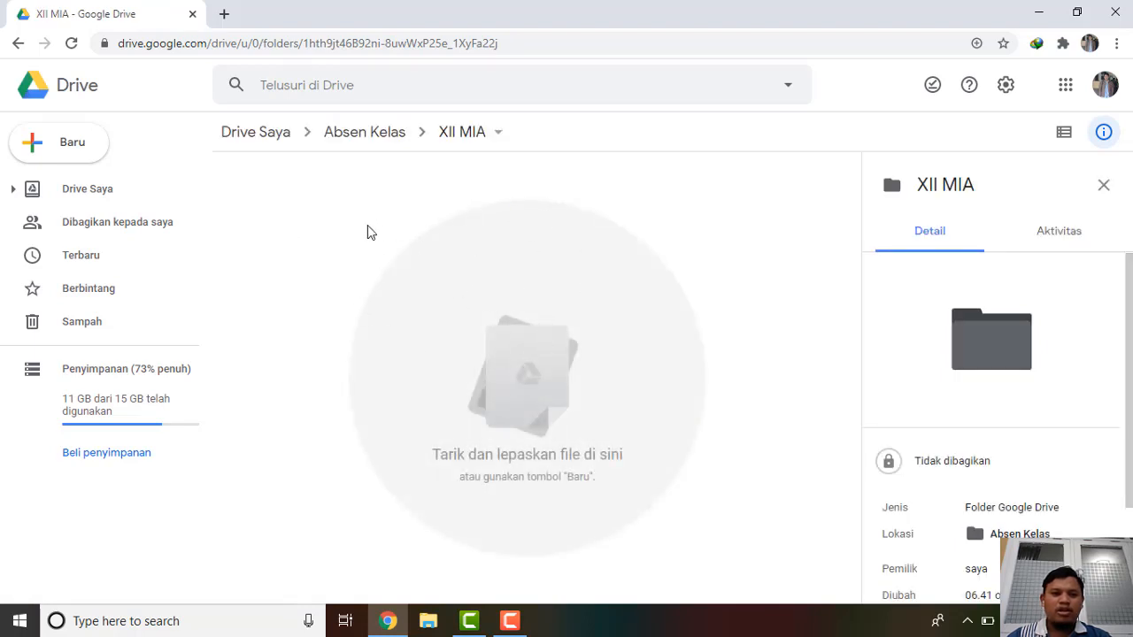
click(65, 147)
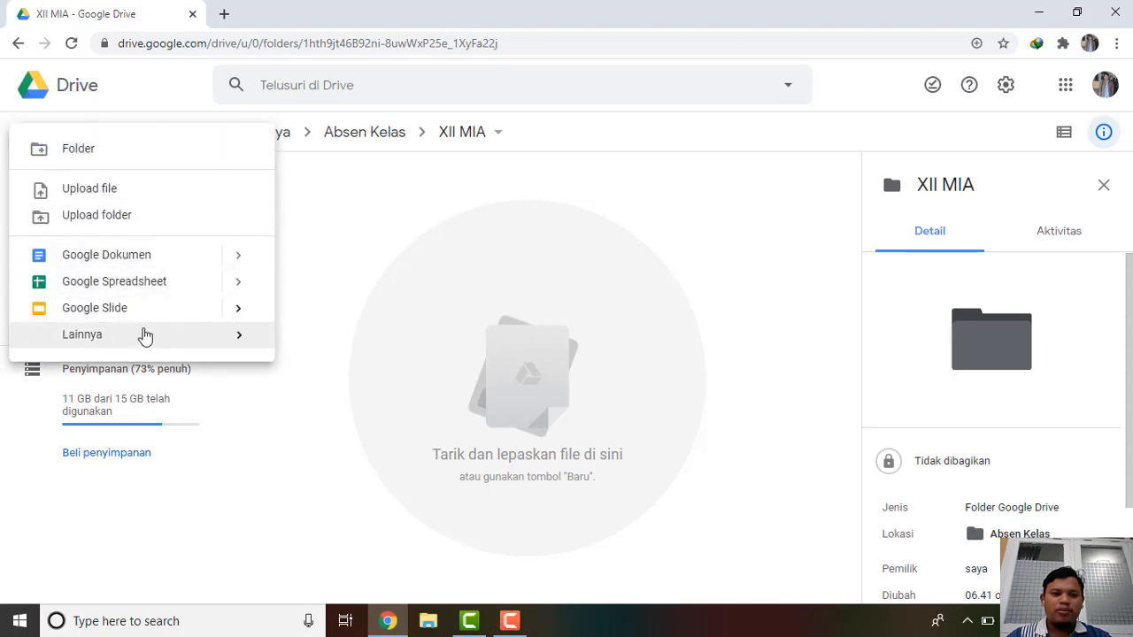
mouse_move(144, 343)
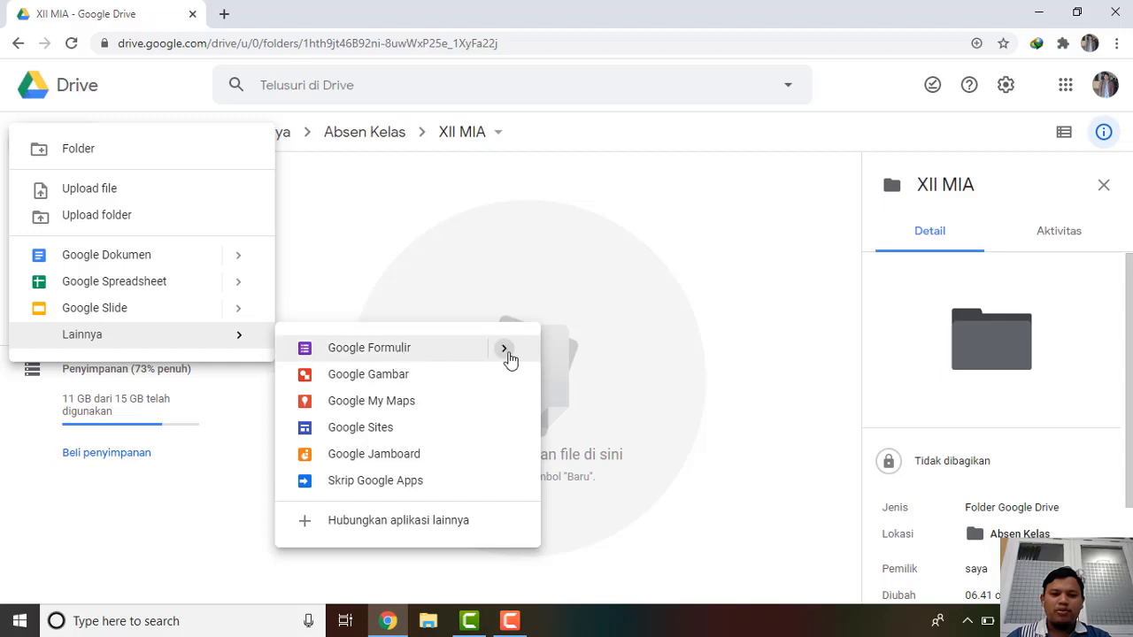
mouse_move(505, 356)
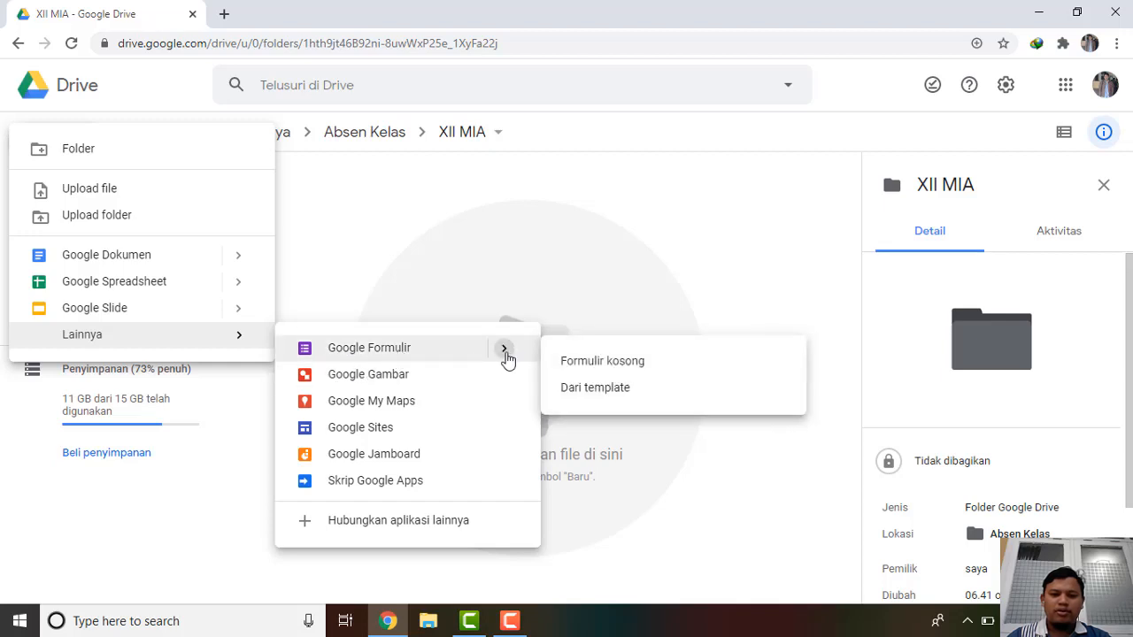
click(590, 372)
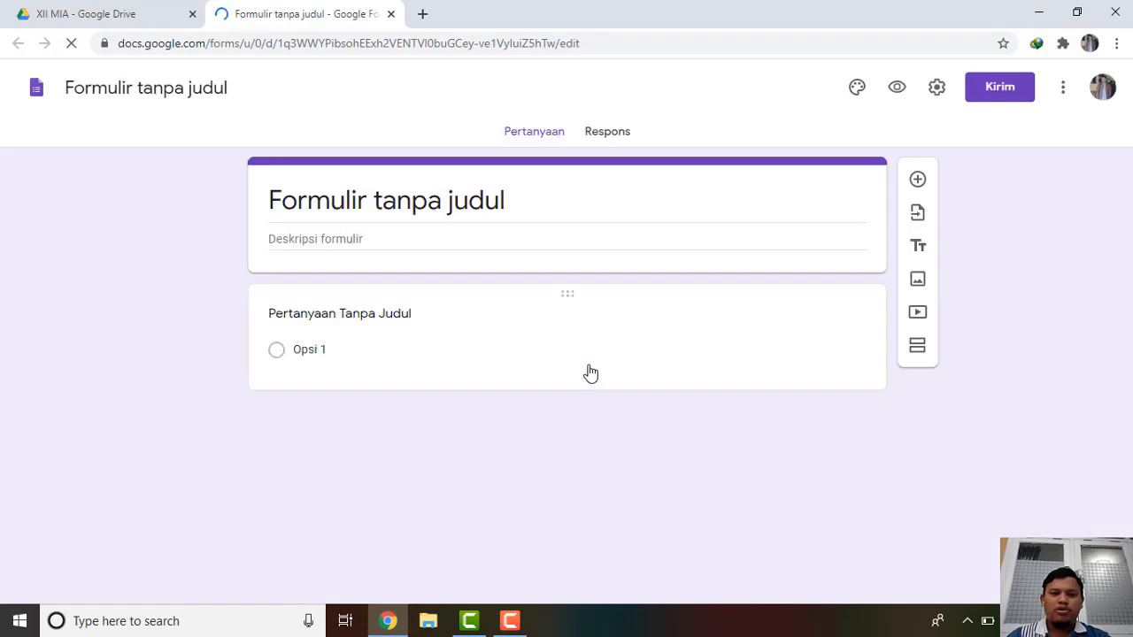
- Set the form's title to "DAFTAR HADIR PEMBELAJARAN DARING MATEMATIKA WAJIB KELAS XII MIA"
click(407, 203)
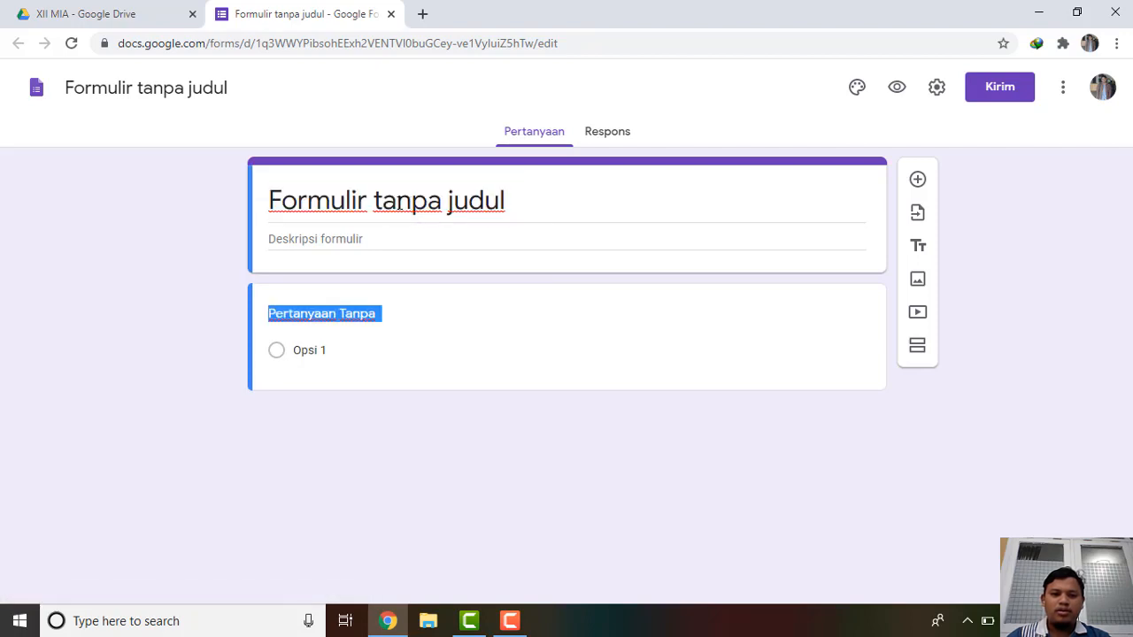
click(398, 203)
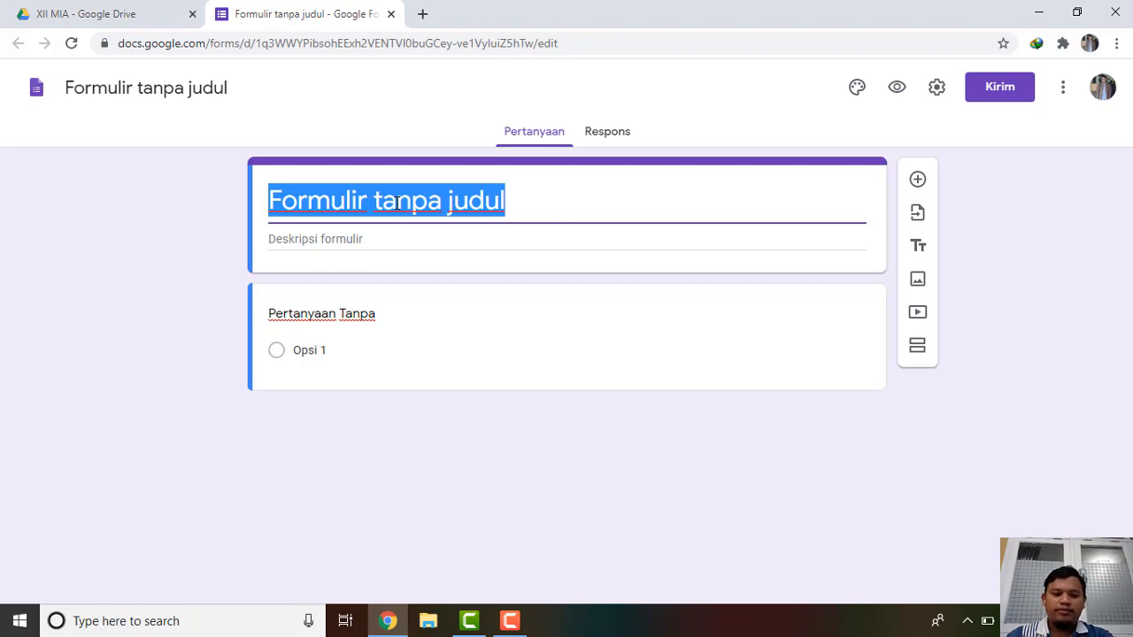
text(DAFT)
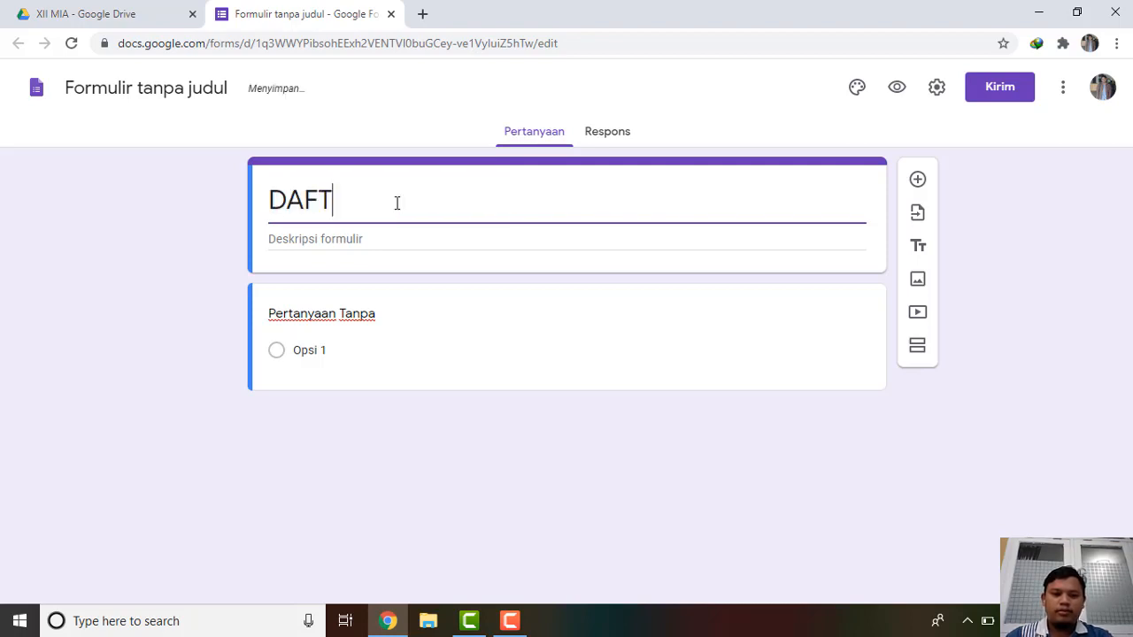
text(A)
text(R )
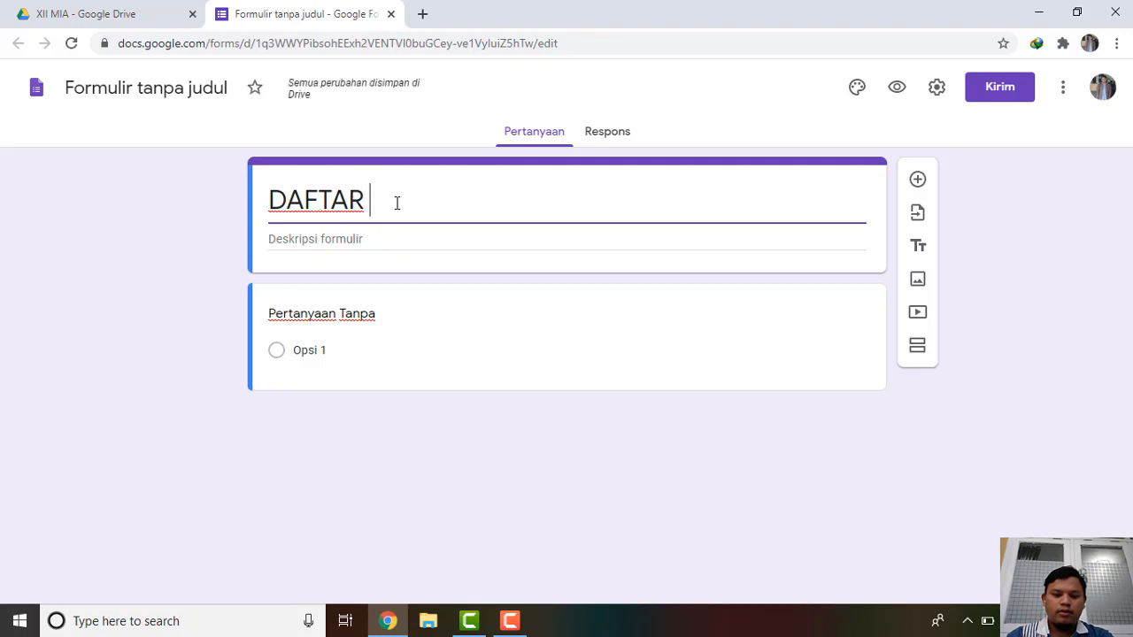
text(HADIR)
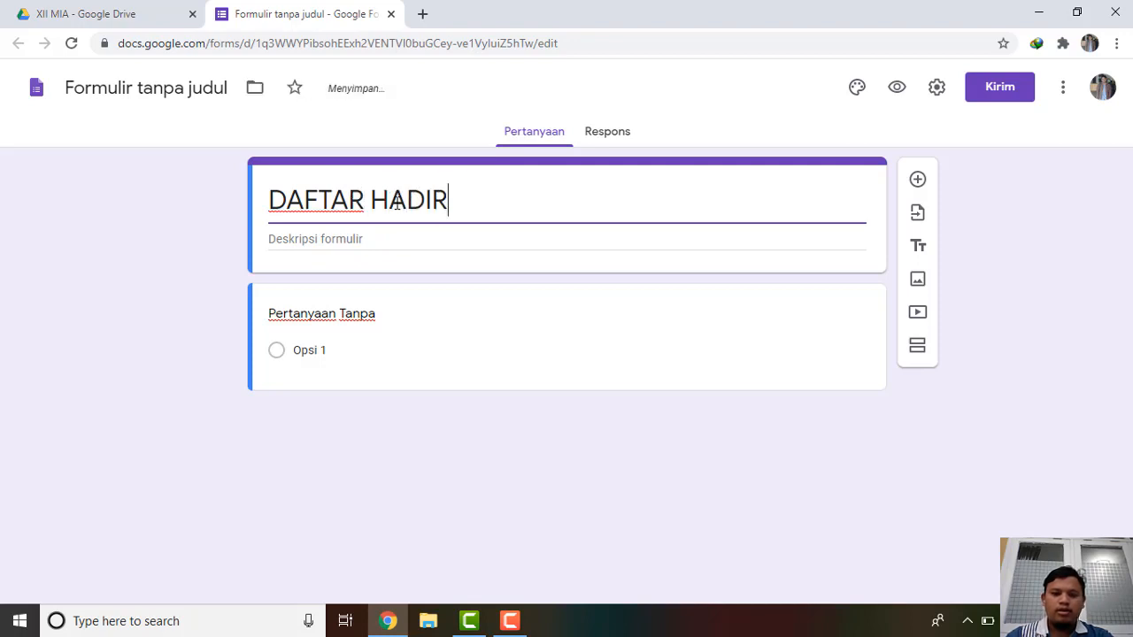
key(Caps_Lock)
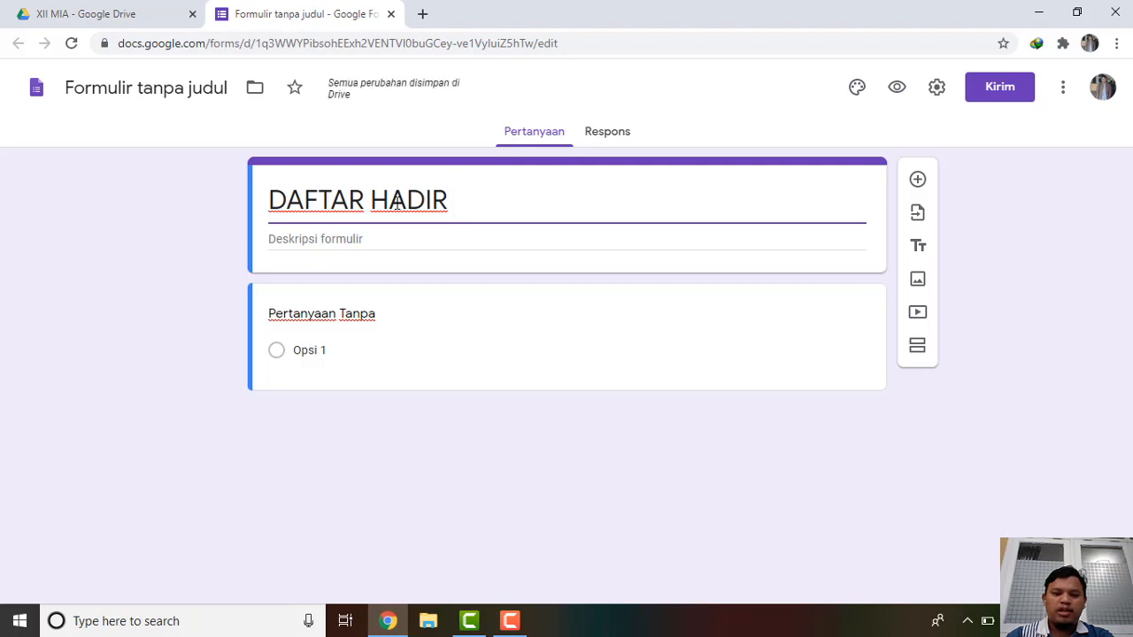
text(PEMBE)
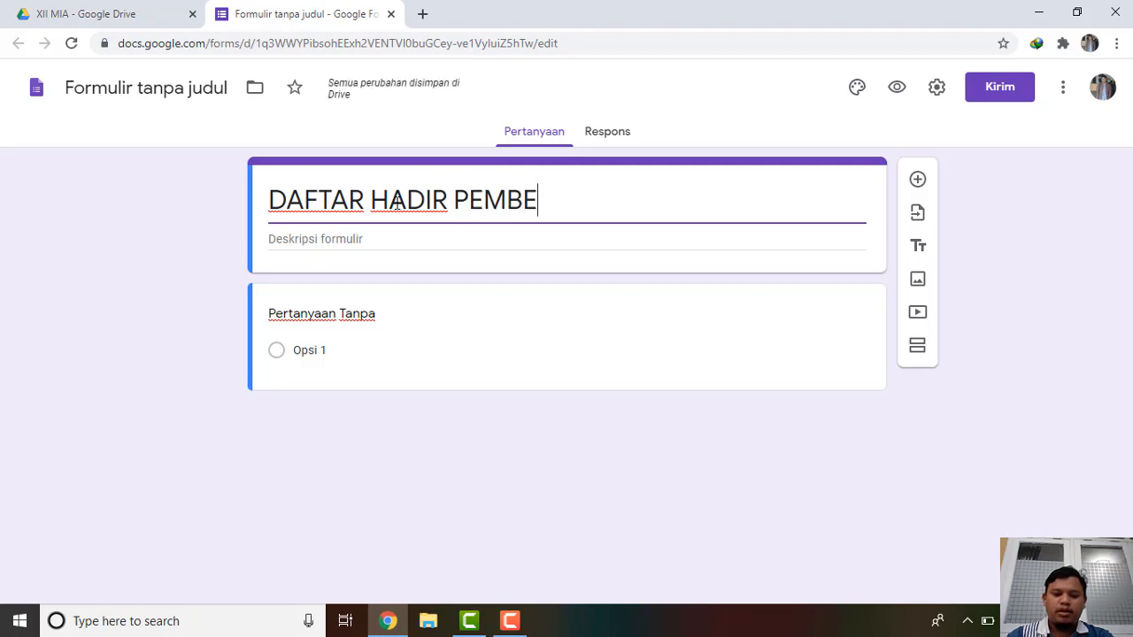
text(LAJARAN D)
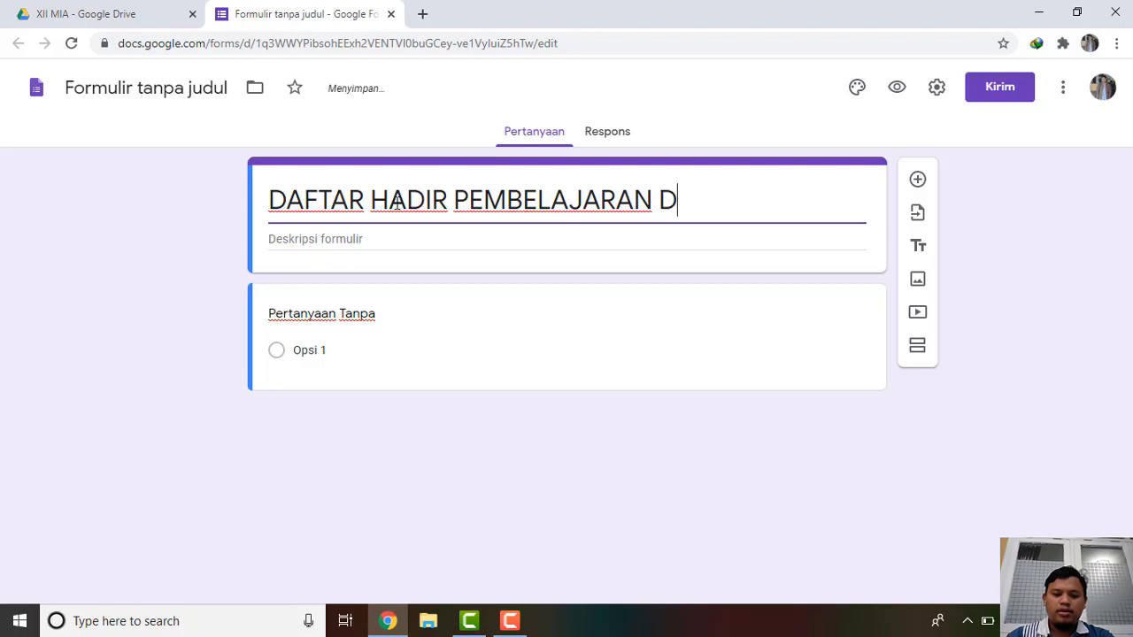
text(ARING)
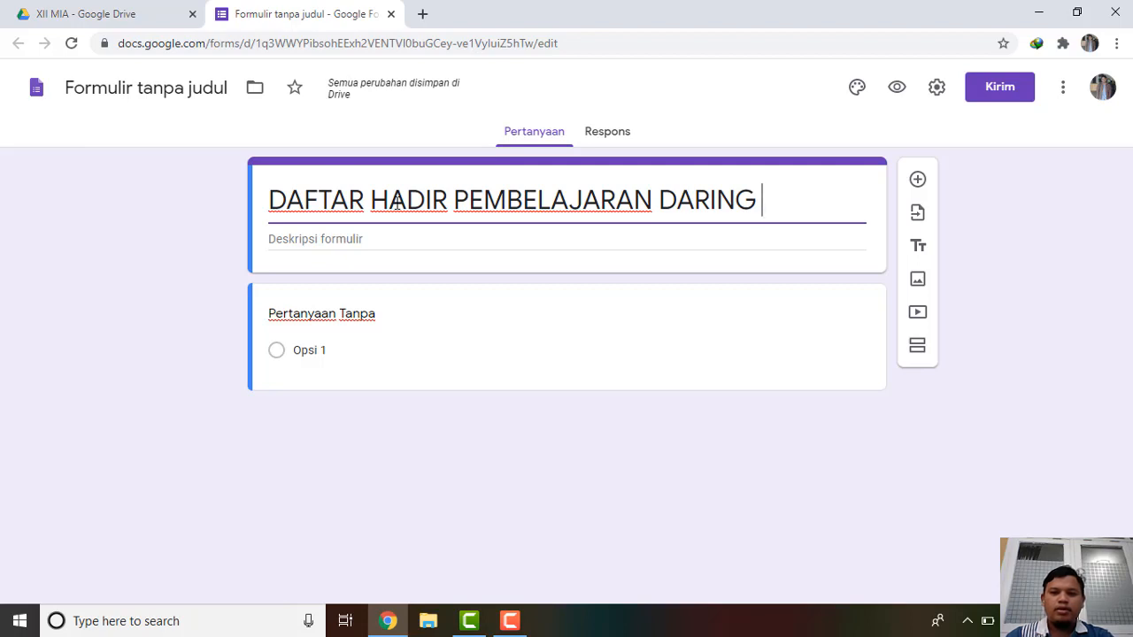
text(MAT)
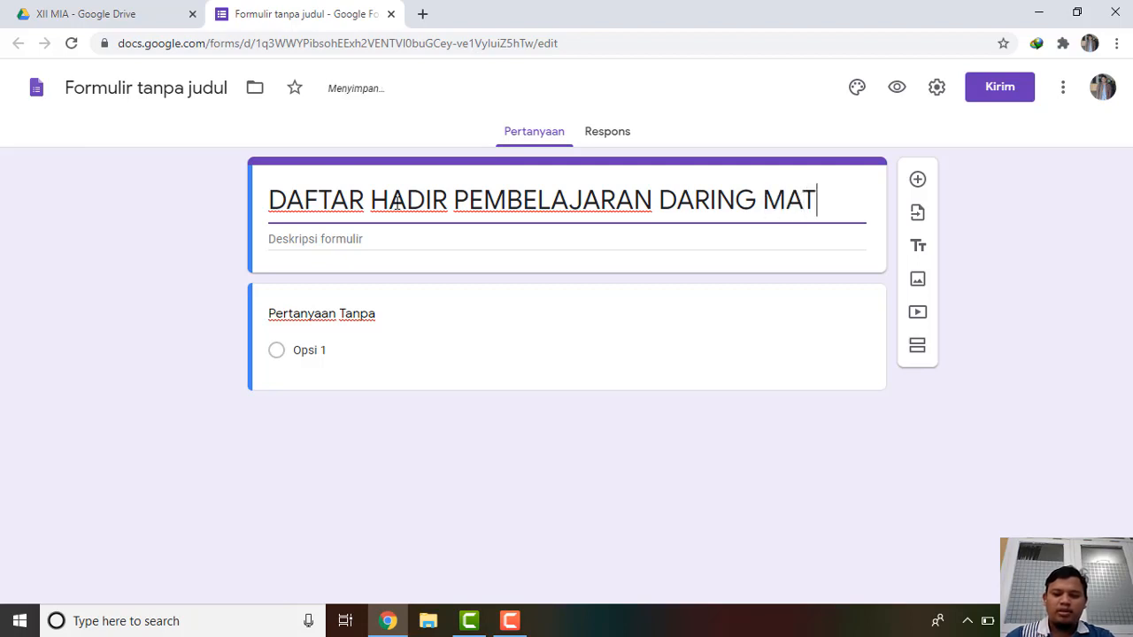
text(EMATIKA W)
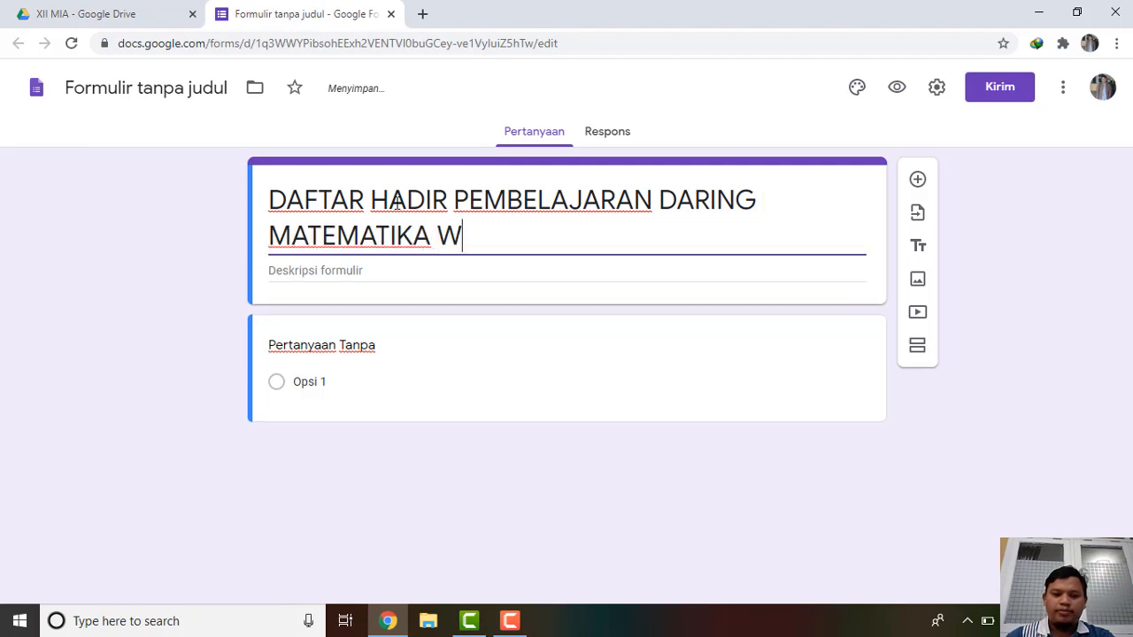
text(AJIB KE)
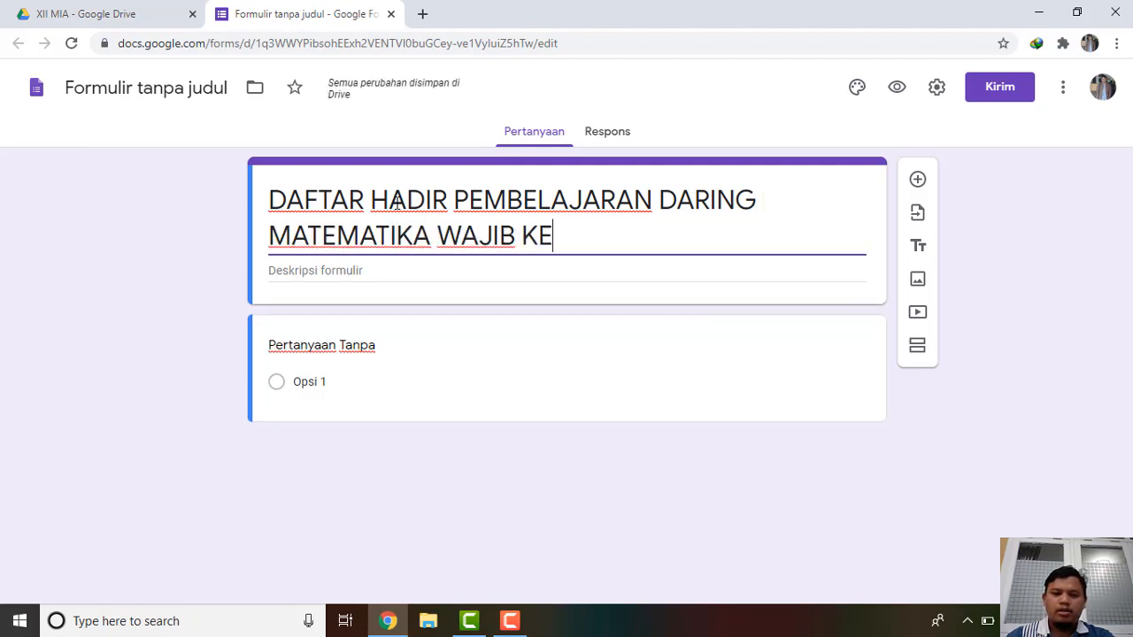
text(LAS XI)
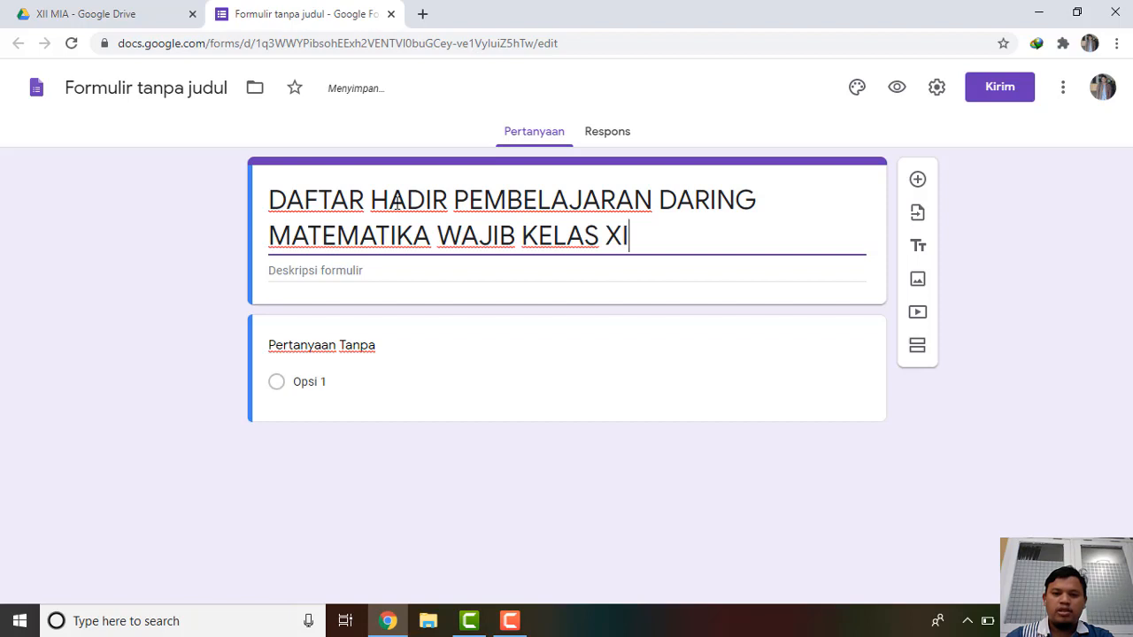
text(I MIA)
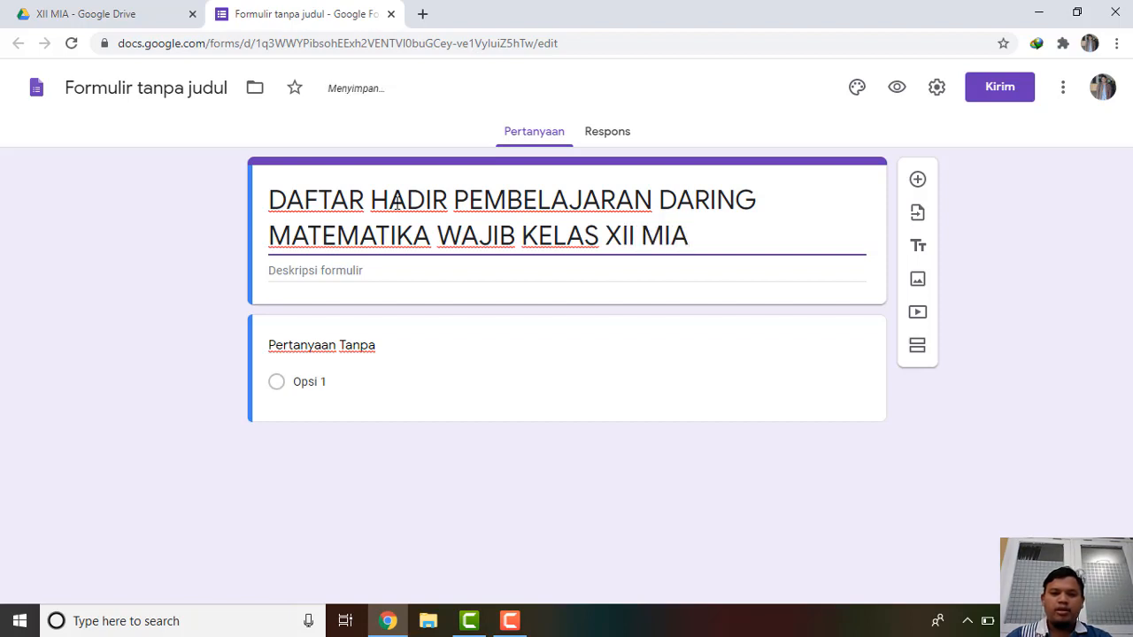
click(373, 271)
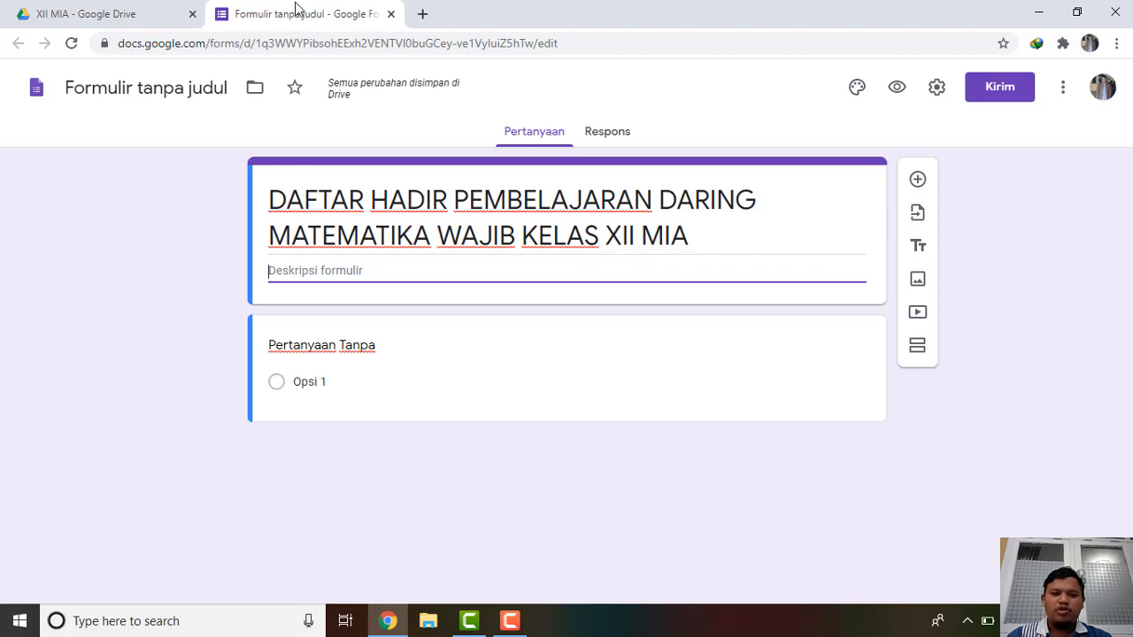
- Open the existing "Pertemuan 1" form from My Drive and copy its description text into the new form's description
click(110, 9)
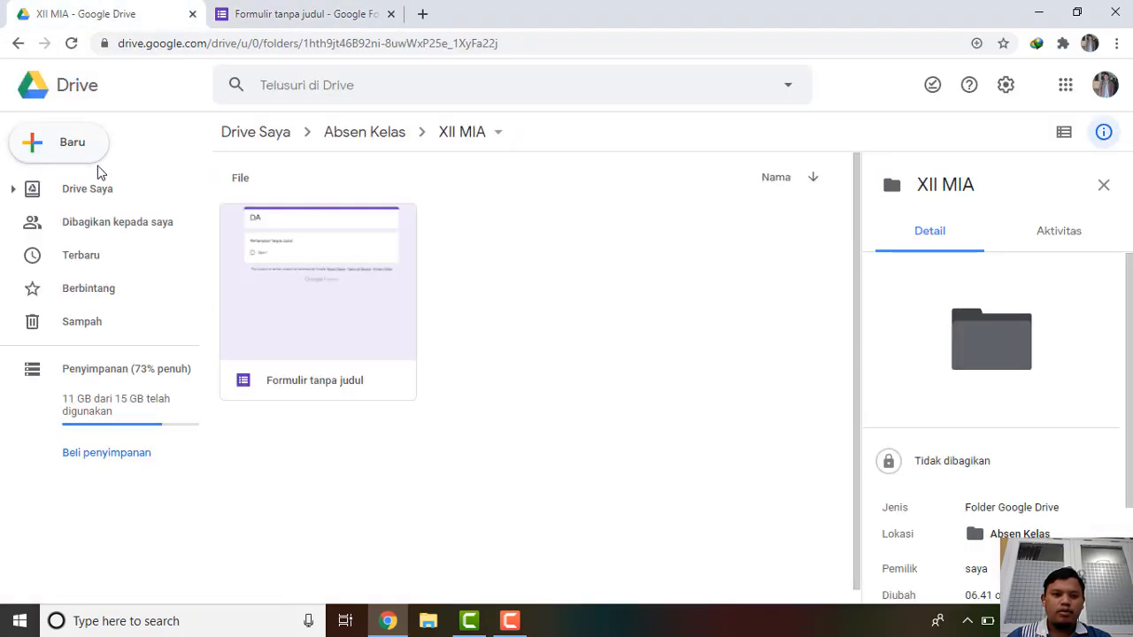
click(92, 191)
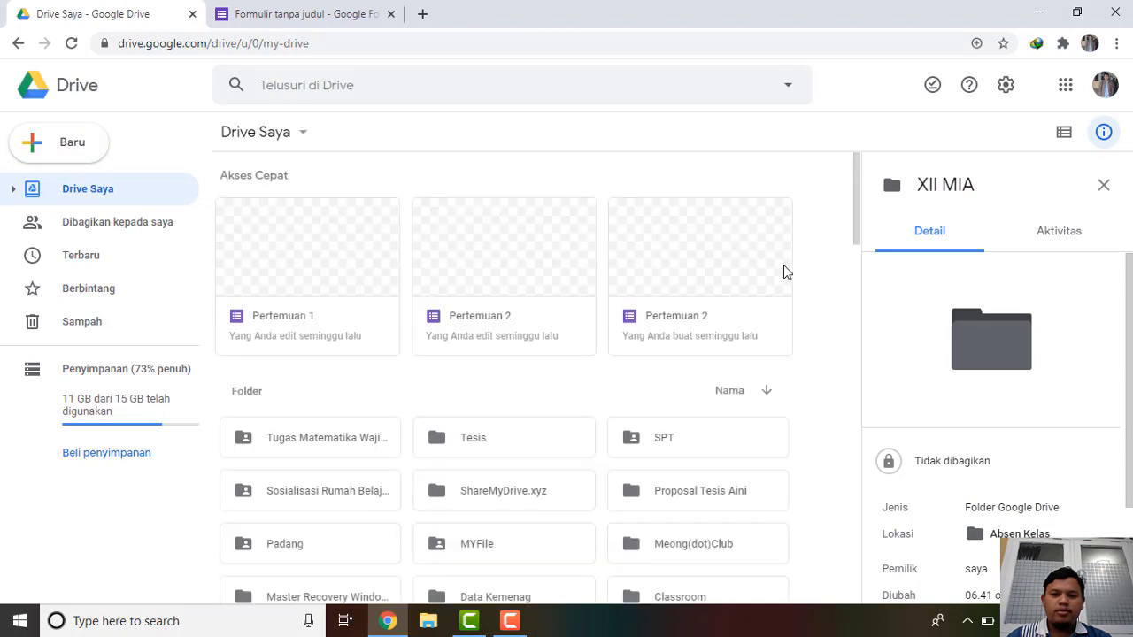
drag(858, 225, 855, 235)
double_click(305, 265)
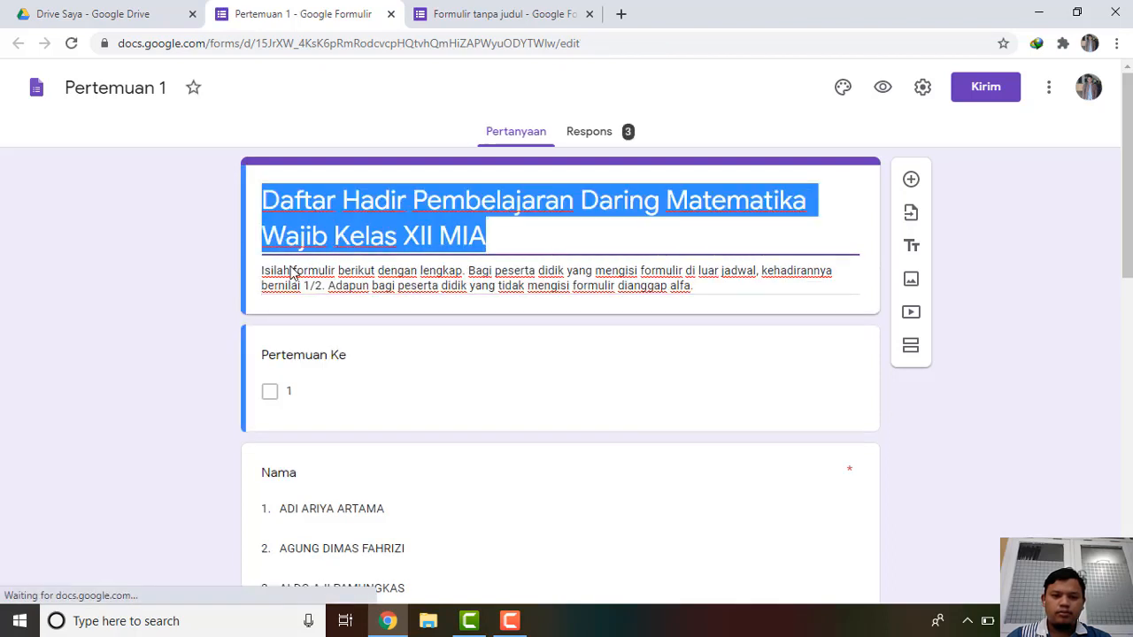
triple_click(263, 274)
key(ctrl+c)
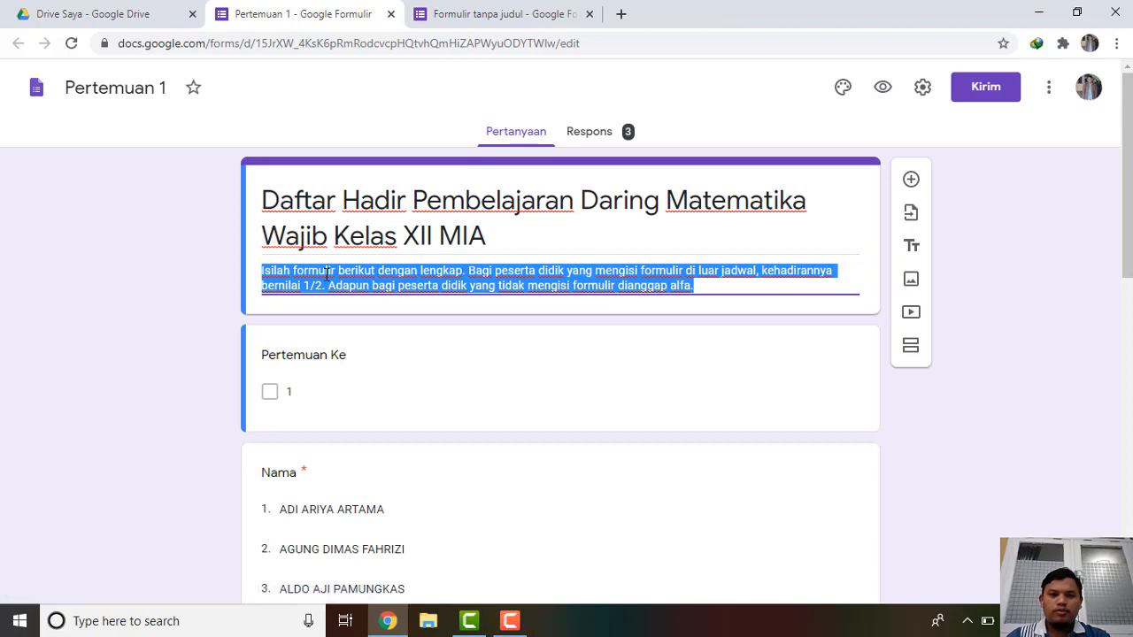
click(521, 13)
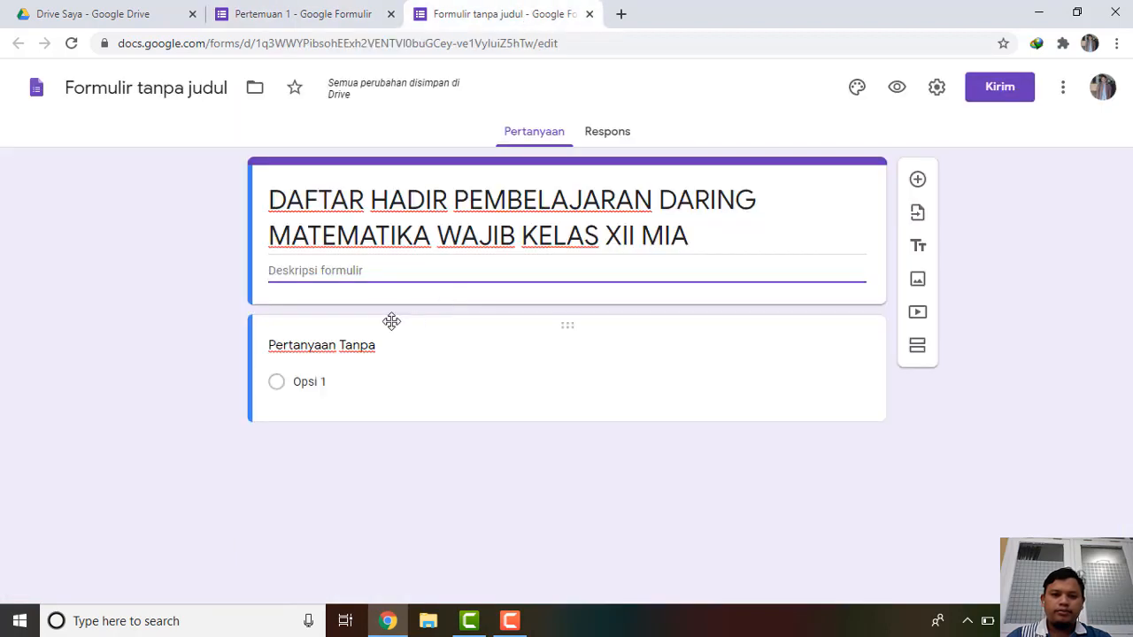
key(ctrl+v)
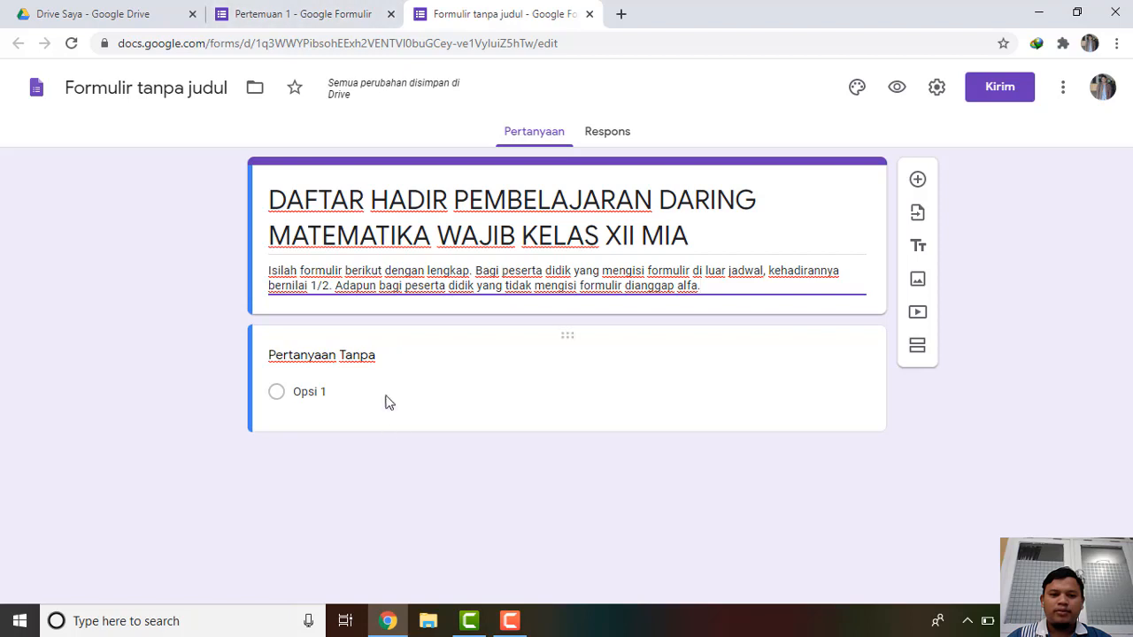
- Title the first question "Pertemuan" and make it a checkbox question (Kotak Centang) with the option "1"
click(378, 355)
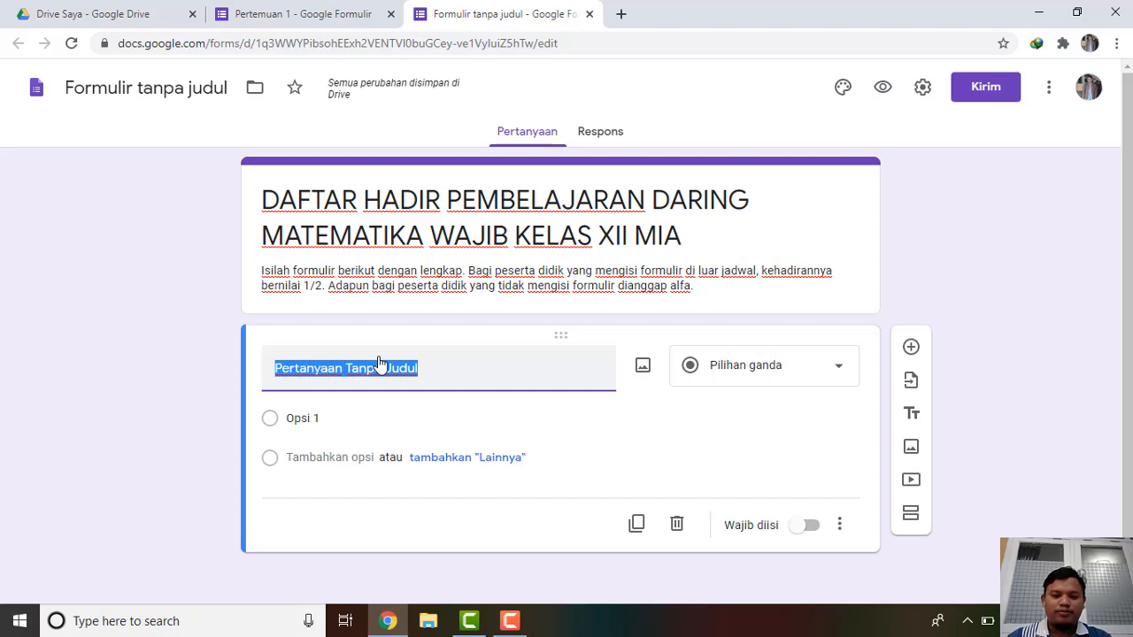
text(Per)
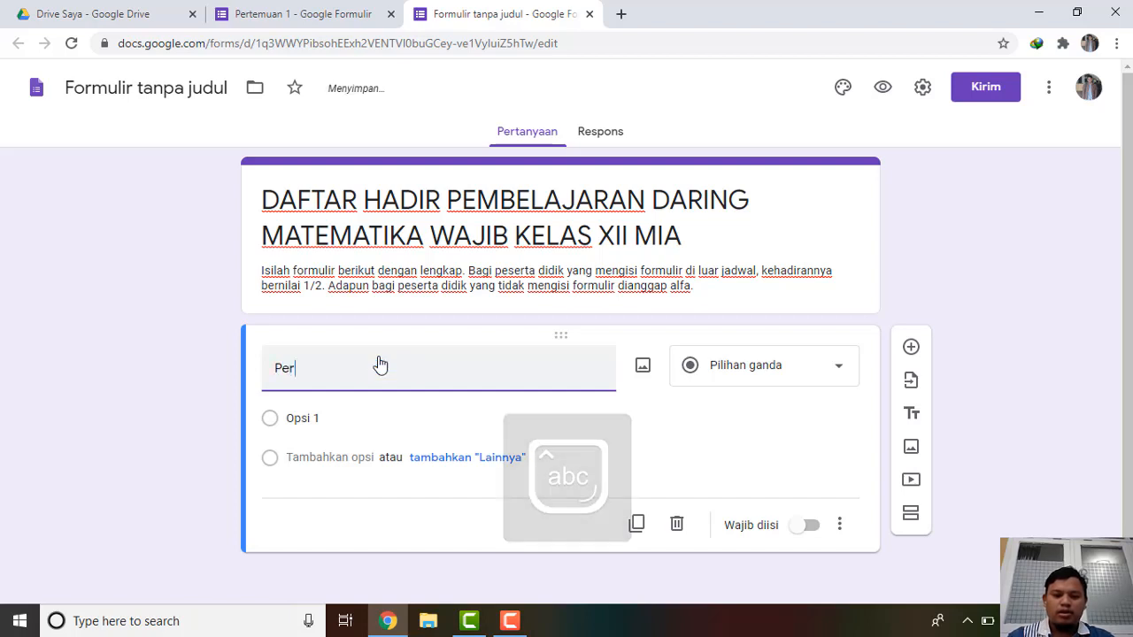
text(temuan)
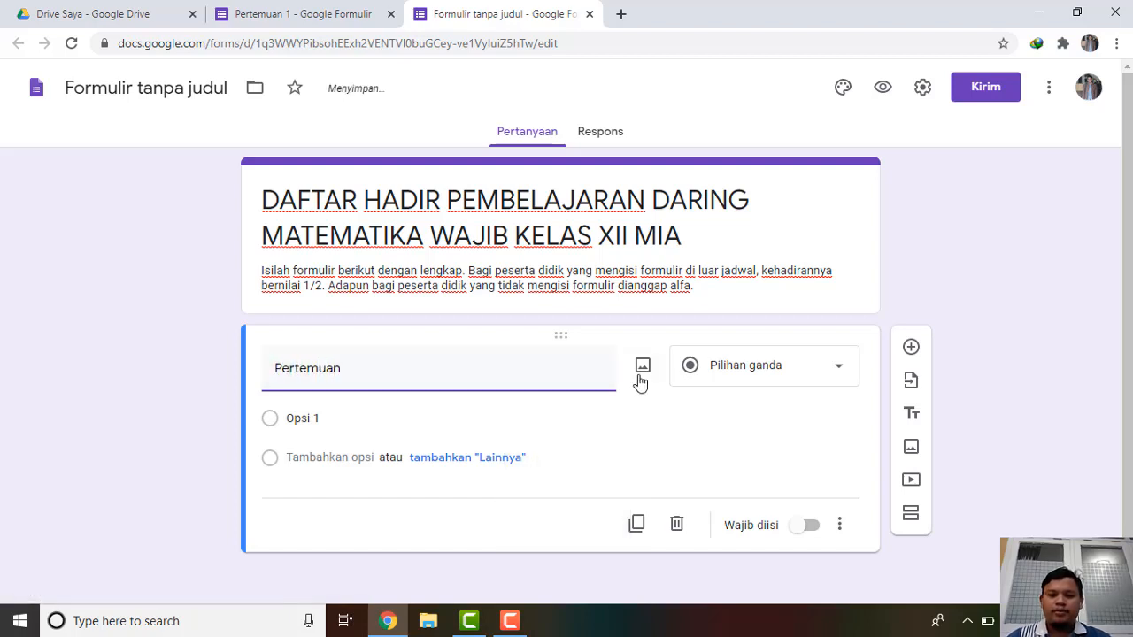
click(840, 370)
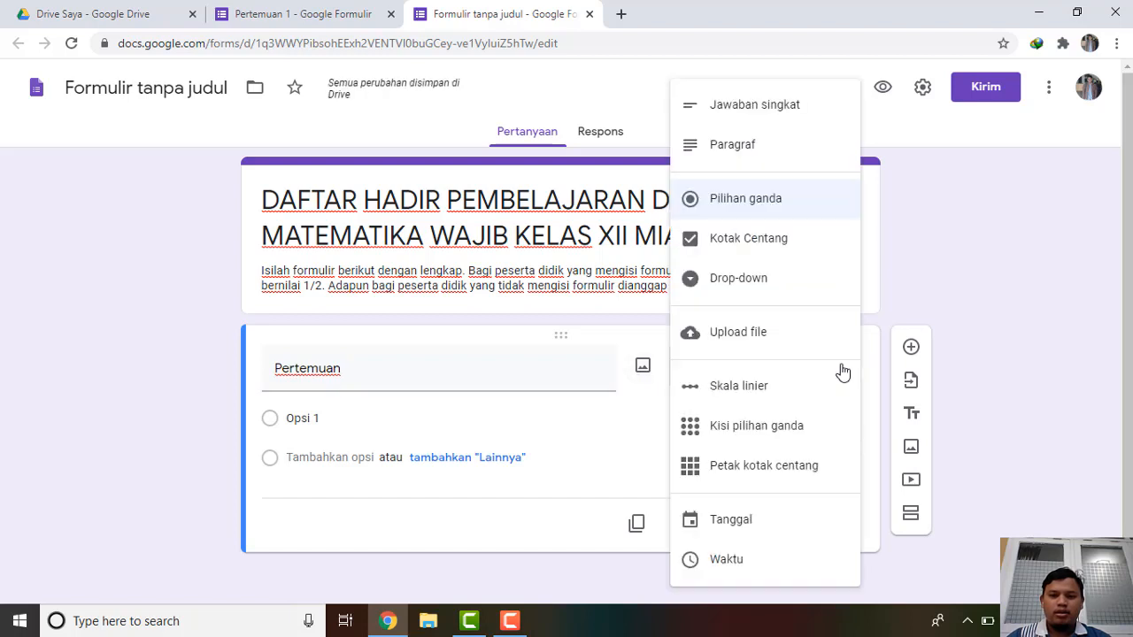
click(776, 240)
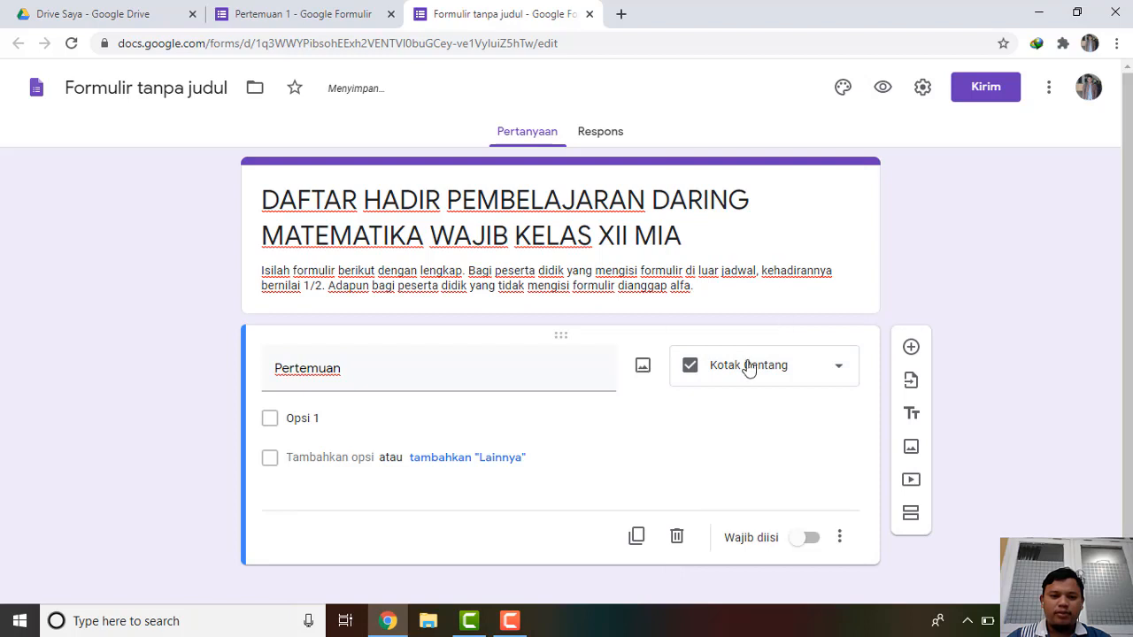
click(311, 419)
text(1)
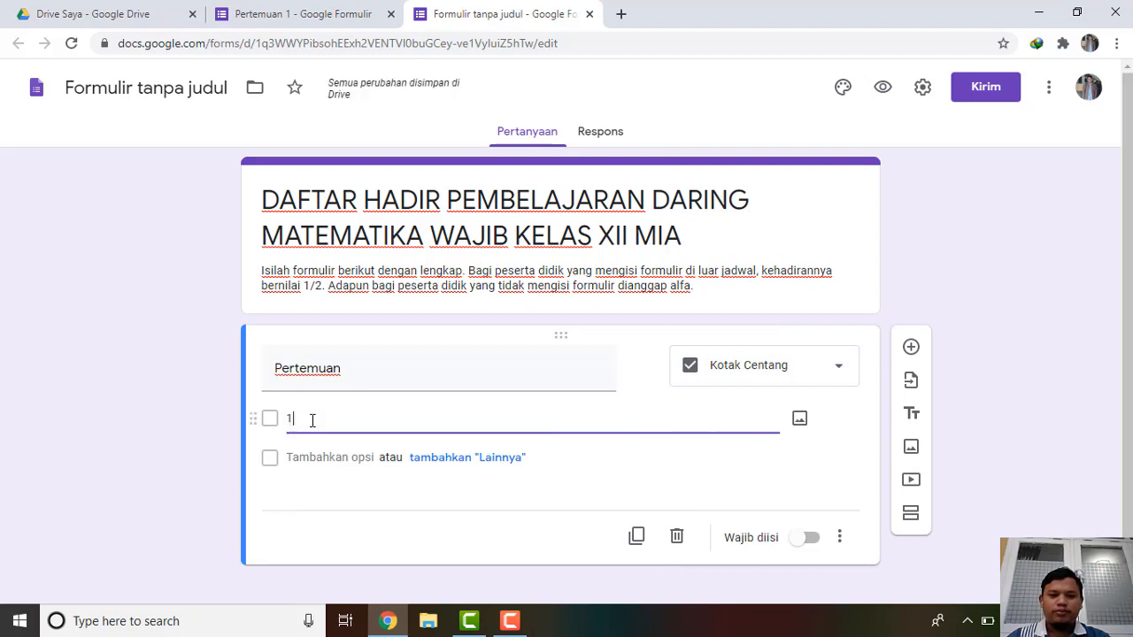
- Check the meeting question in the Pertemuan 1 form and make the new form's Pertemuan question required
click(312, 16)
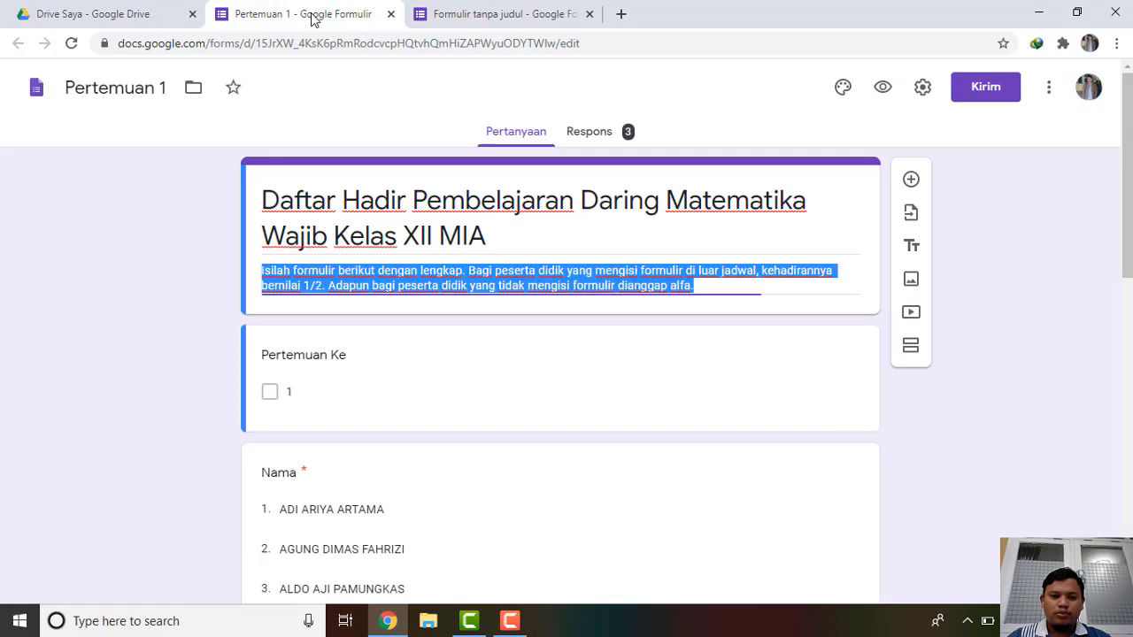
click(377, 374)
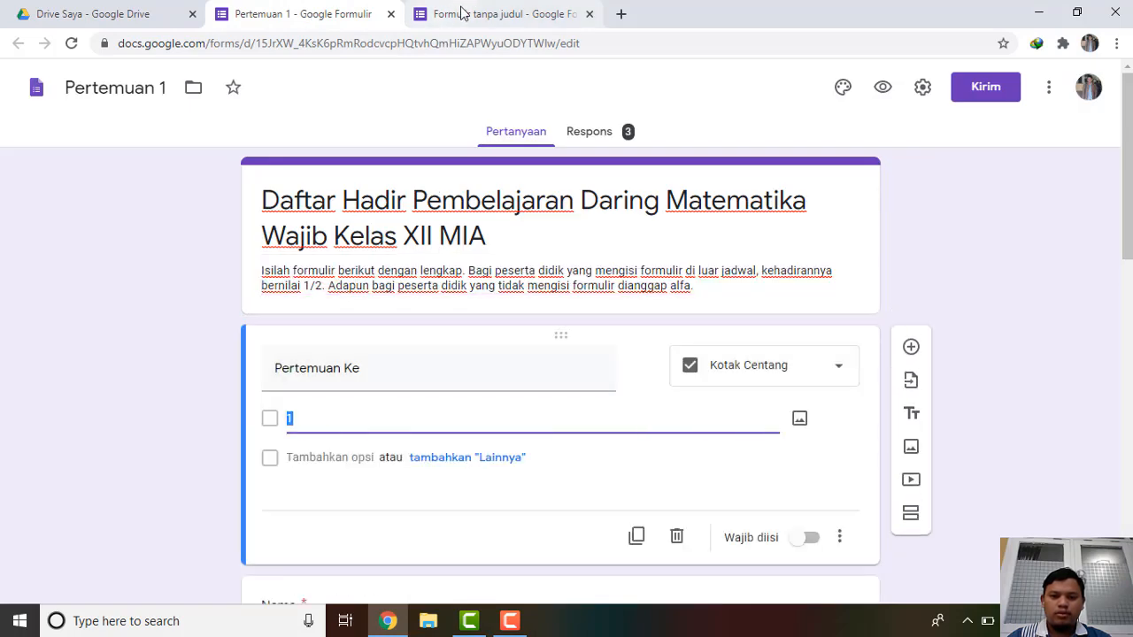
click(435, 20)
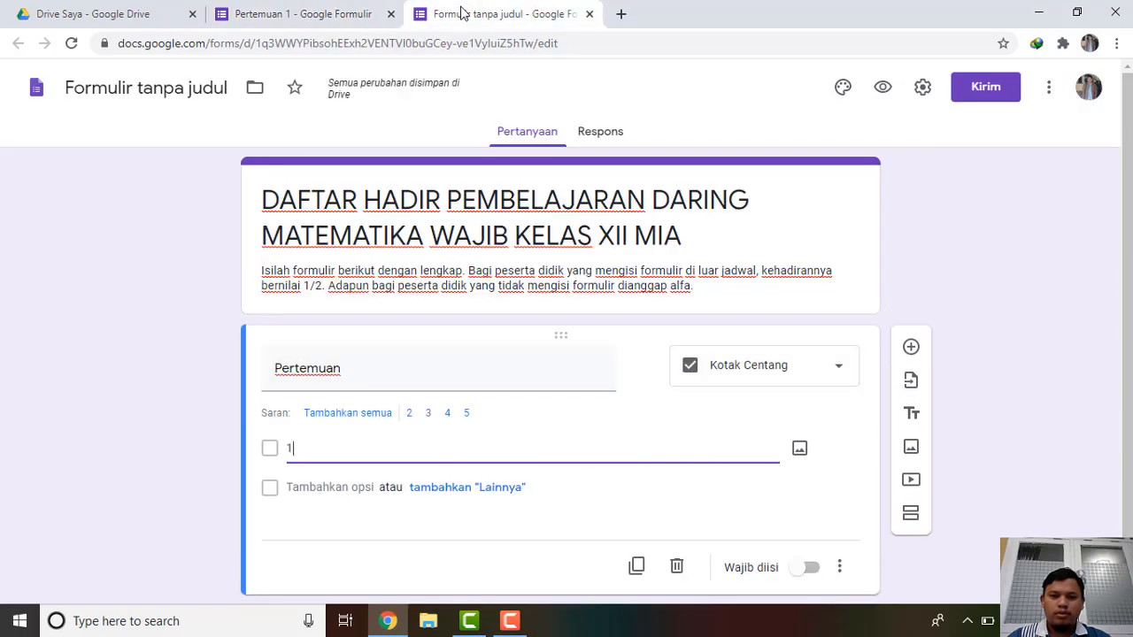
click(807, 569)
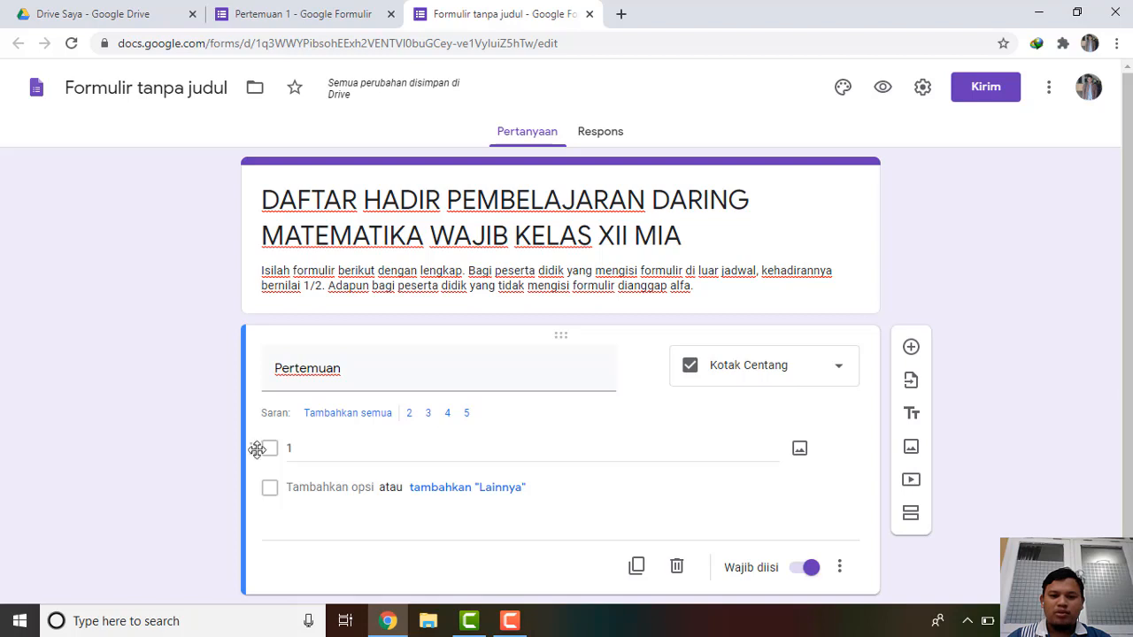
- Add a second question titled "Nama" below the Pertemuan question
click(911, 348)
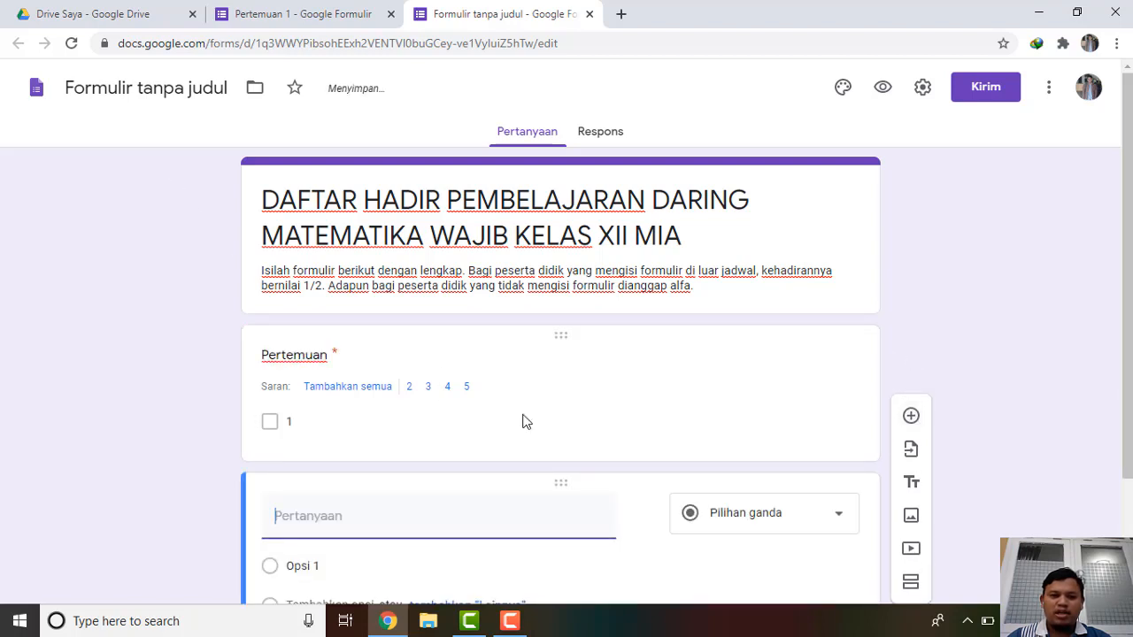
text(N)
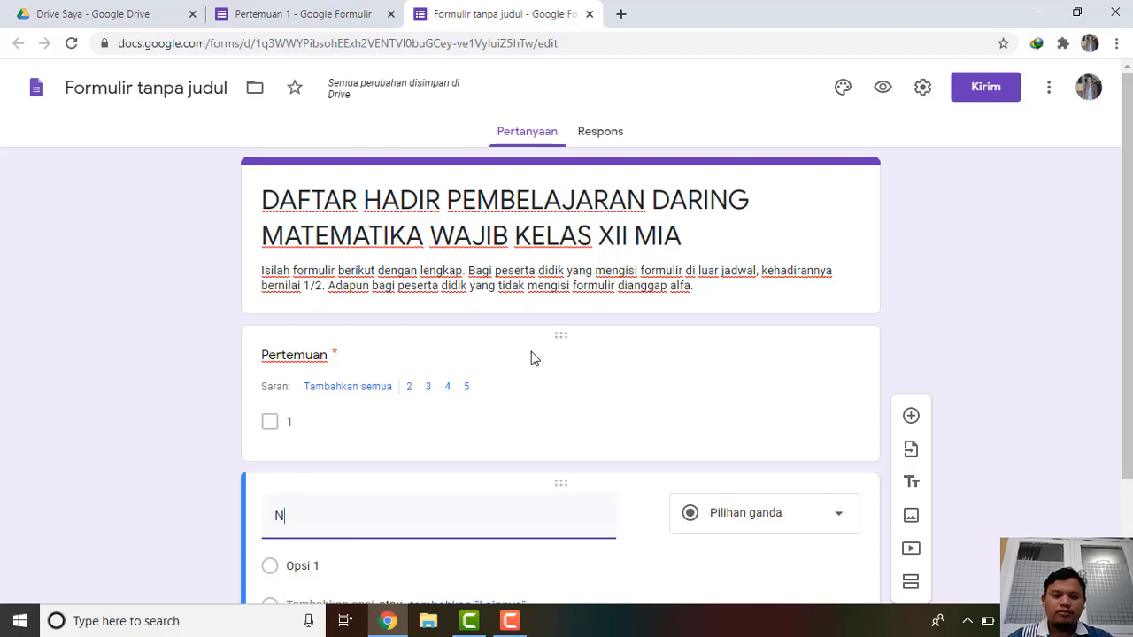
text(ama)
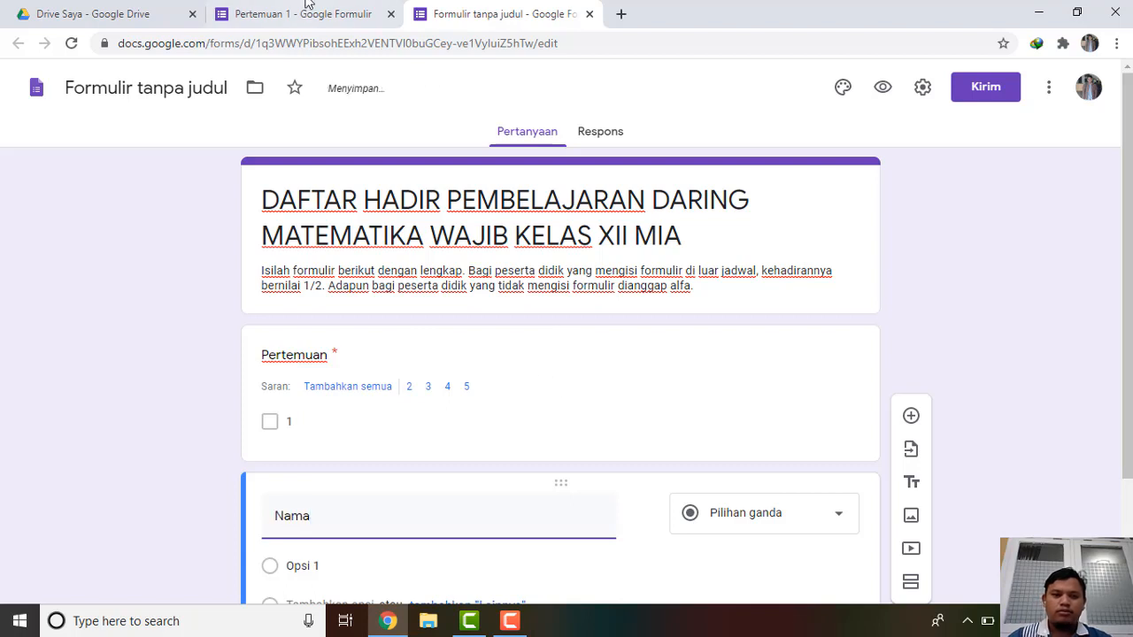
- Check the Nama question in the Pertemuan 1 form and set the new form's Nama question to the Drop-down type
click(306, 4)
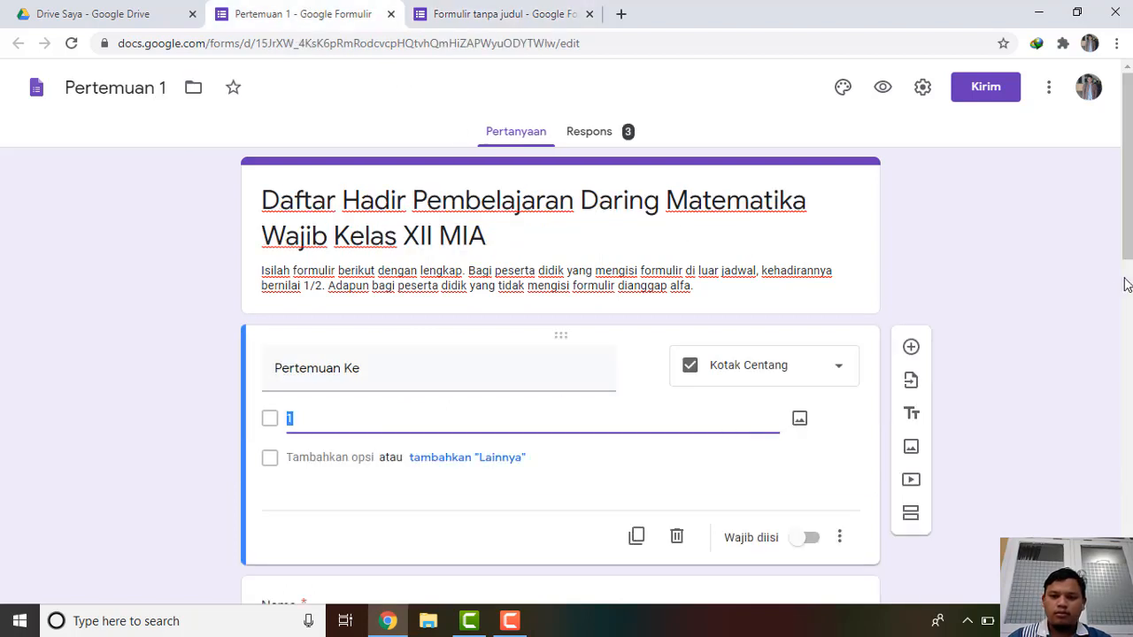
scroll(1130, 259, down, 3)
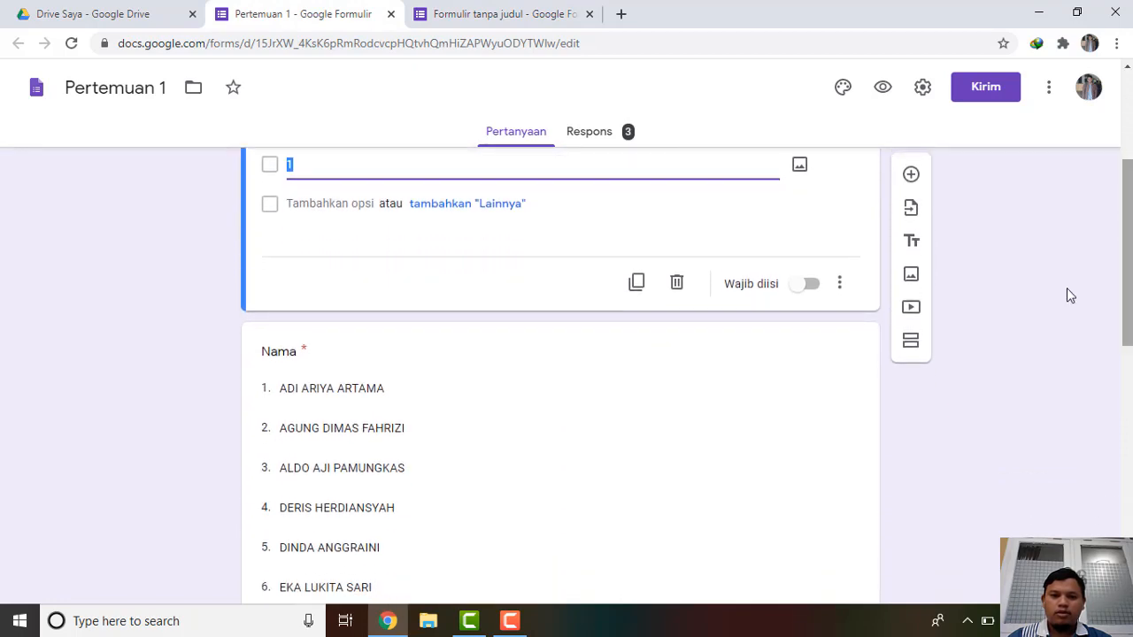
click(509, 18)
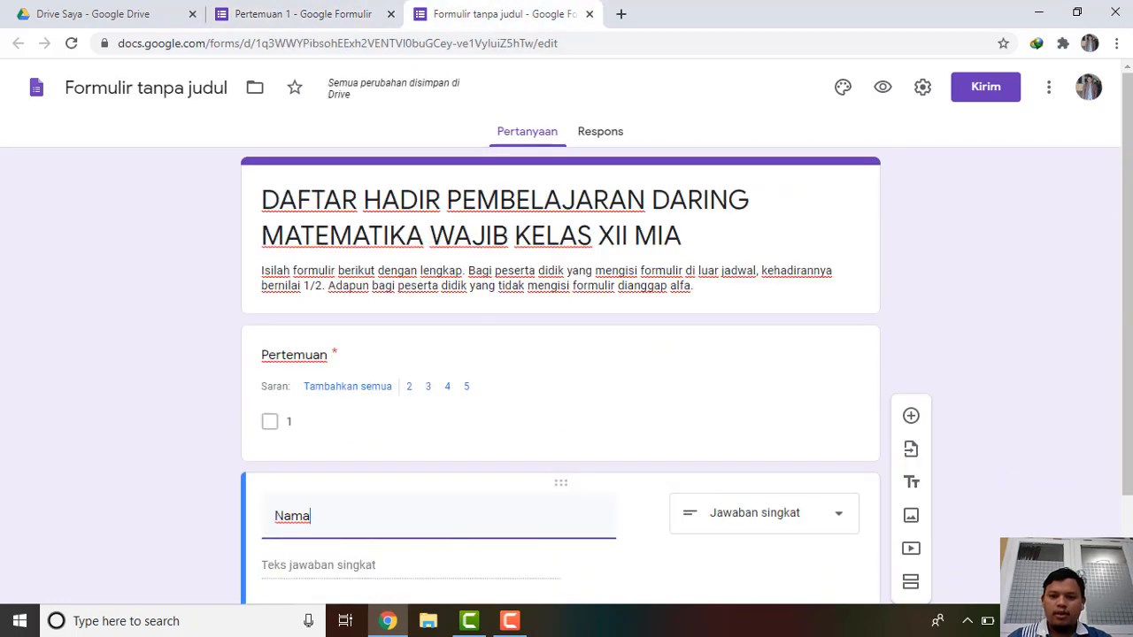
scroll(1128, 321, down, 1)
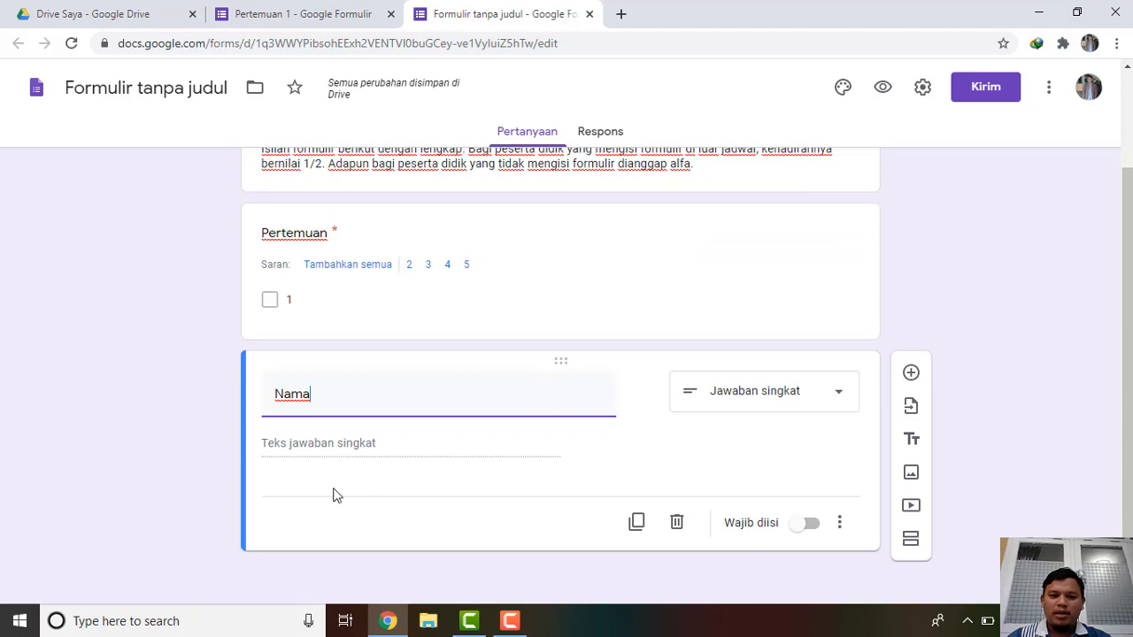
click(416, 448)
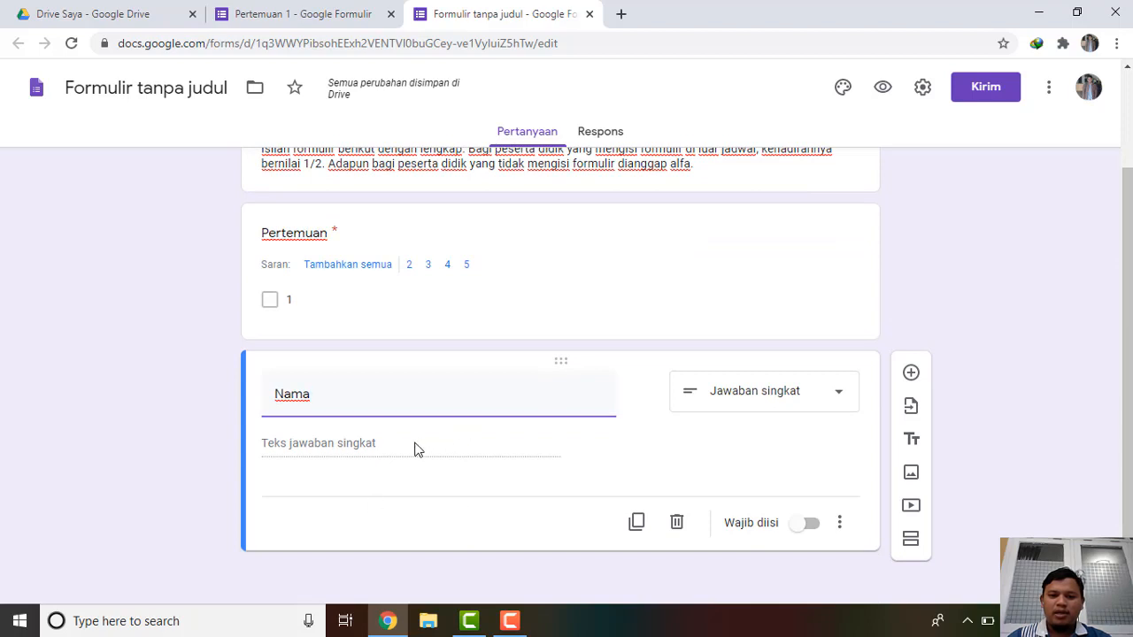
click(841, 393)
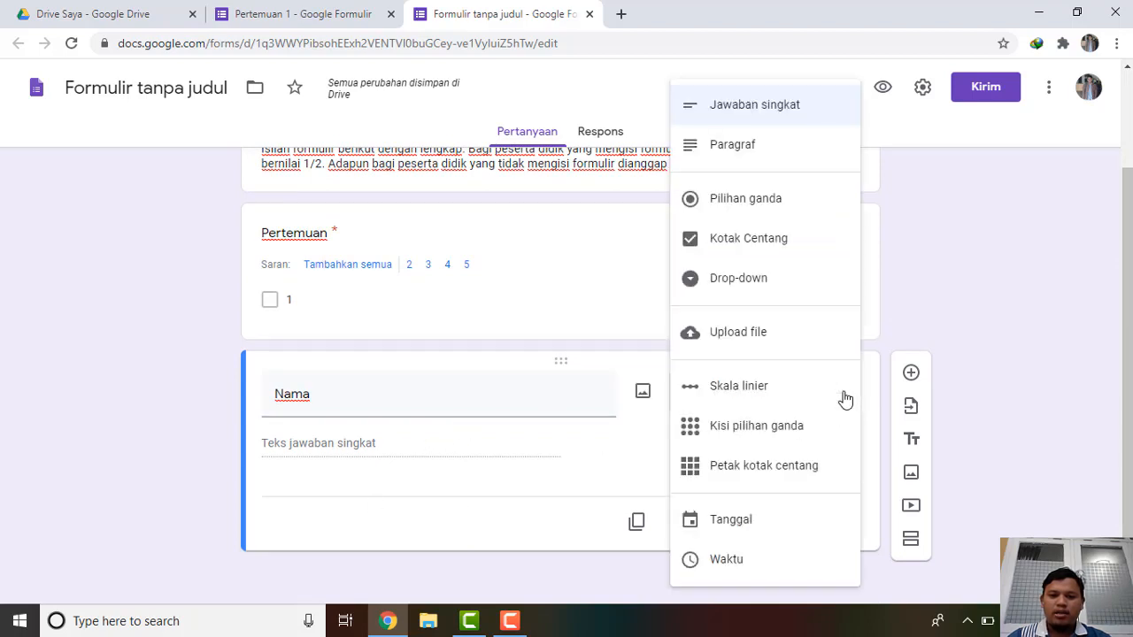
click(782, 288)
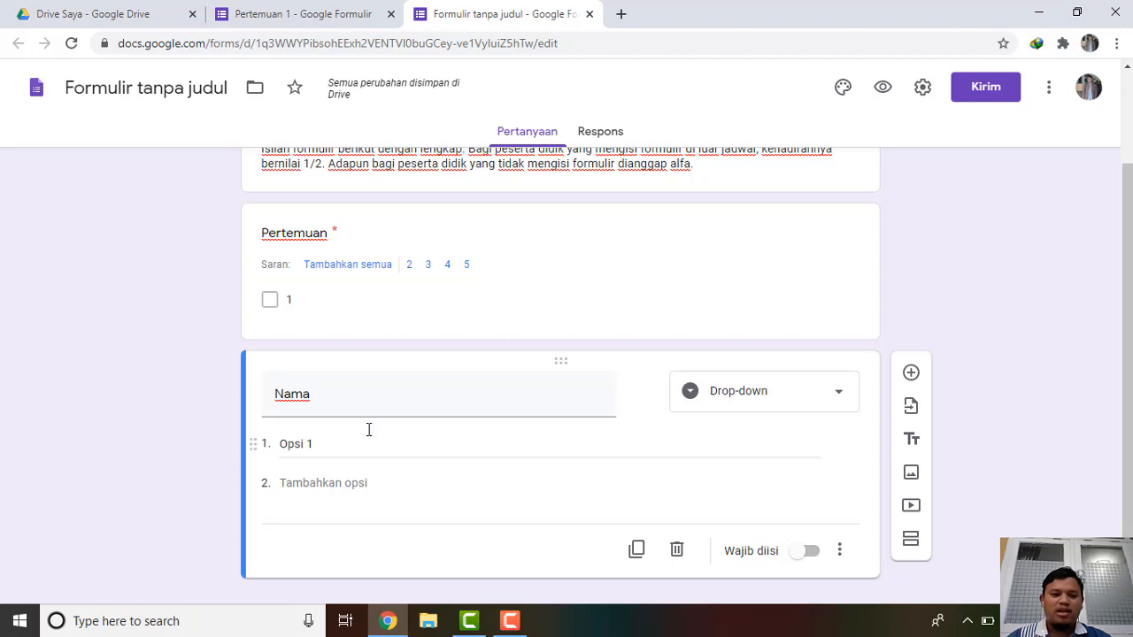
- Switch to File Explorer and open the recent workbook "MtkWajibXImia" in Excel
click(429, 621)
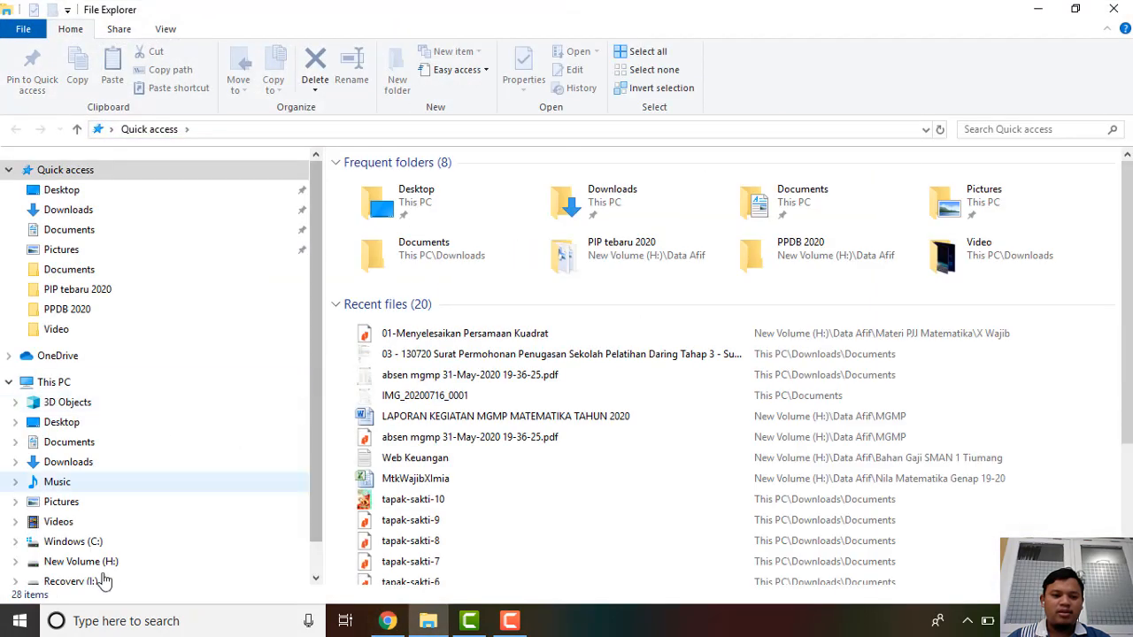
click(14, 564)
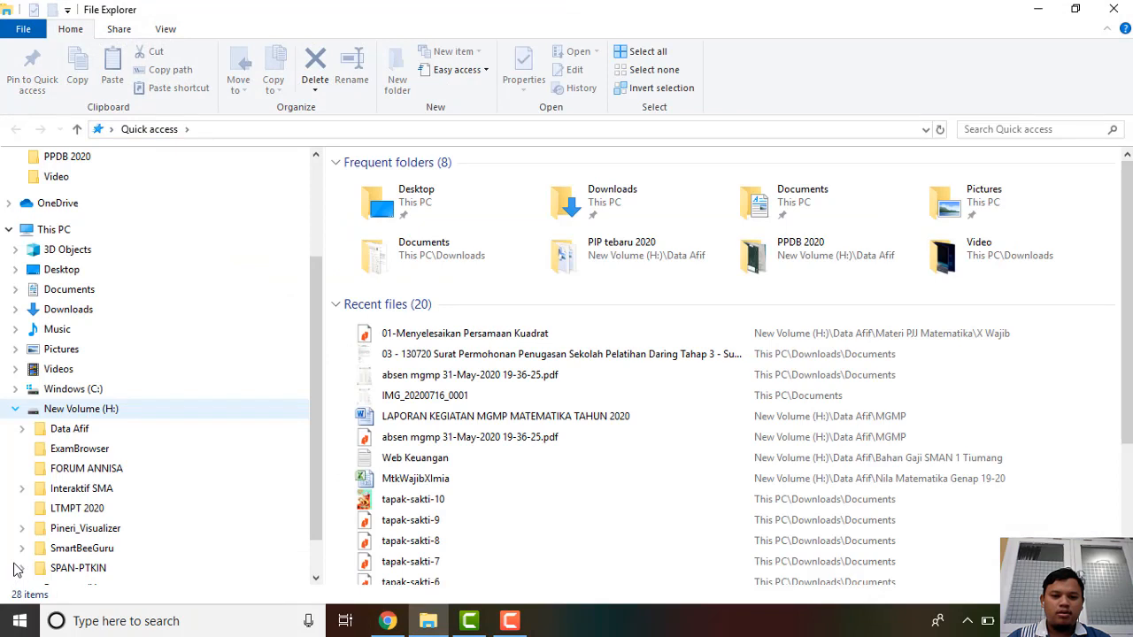
click(419, 481)
double_click(420, 480)
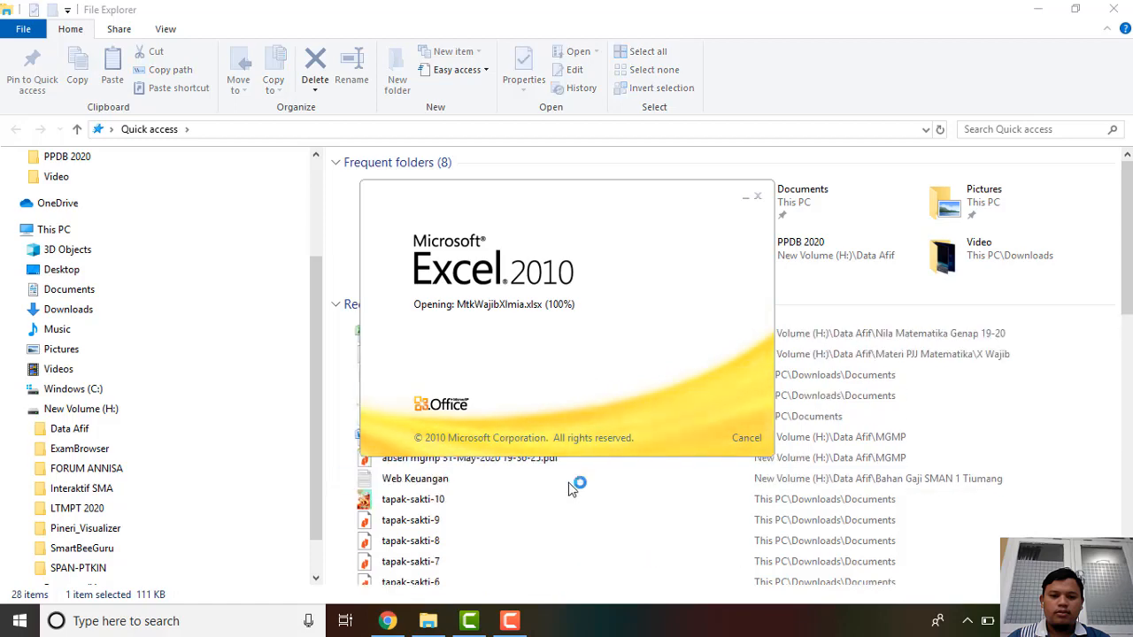
mouse_move(502, 630)
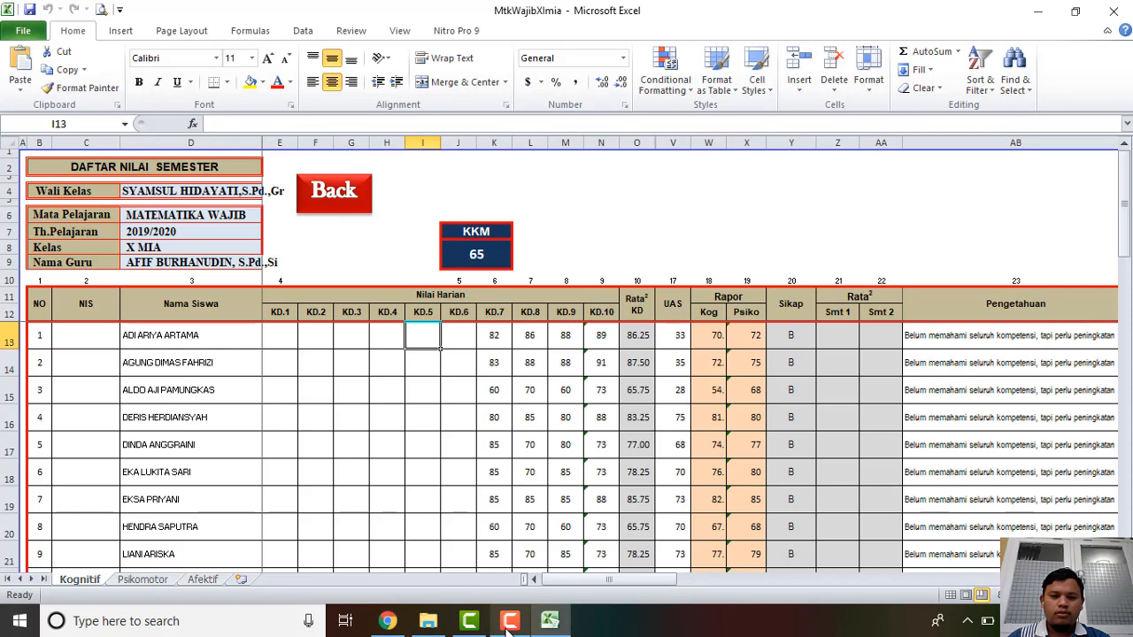
click(509, 623)
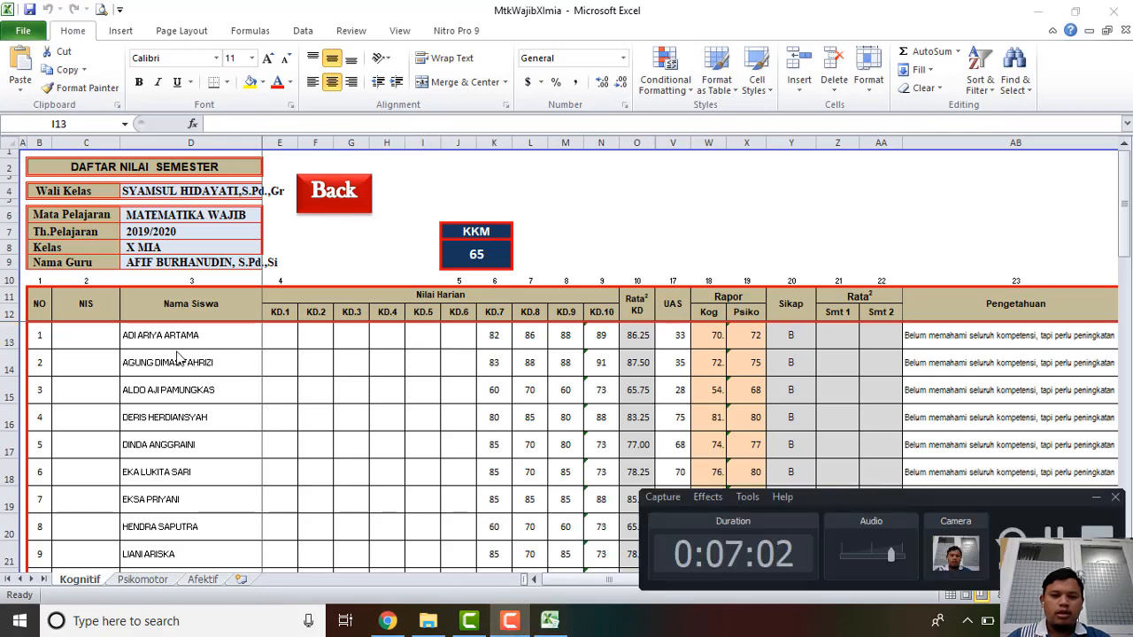
click(509, 623)
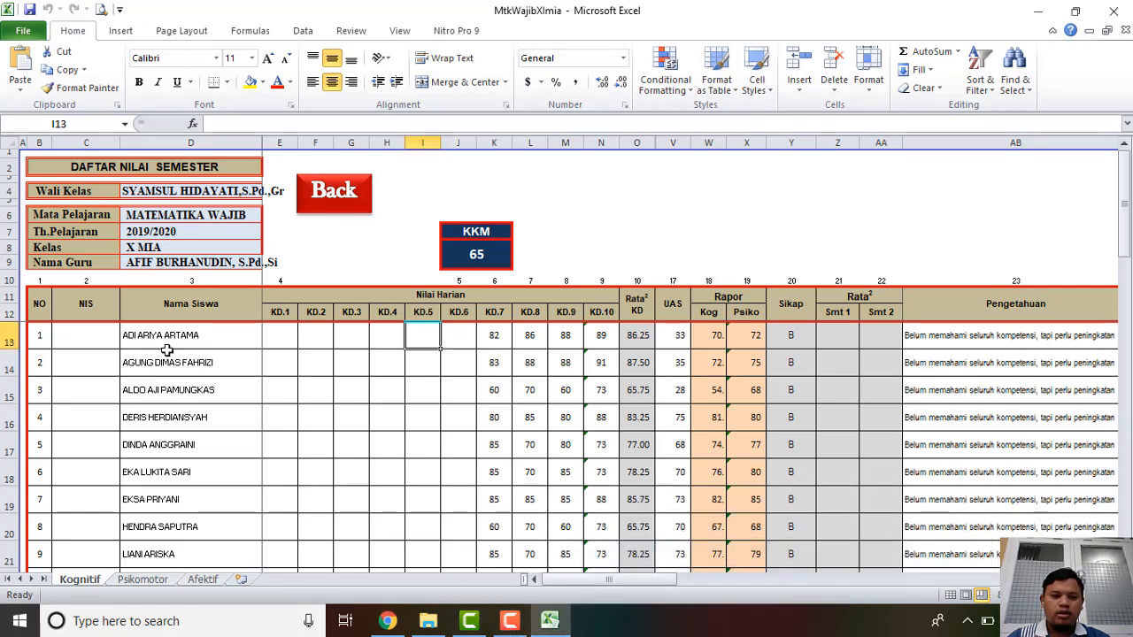
- Copy the student names in cells D13:D25 of the Kognitif sheet and switch back to the untitled form in Chrome
drag(140, 336, 159, 480)
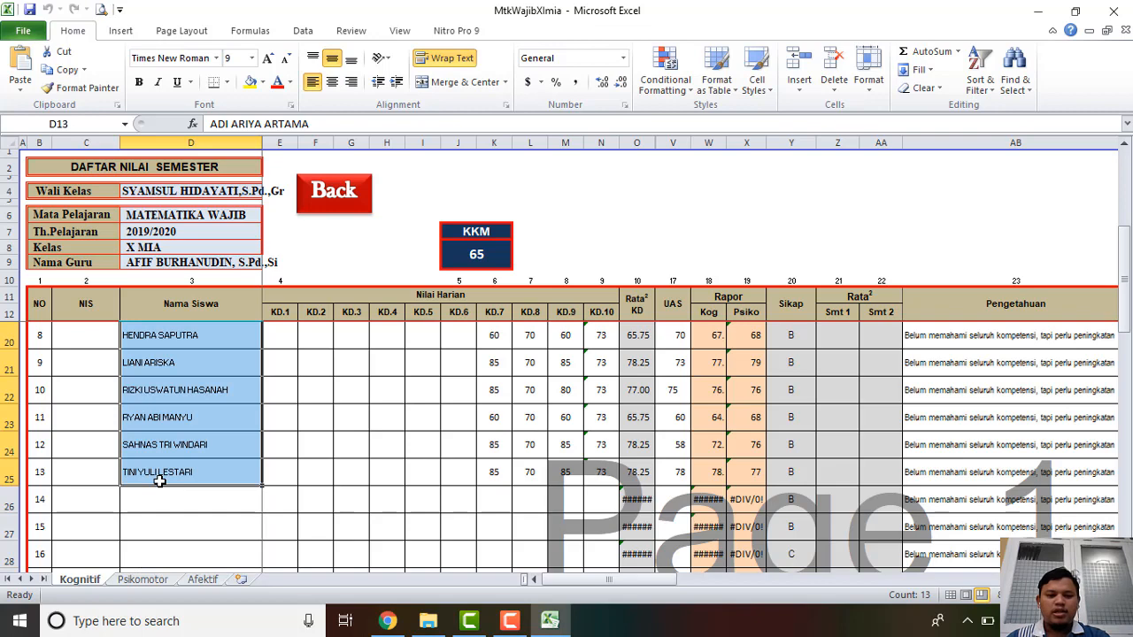
key(ctrl+c)
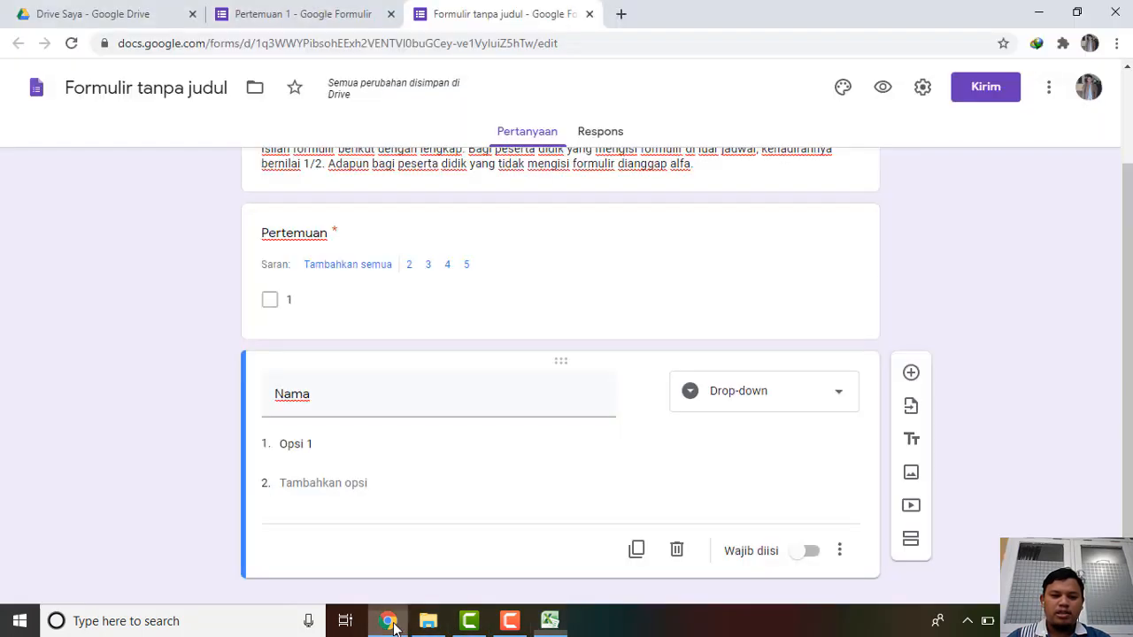
click(388, 621)
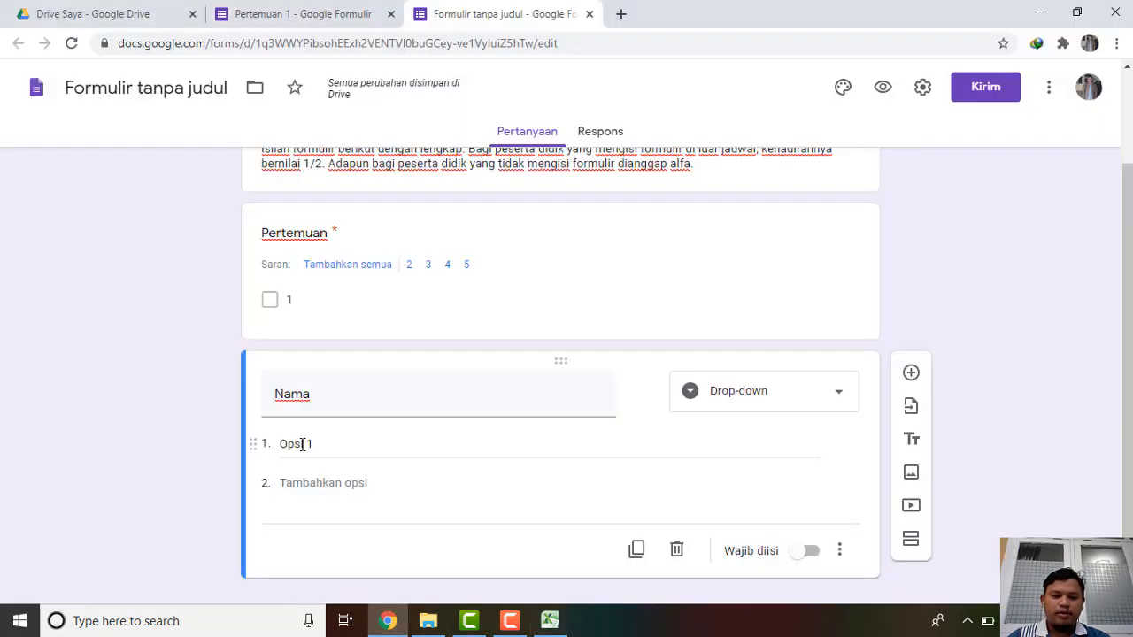
- Paste the copied student names as the drop-down options of the Nama question, replacing Opsi 1
click(303, 445)
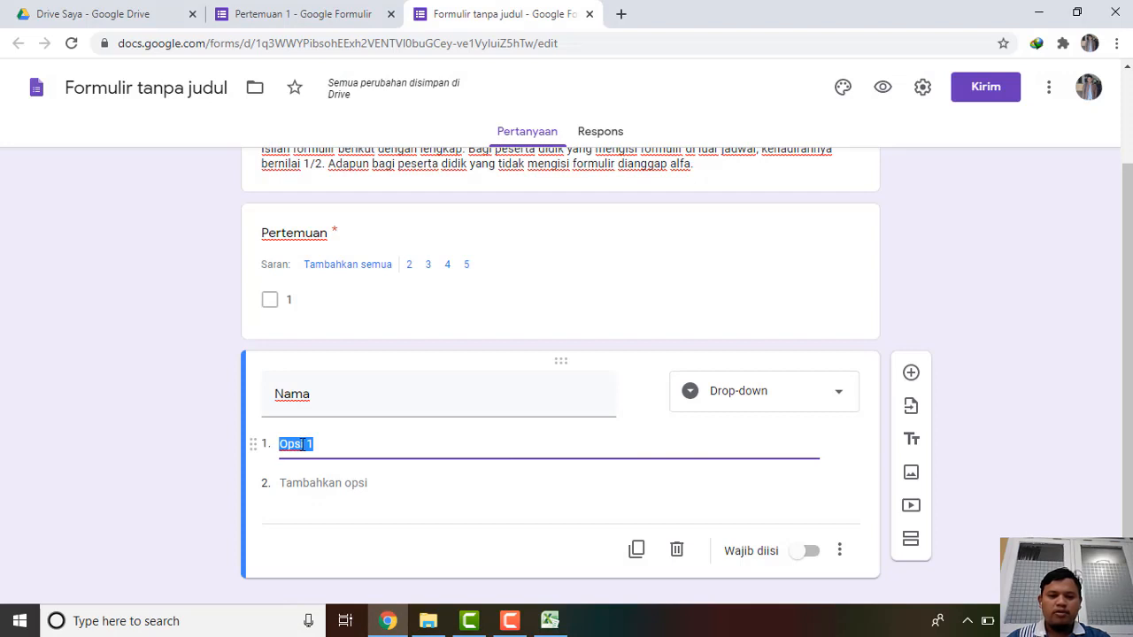
key(ctrl+v)
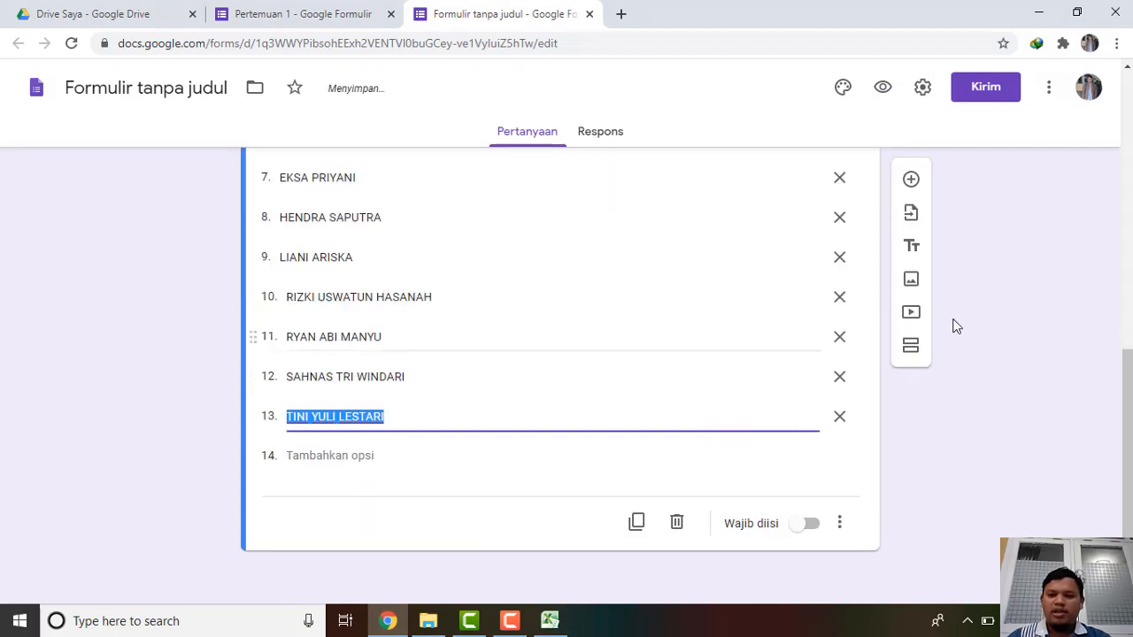
drag(1121, 422, 1118, 269)
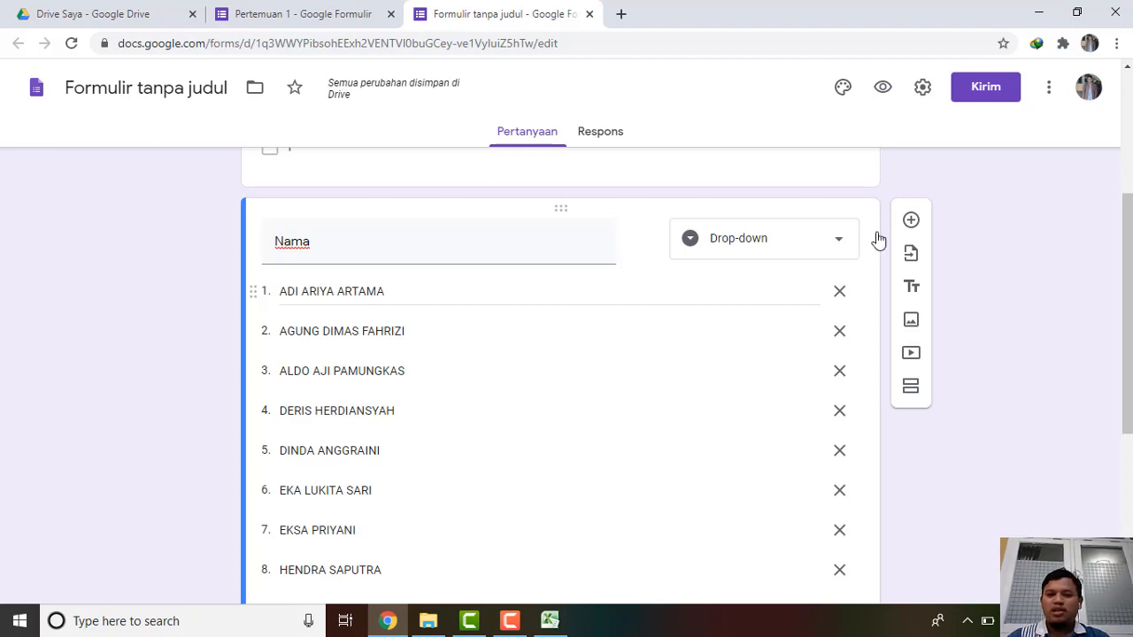
- Add a new question below Nama and check which question follows Nama in the Pertemuan 1 form
mouse_move(1128, 266)
mouse_down()
mouse_move(1127, 416)
mouse_move(1128, 256)
mouse_up()
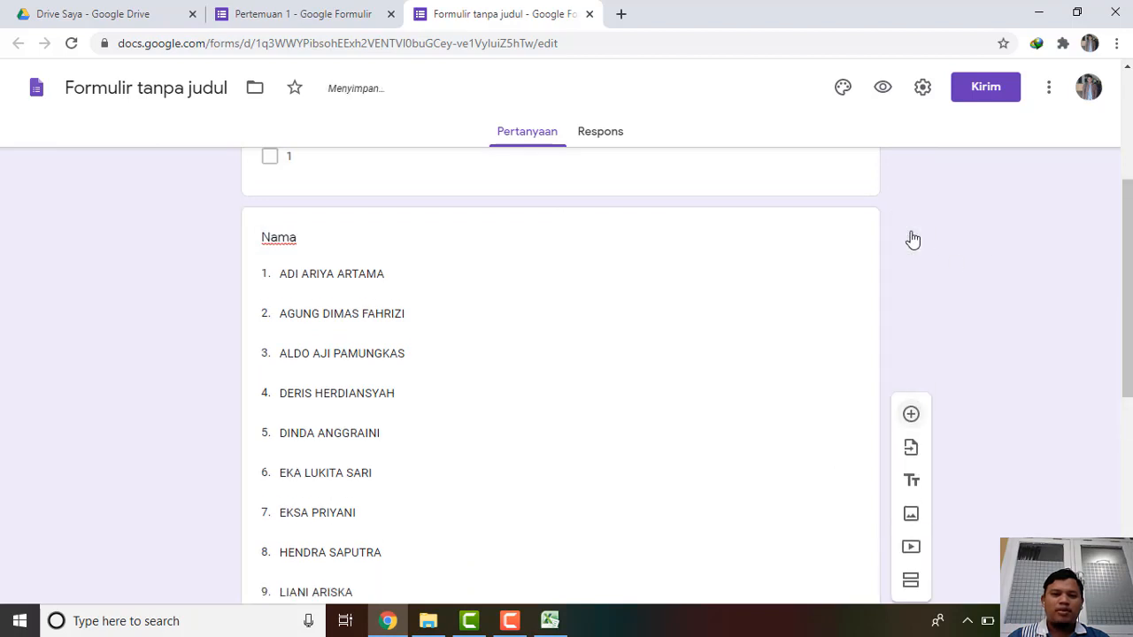
click(316, 16)
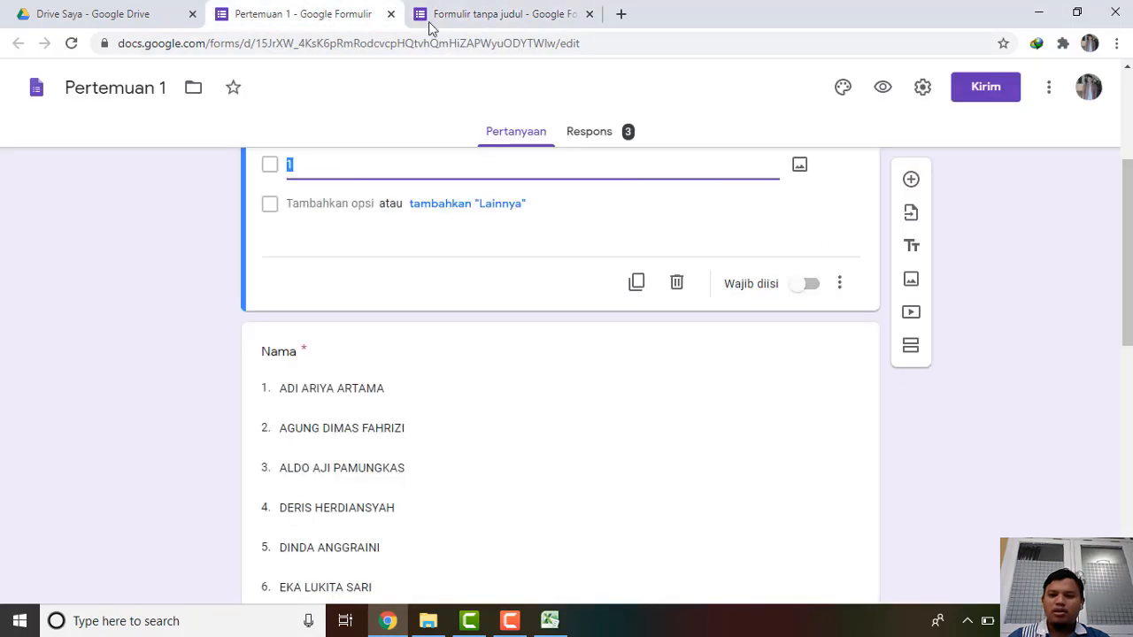
drag(1127, 257, 1128, 469)
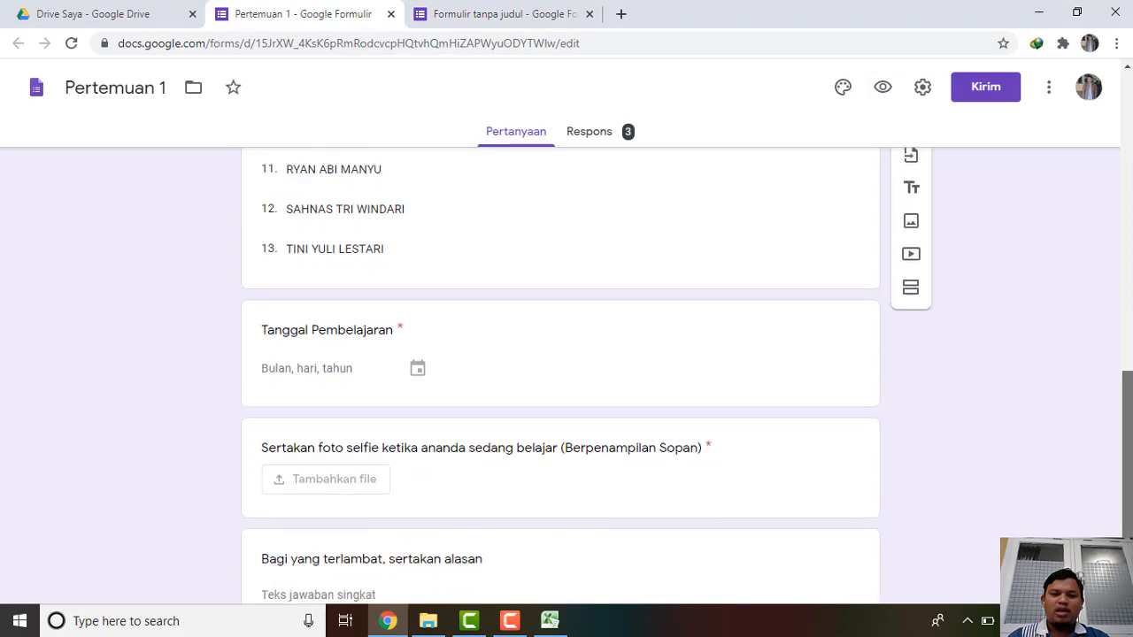
click(511, 14)
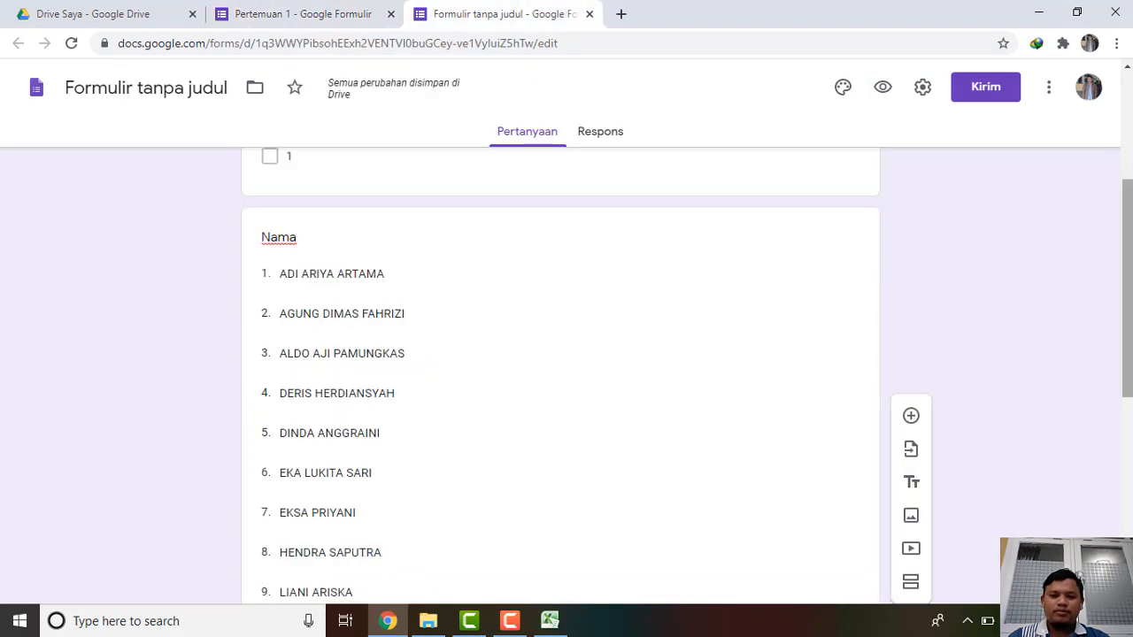
- Title the new question "Tanggal Pembelajaran" with the Tanggal type and make it required
drag(1127, 283, 1127, 478)
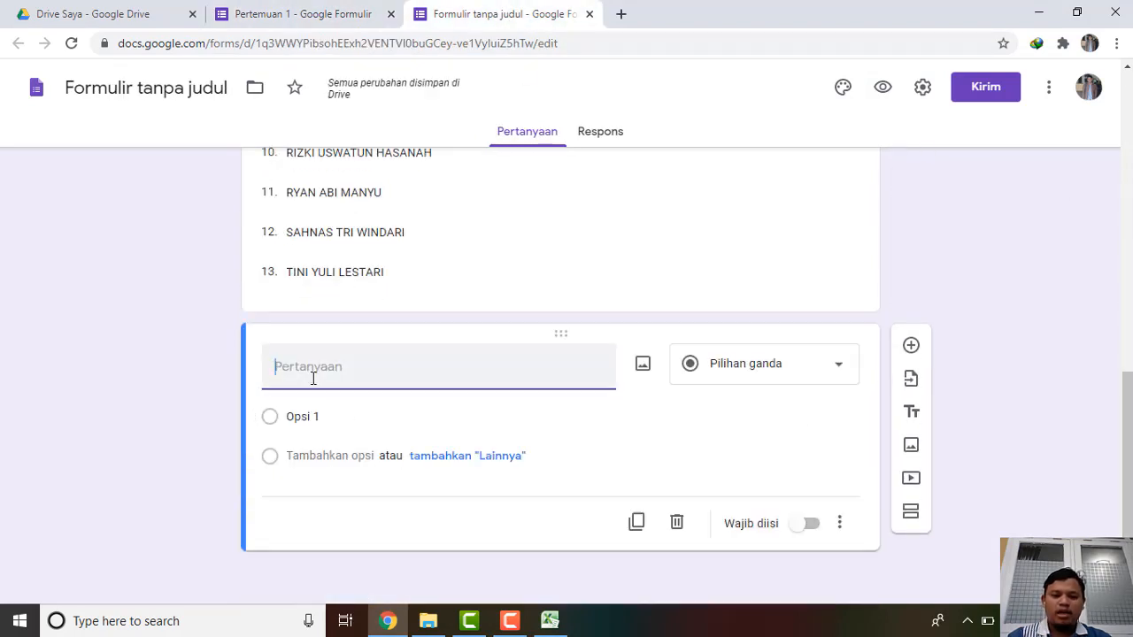
text(Tangg)
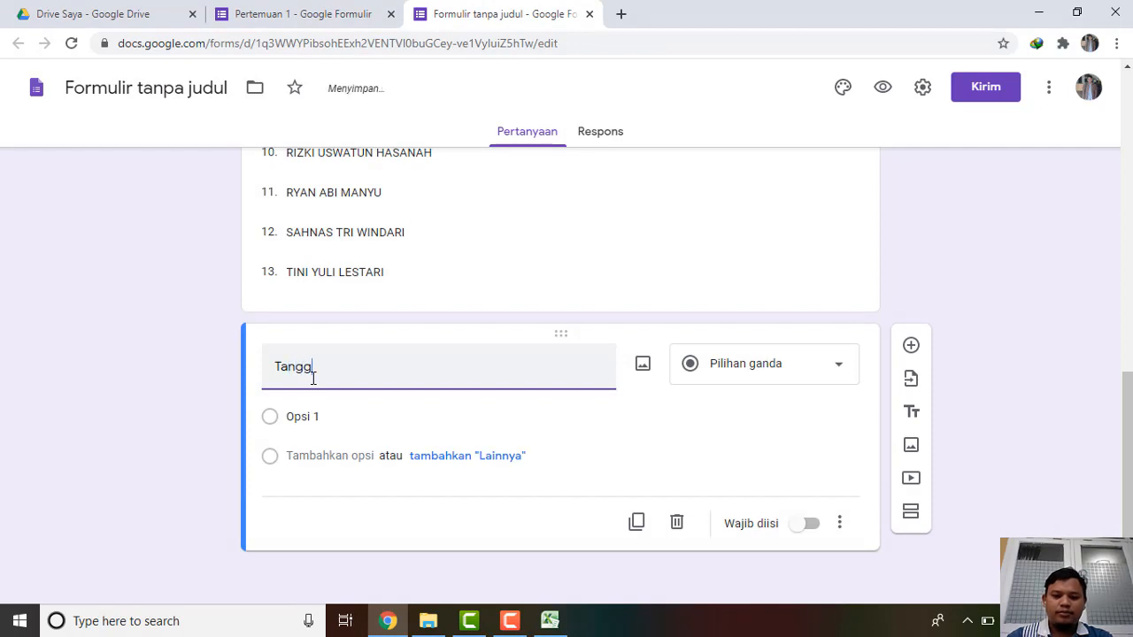
text(al Pemb)
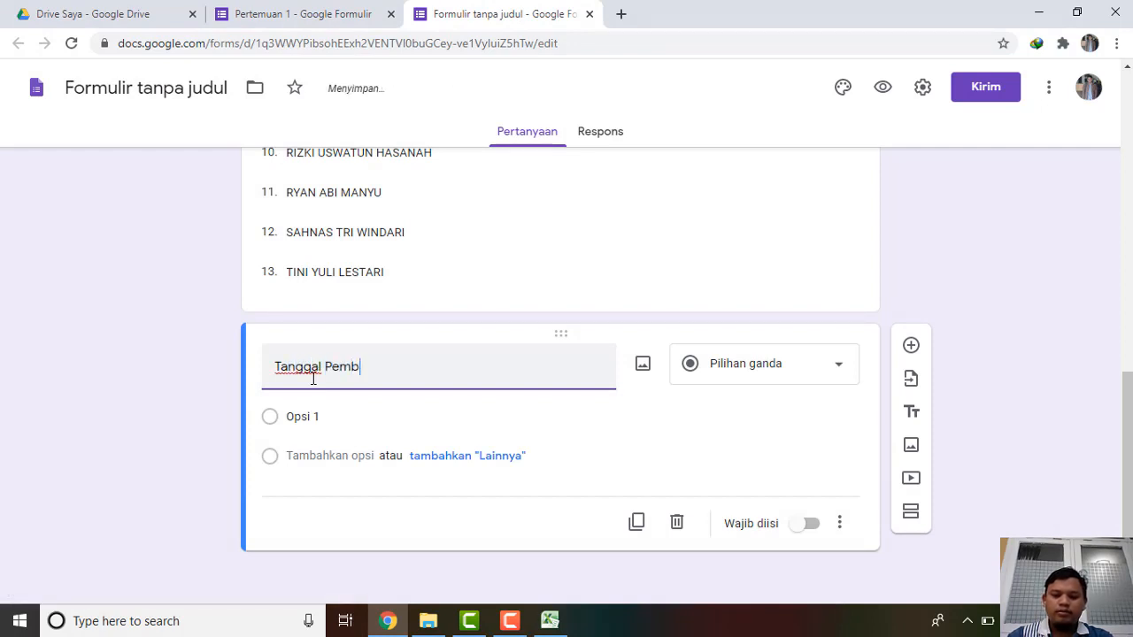
text(elajaran)
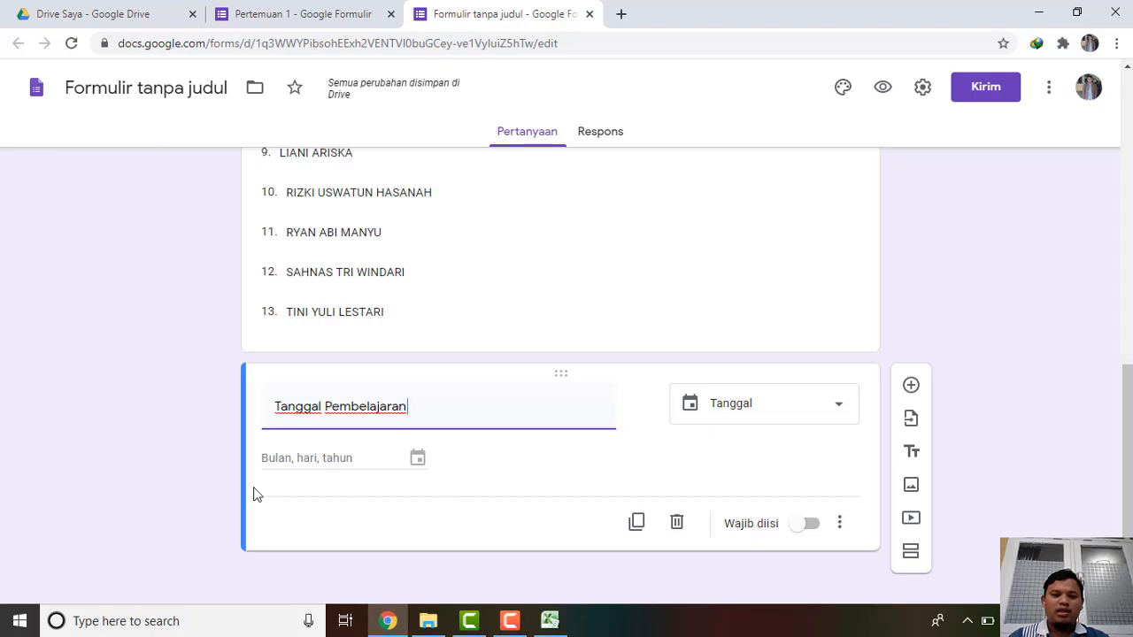
click(275, 467)
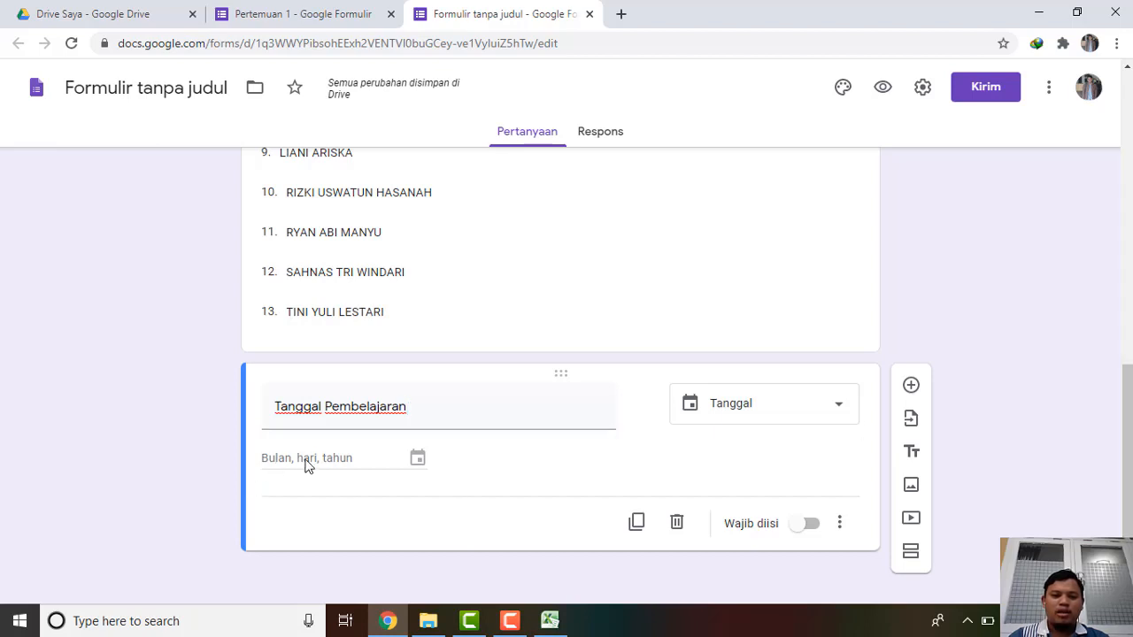
click(805, 524)
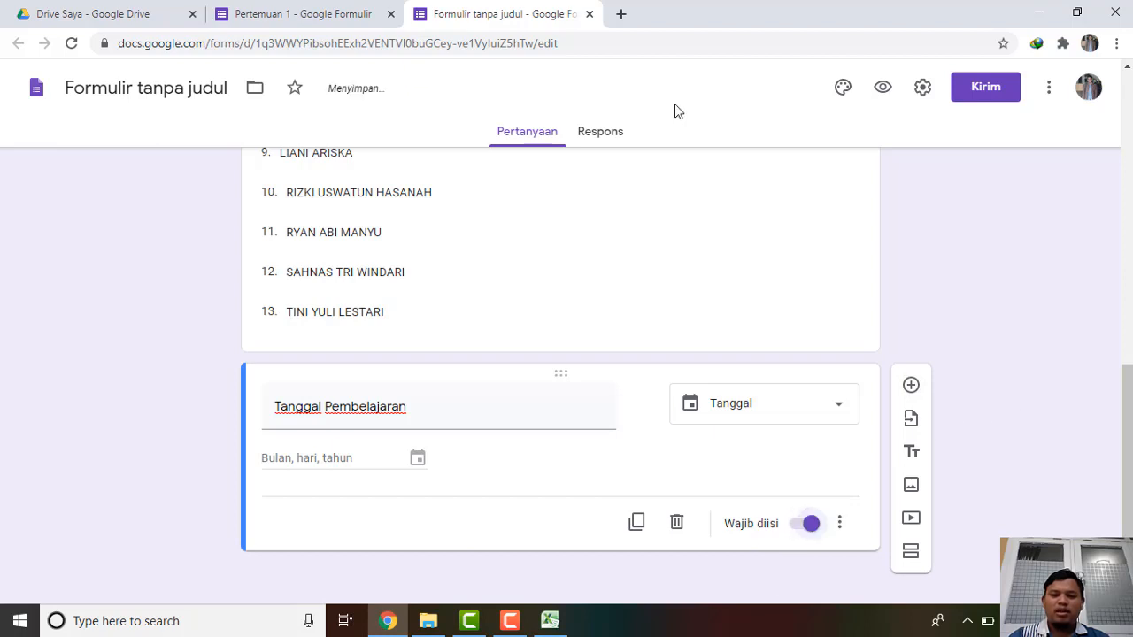
- Make the Nama question required and check the required setting of the Pertemuan question
click(649, 236)
click(802, 420)
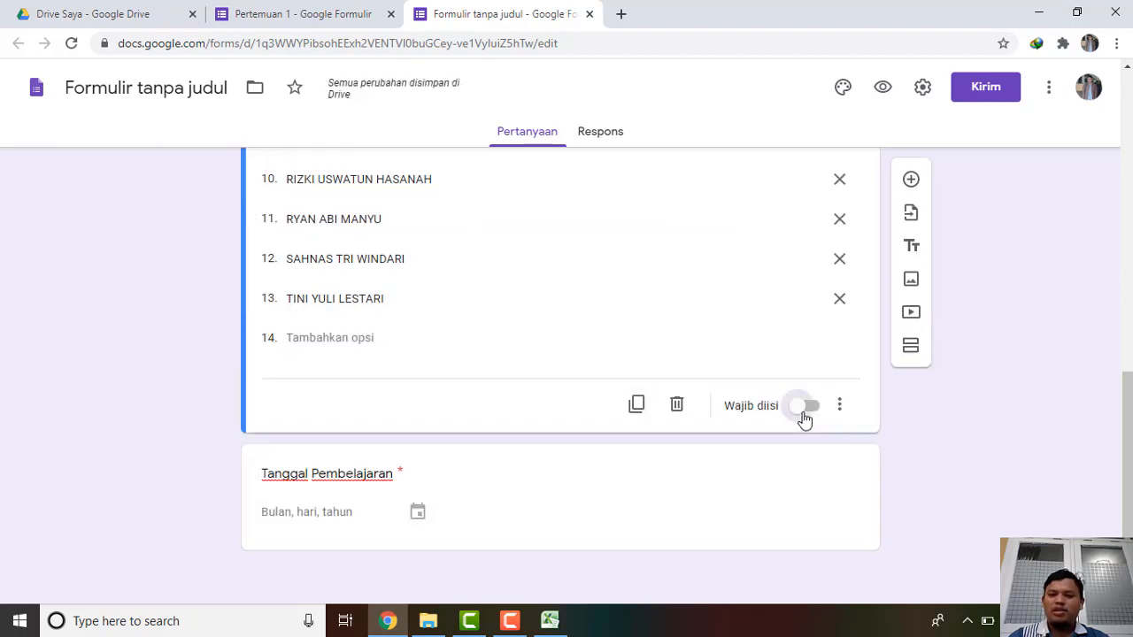
drag(1129, 420, 1110, 197)
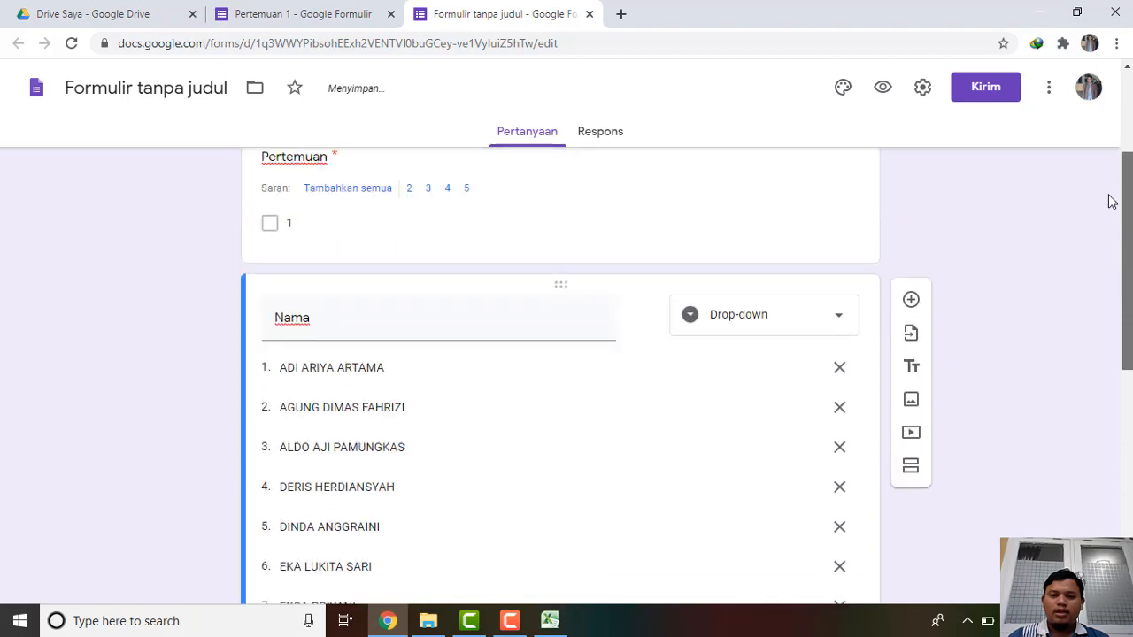
scroll(835, 283, up, 2)
click(689, 348)
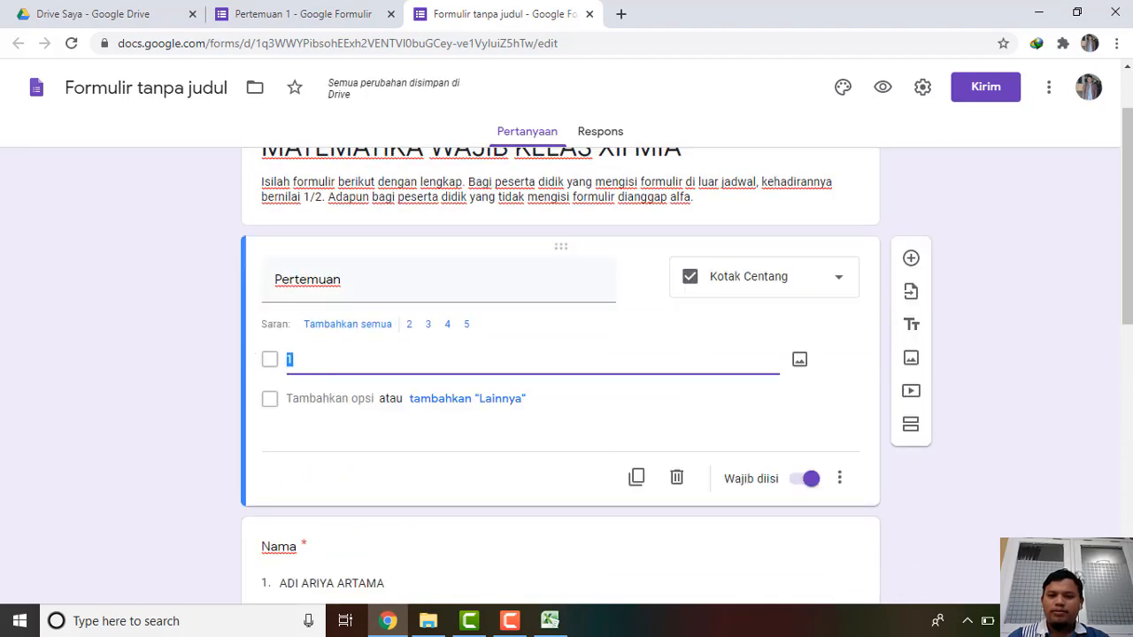
- Add a question below Tanggal Pembelajaran and copy its title from Pertemuan 1: "Sertakan foto selfie ketika ananda sedang belajar (Berpenampilan Sopan)"
drag(1126, 284, 1129, 531)
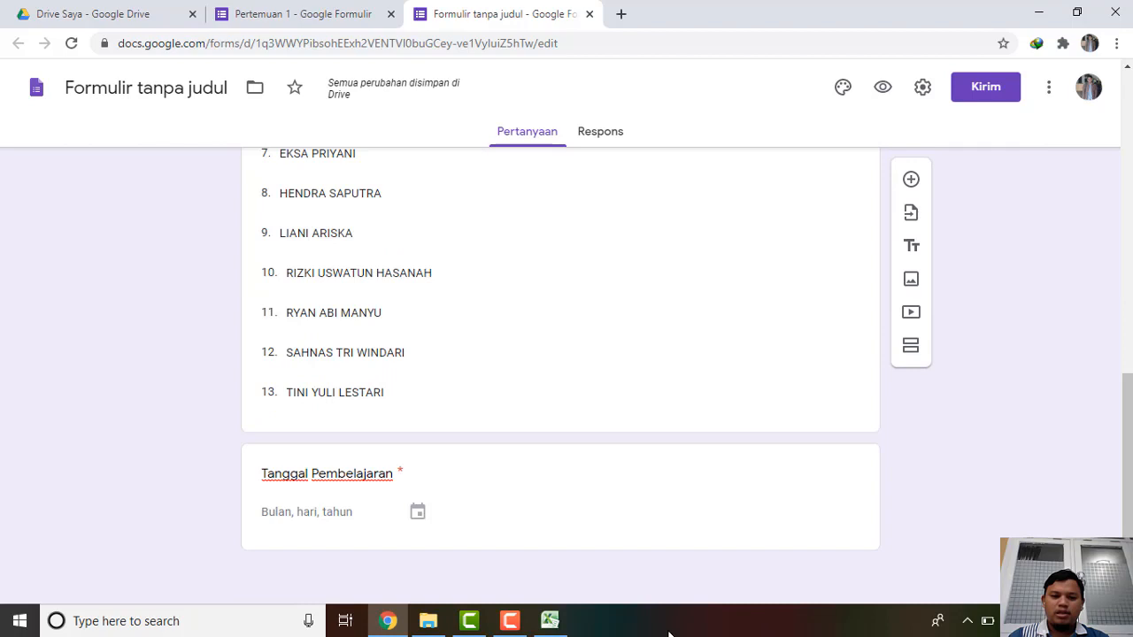
click(628, 516)
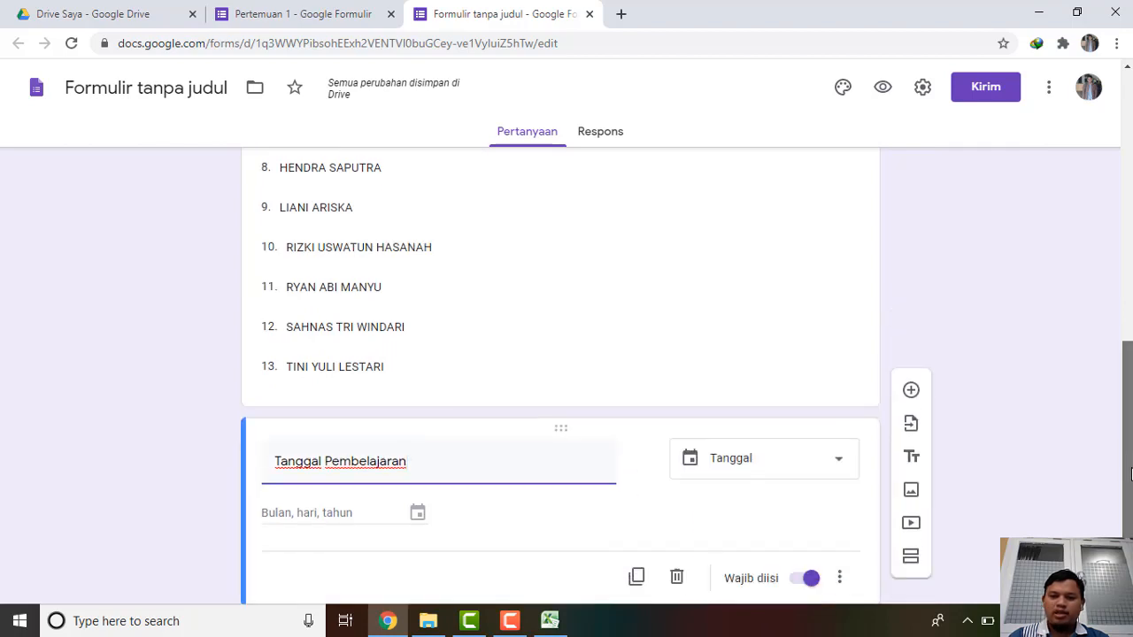
click(911, 387)
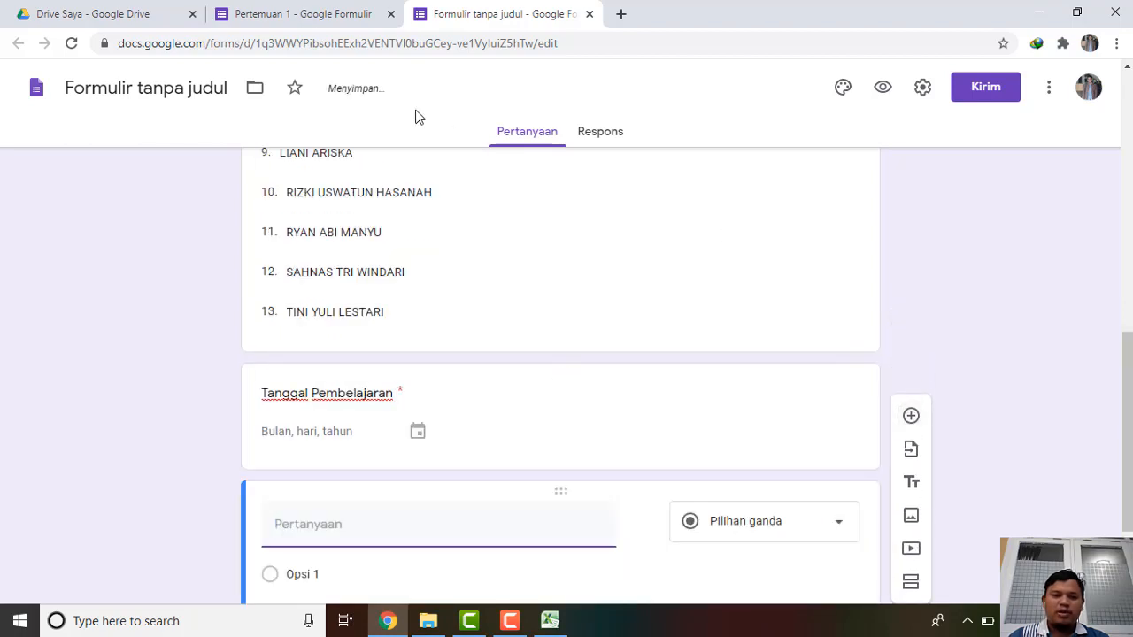
click(296, 13)
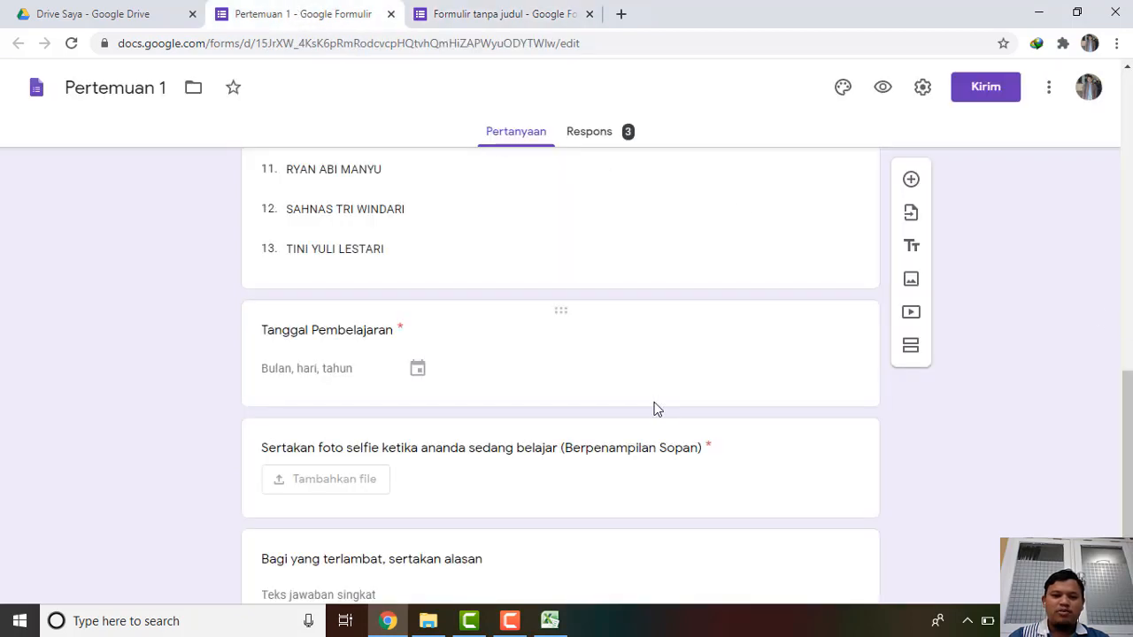
click(262, 448)
key(ctrl+c)
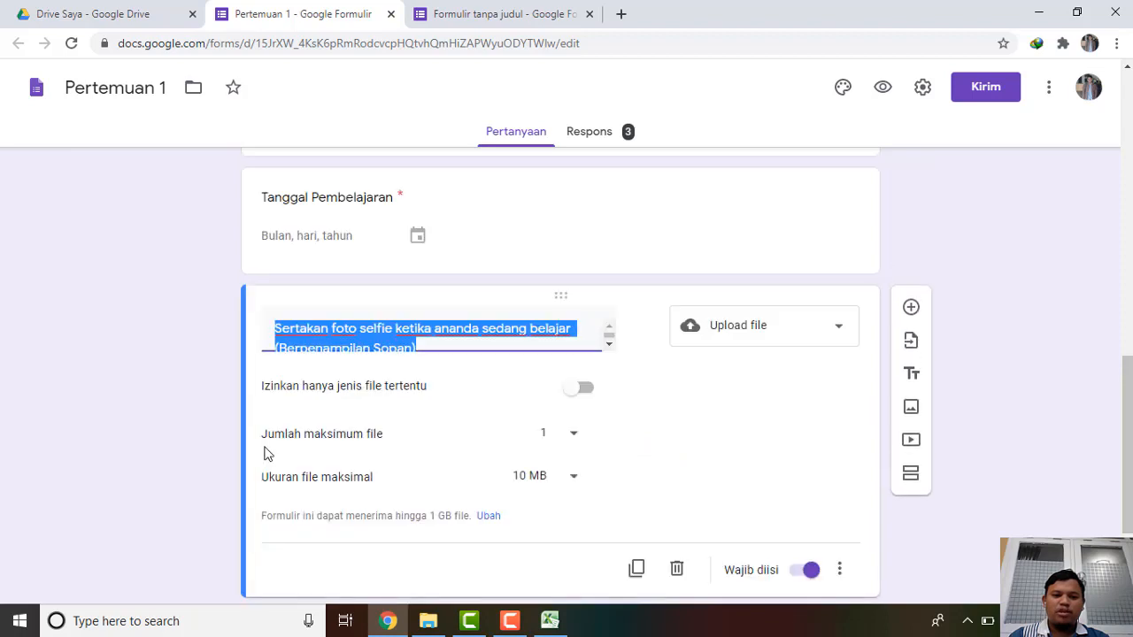
click(459, 12)
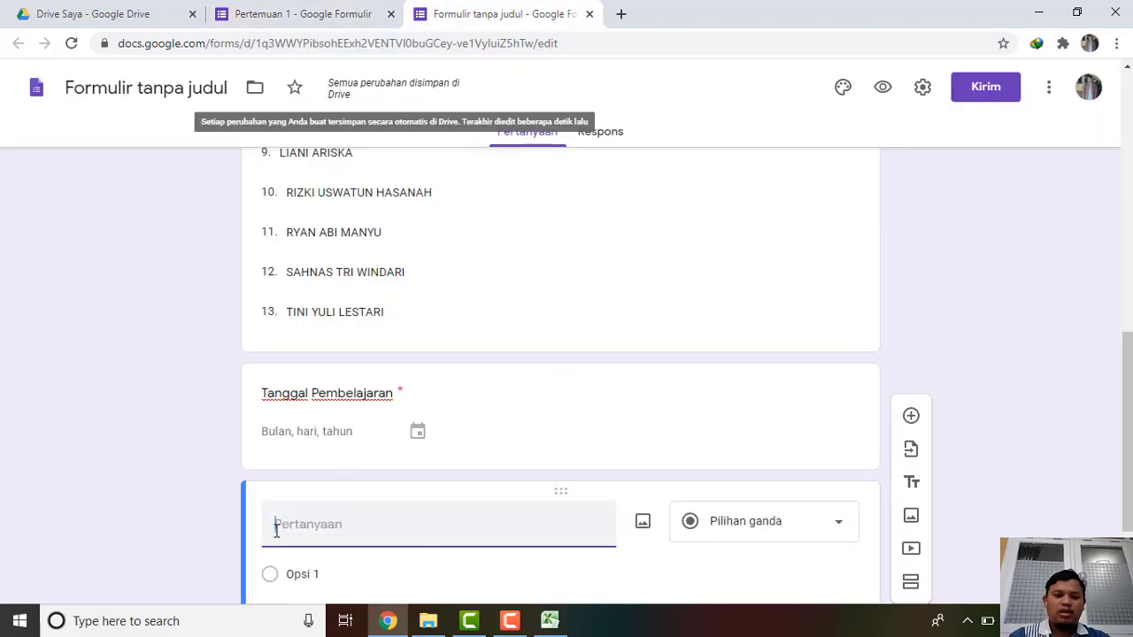
key(ctrl+v)
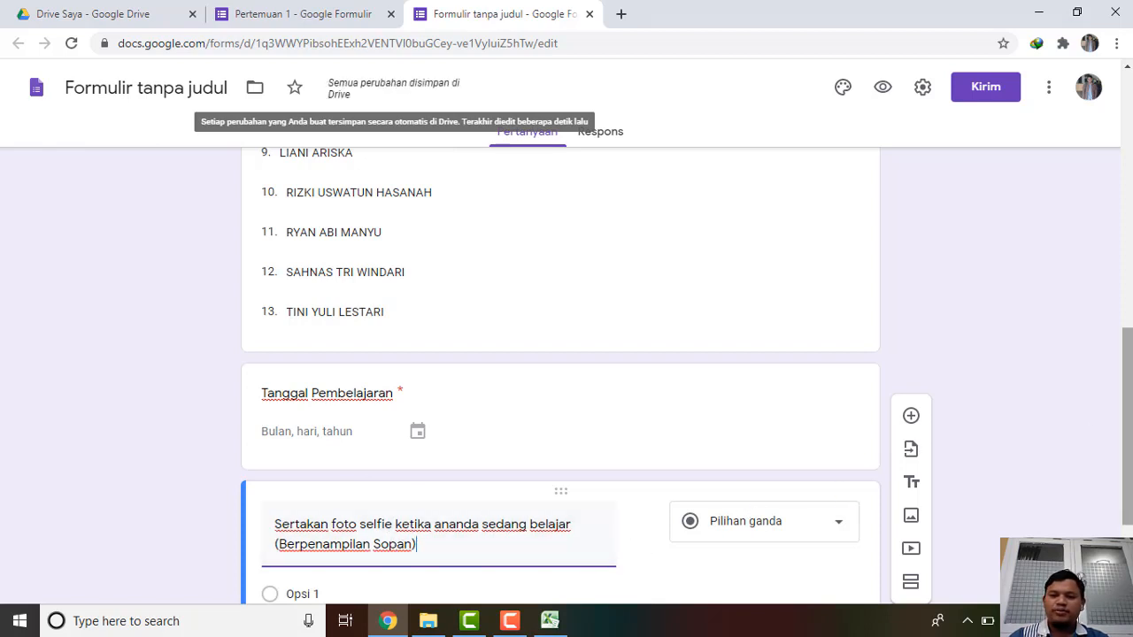
- Set the selfie question to the Upload file type, allow respondents to upload files to Drive, and make it required
drag(1127, 433, 1127, 485)
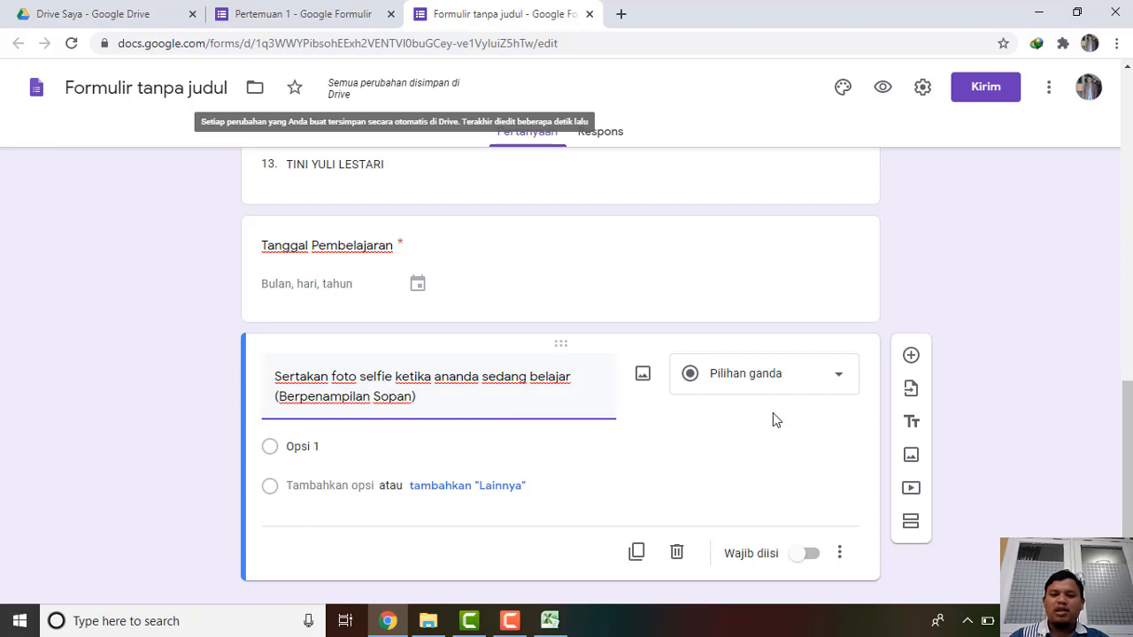
click(839, 379)
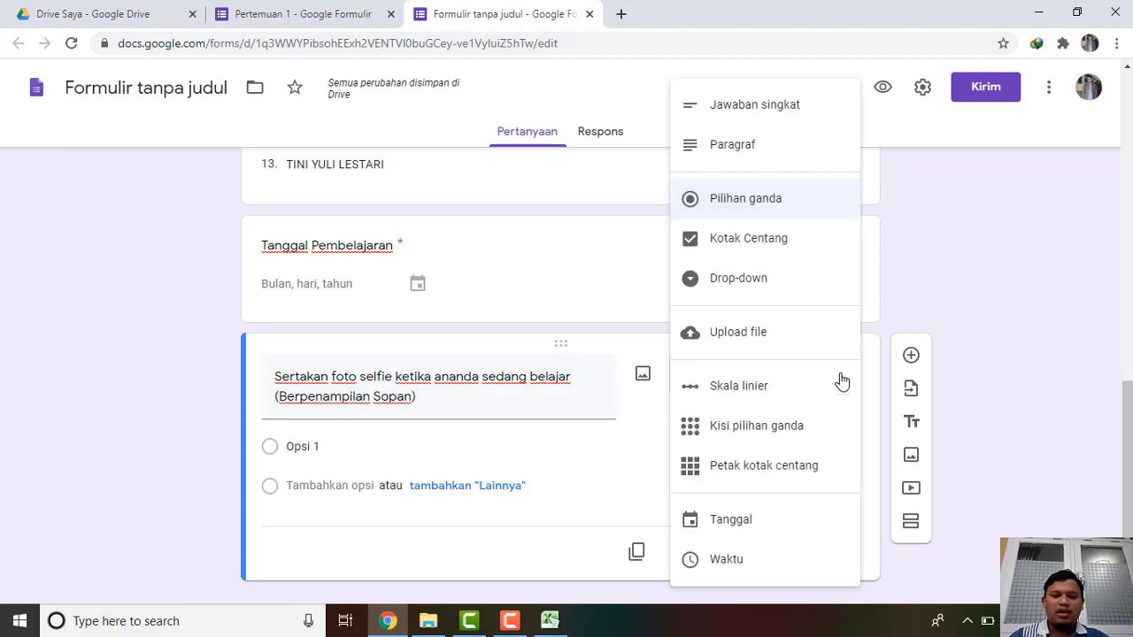
click(768, 344)
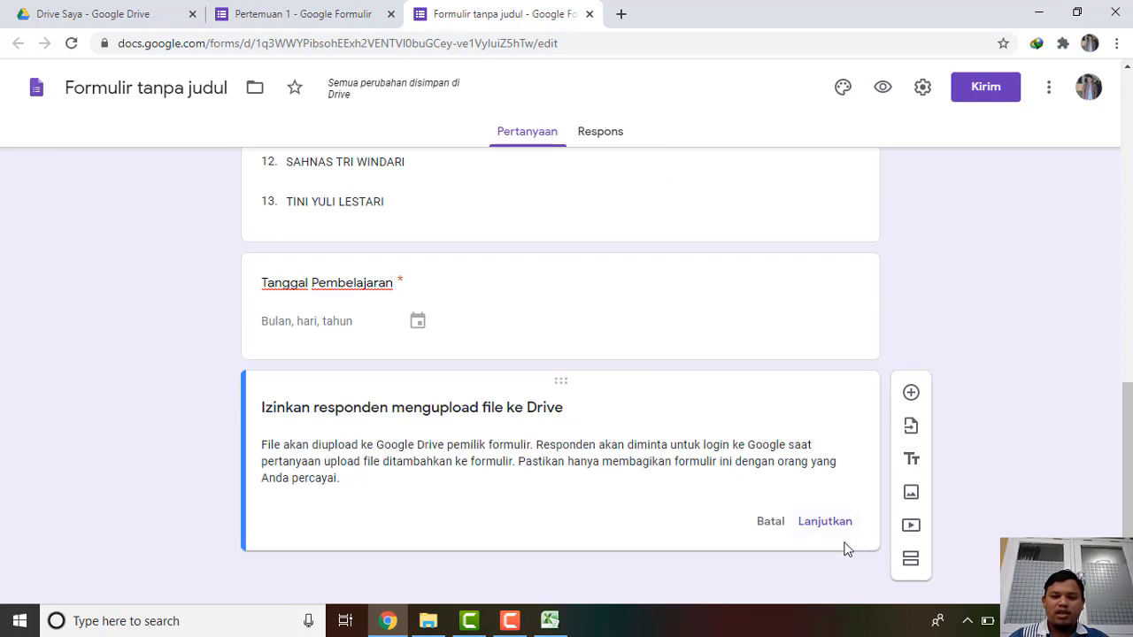
click(823, 522)
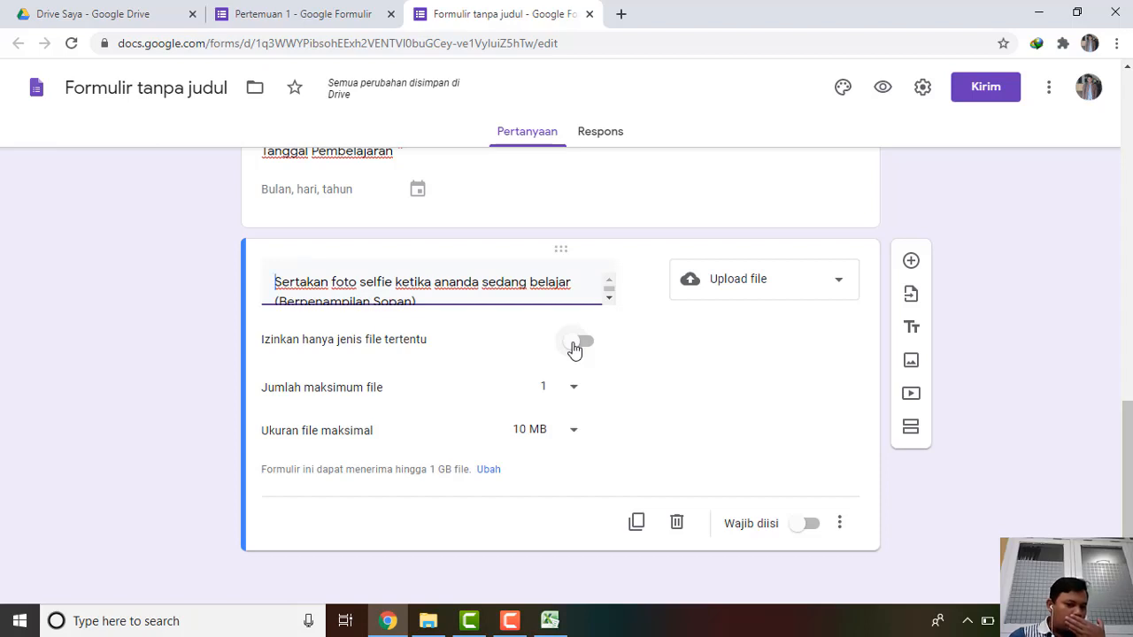
click(805, 533)
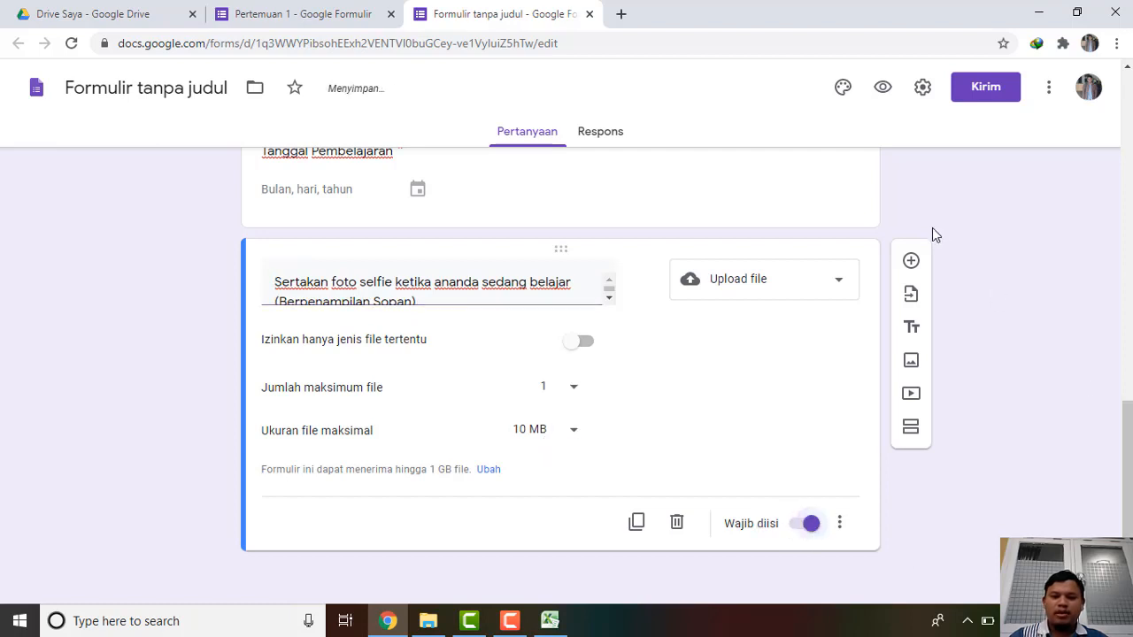
- Add a new question below the selfie question and check the last question in the Pertemuan 1 form
click(911, 262)
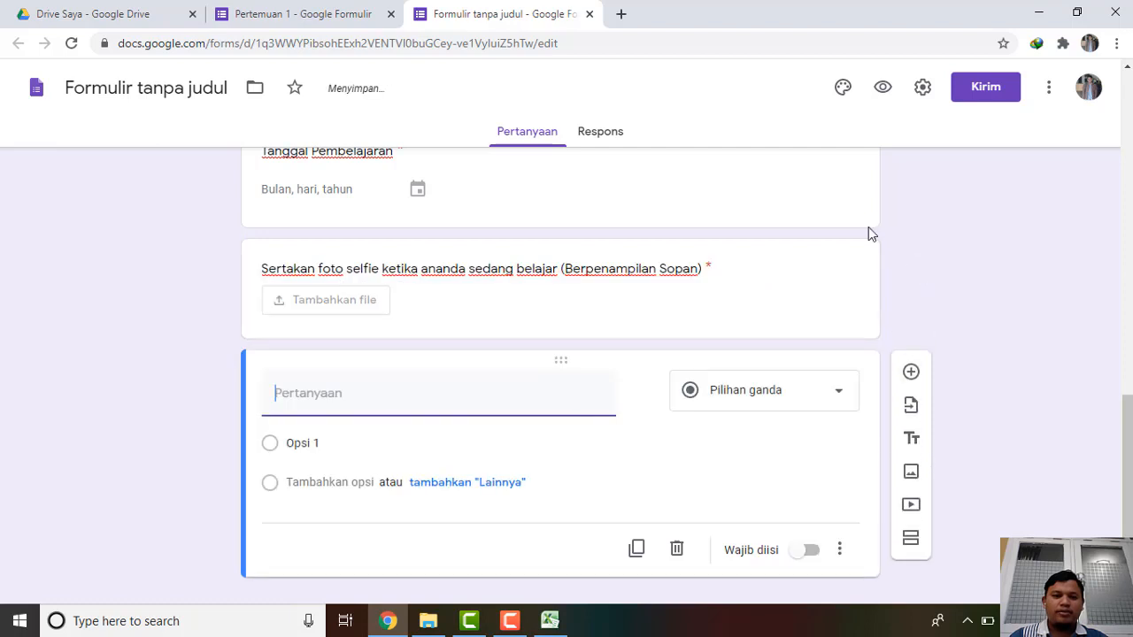
click(304, 10)
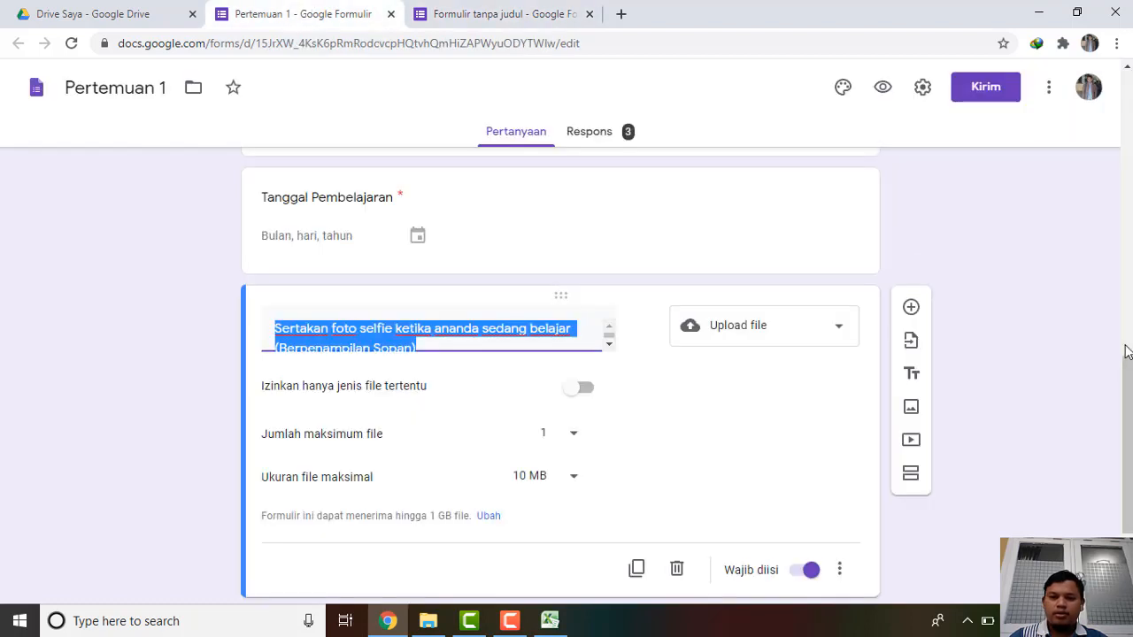
scroll(1126, 400, down, 2)
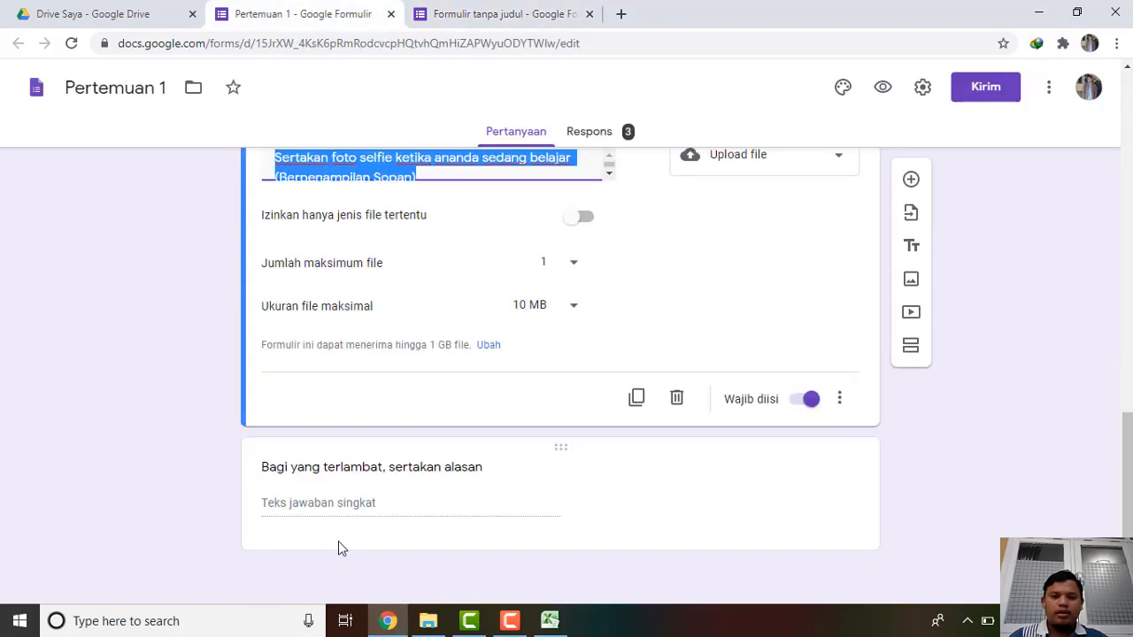
click(467, 11)
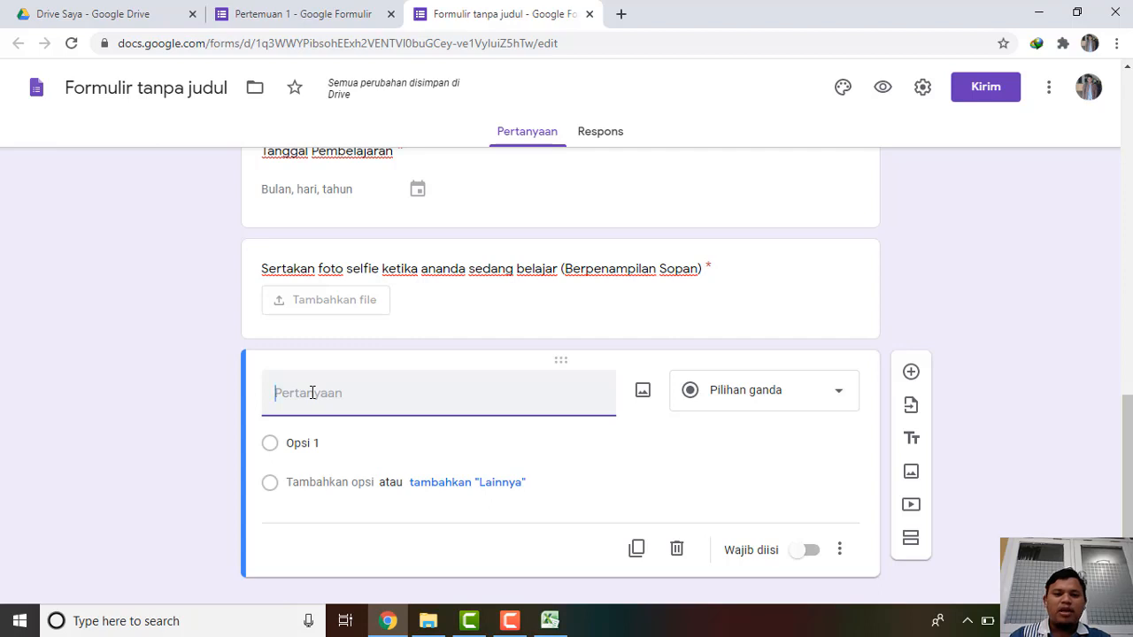
- Title the new last question "Bagi peserta didik yang terlambat, berikan alasan" and set its type to Paragraf
text(Bagi sis)
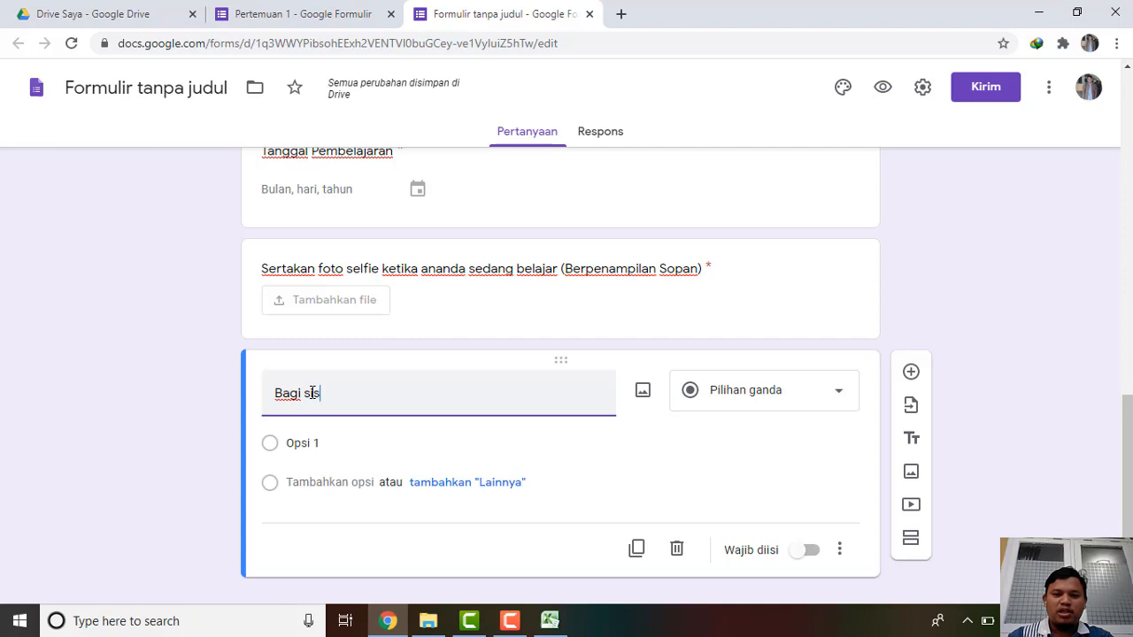
key(BackSpace)
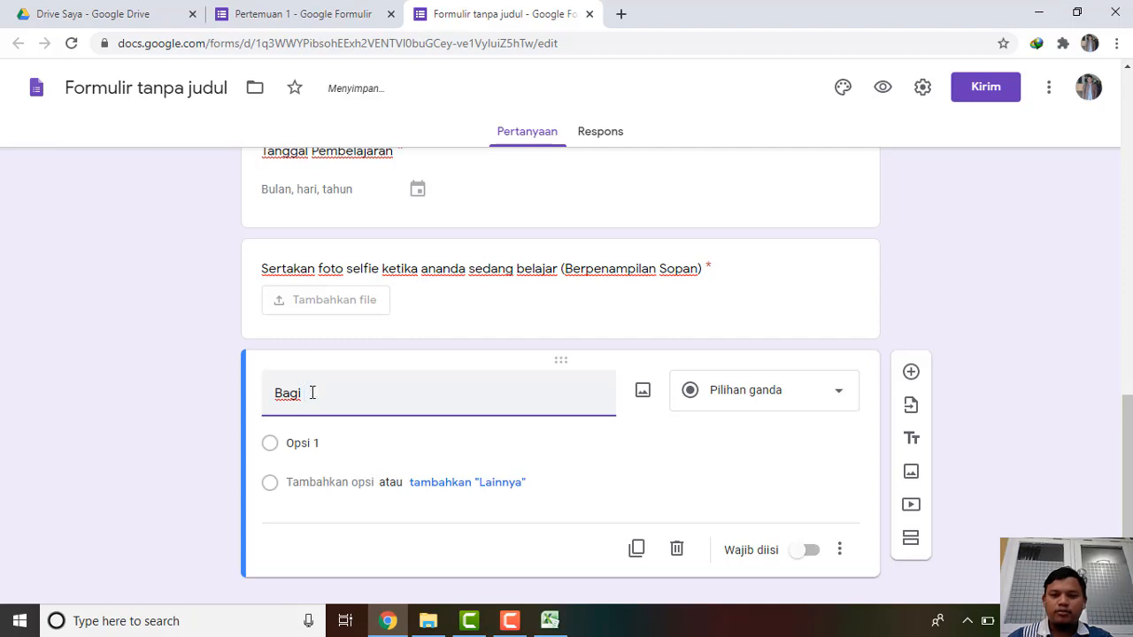
scroll(791, 480, up, 3)
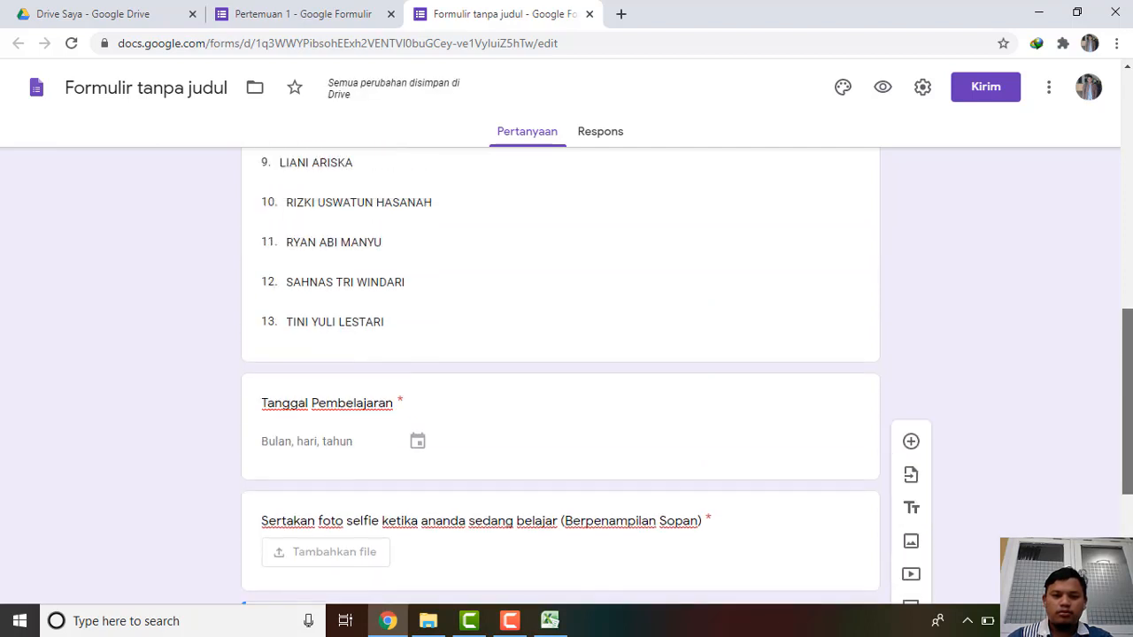
drag(1126, 432, 1120, 215)
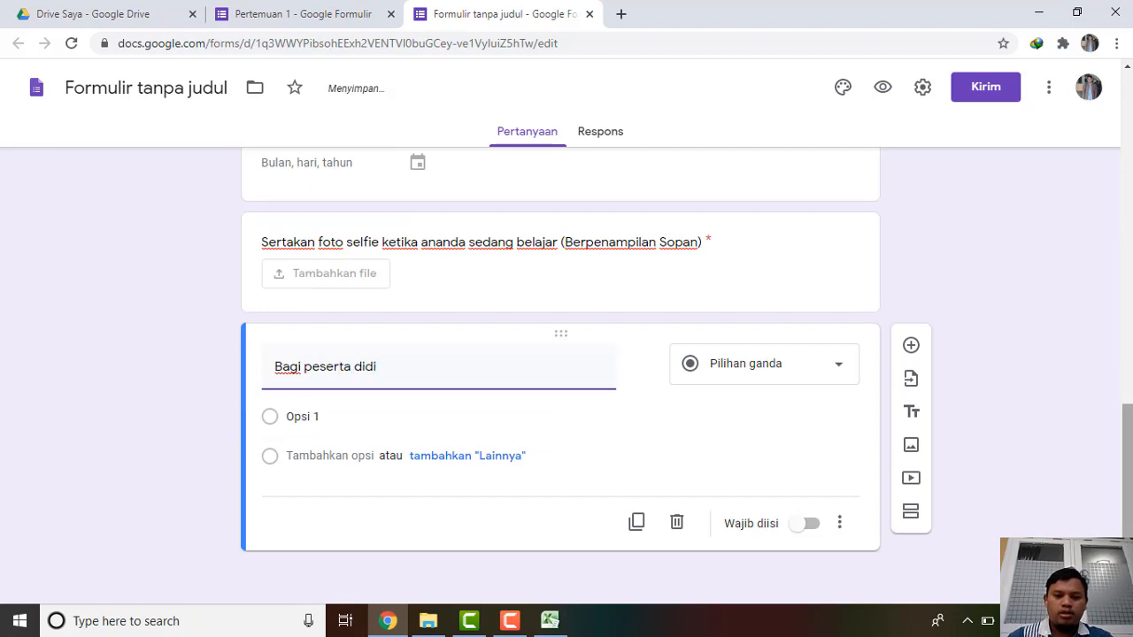
text(yang)
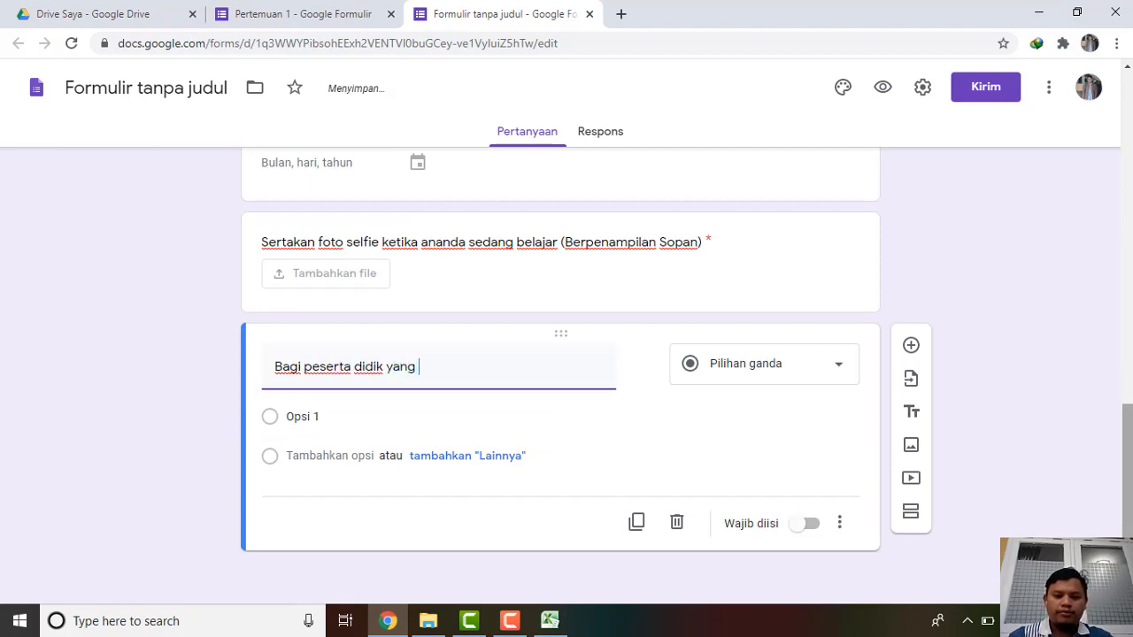
text( terlambat)
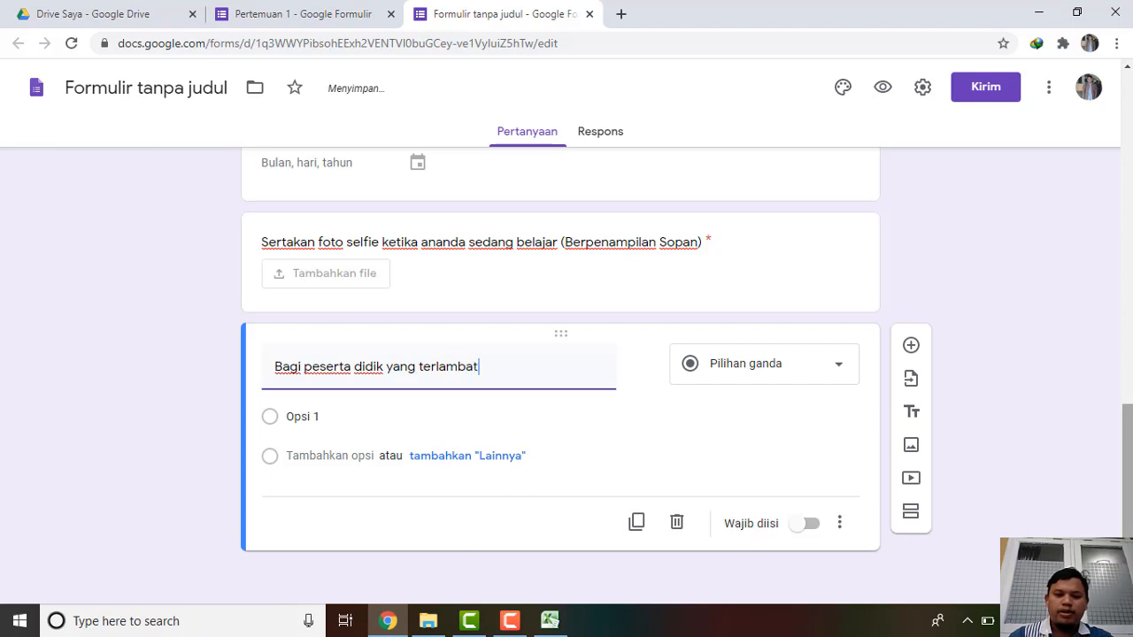
text(. )
text(beri)
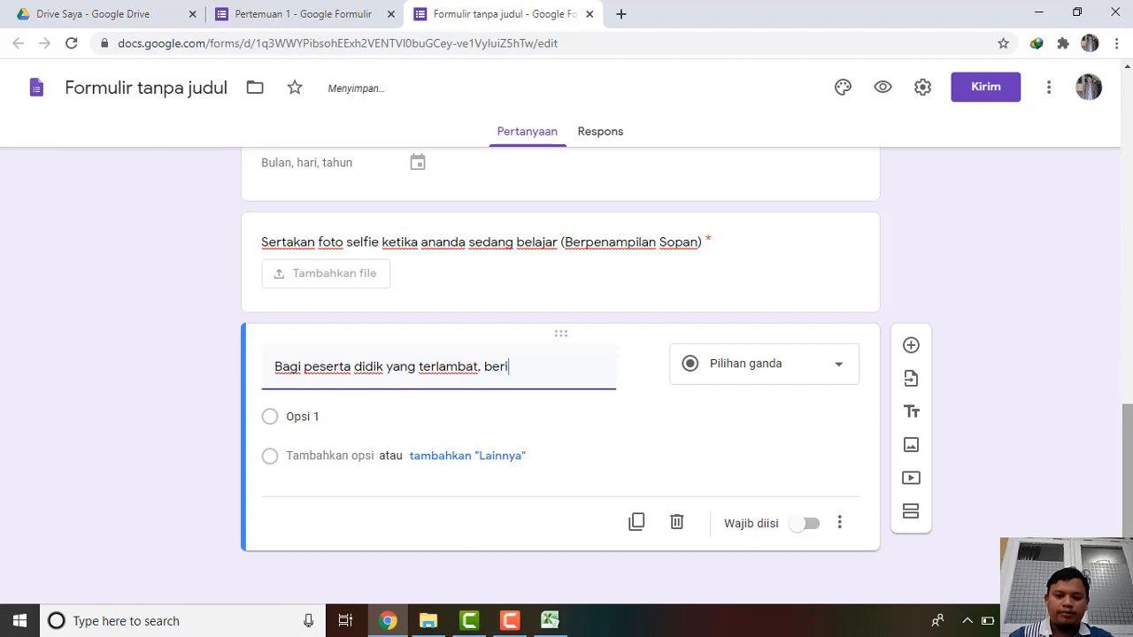
text(kan alasa)
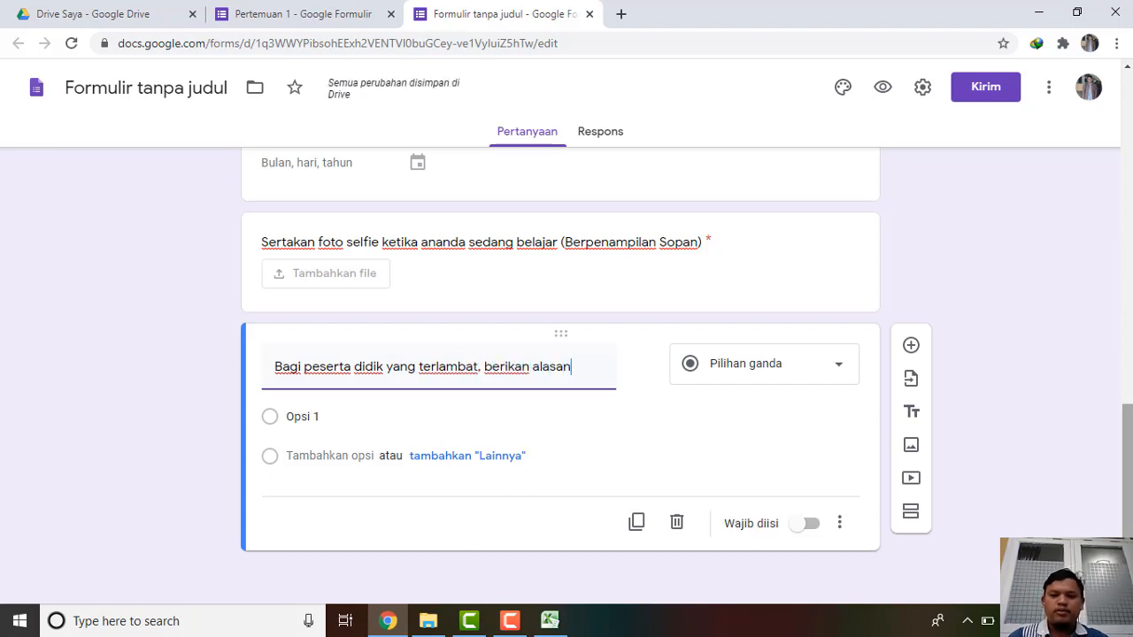
text(n)
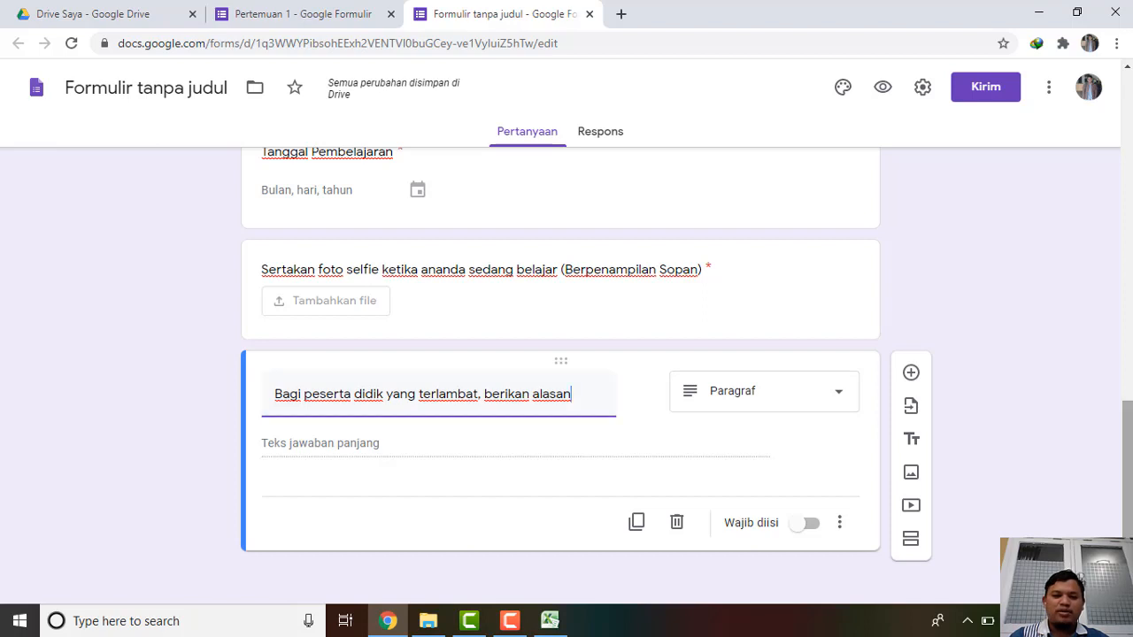
- Review the whole form in the editor, from the heading and Pertemuan question to the lateness-reason question
scroll(687, 362, up, 1)
scroll(687, 362, down, 1)
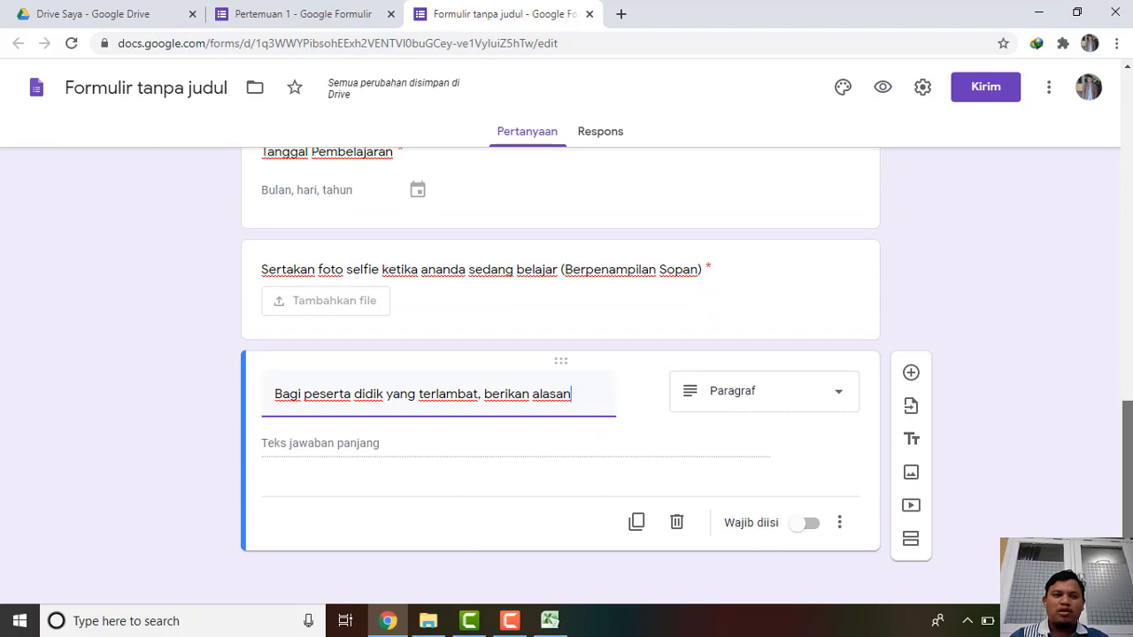
scroll(561, 376, up, 1)
scroll(561, 376, down, 1)
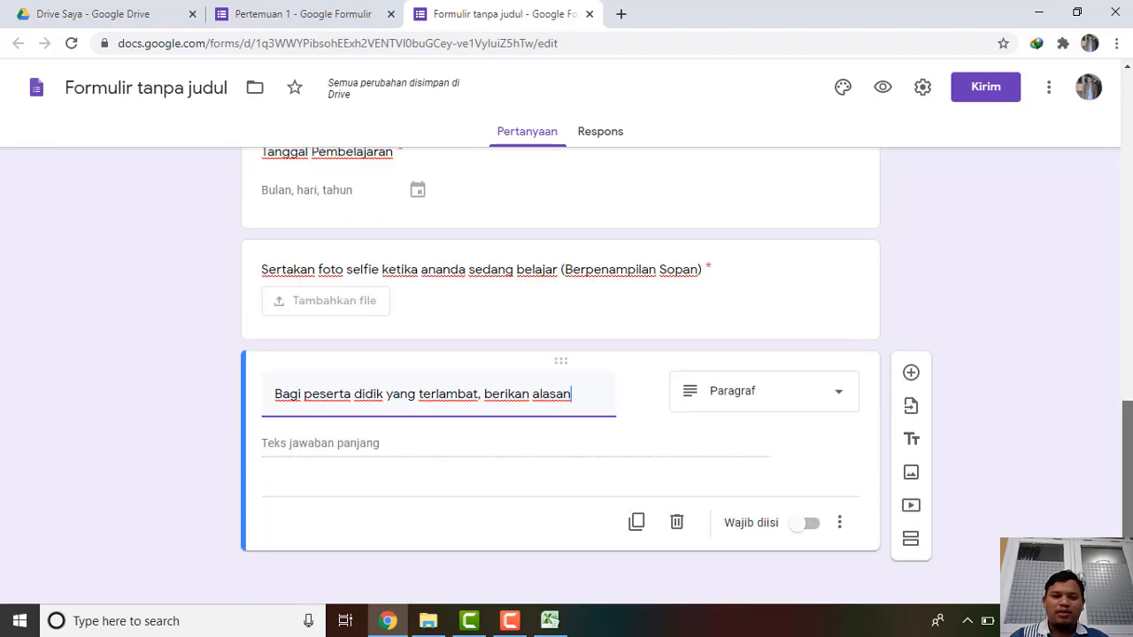
drag(1126, 503, 1097, 229)
scroll(1096, 217, up, 2)
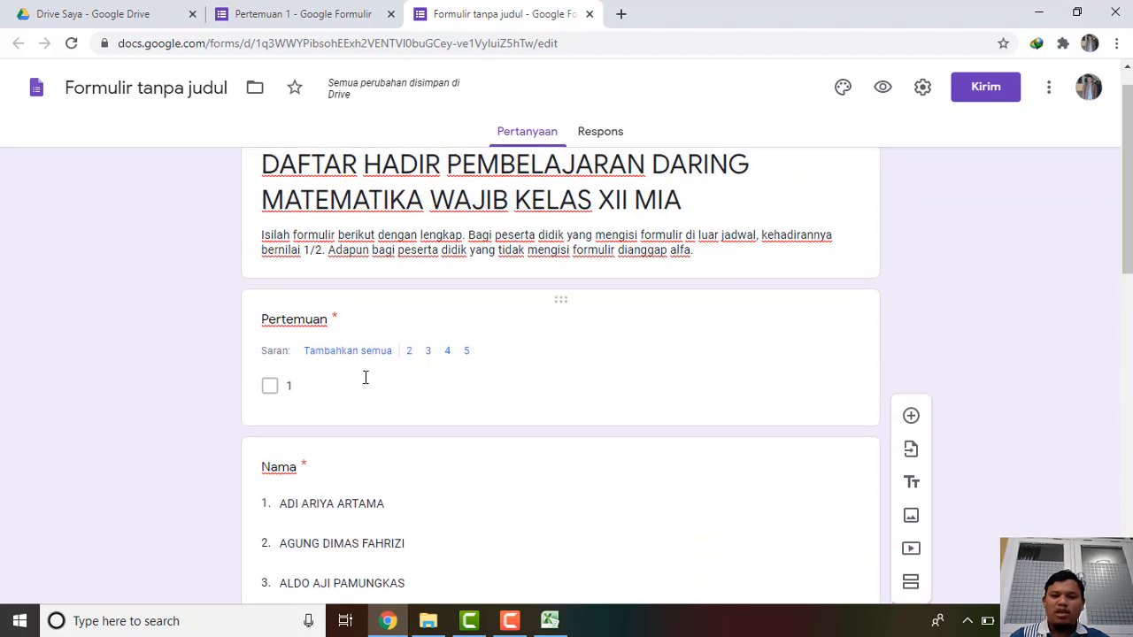
scroll(1126, 177, down, 2)
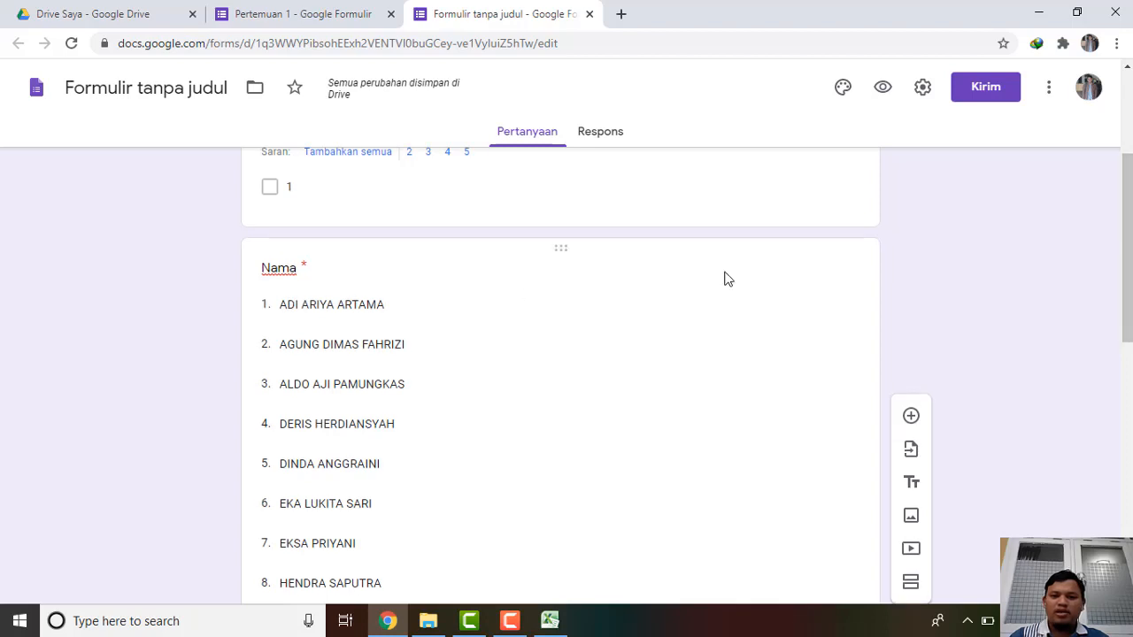
scroll(560, 371, down, 4)
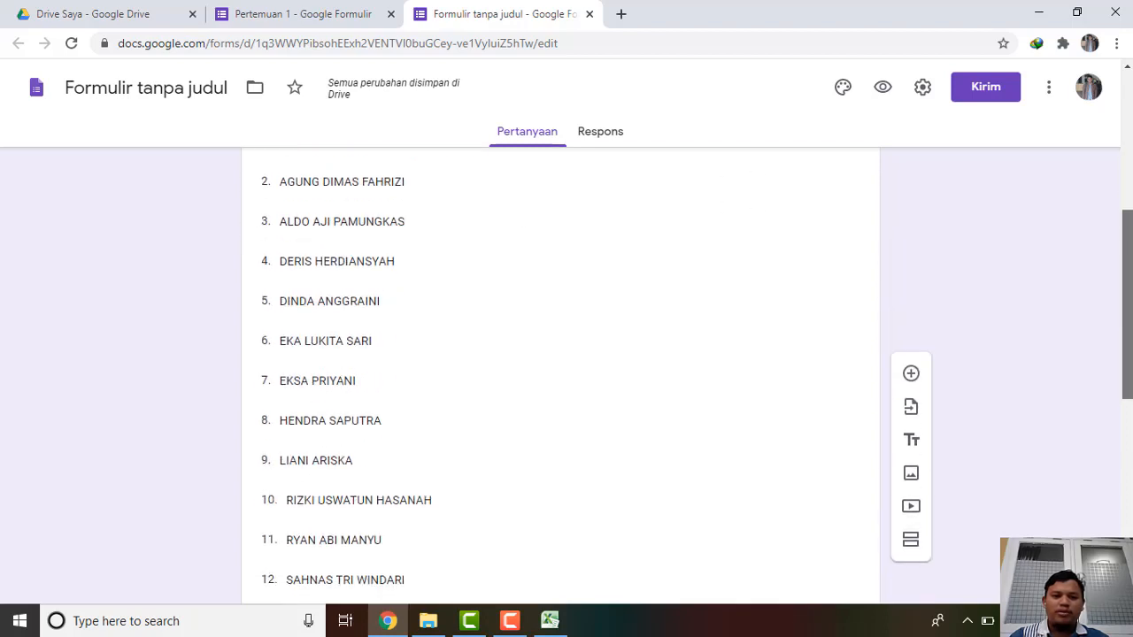
scroll(486, 375, down, 3)
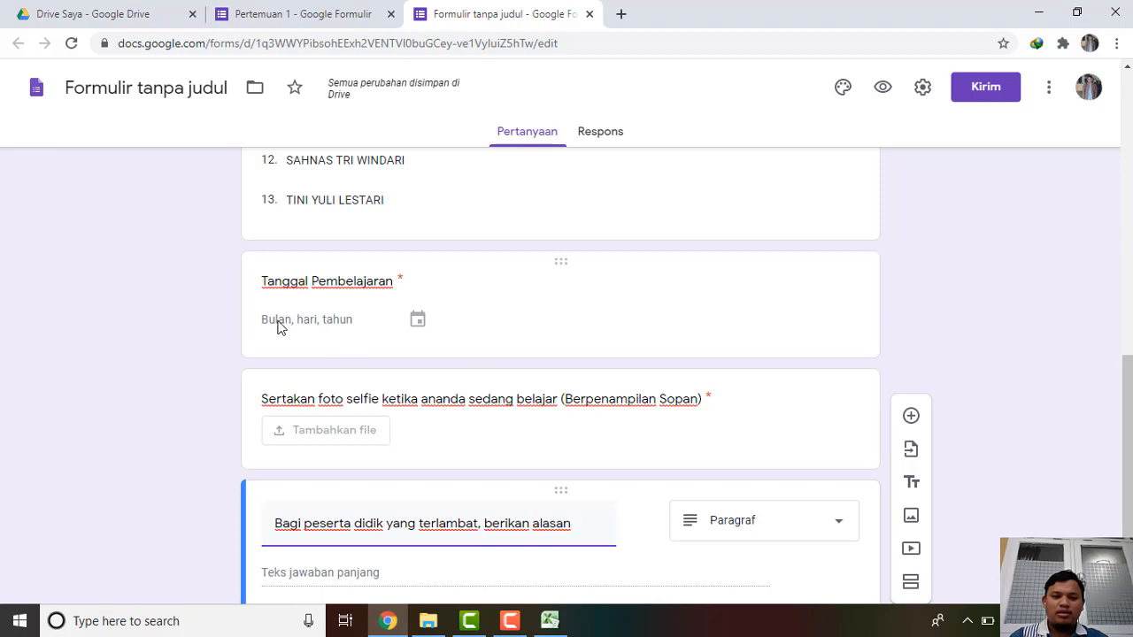
click(417, 322)
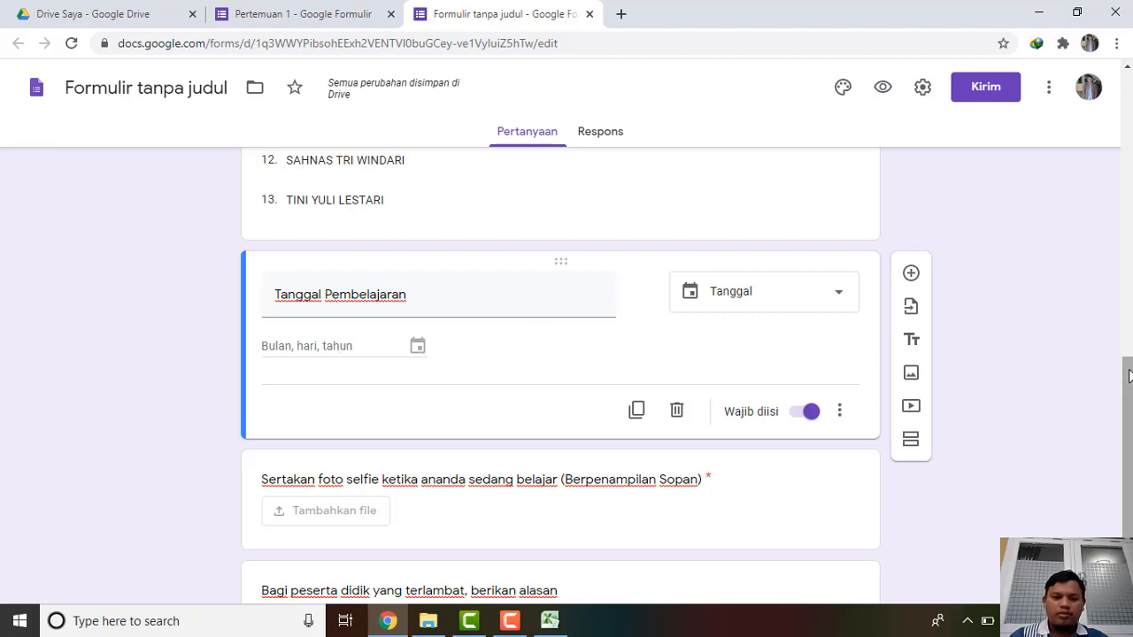
scroll(1129, 387, down, 2)
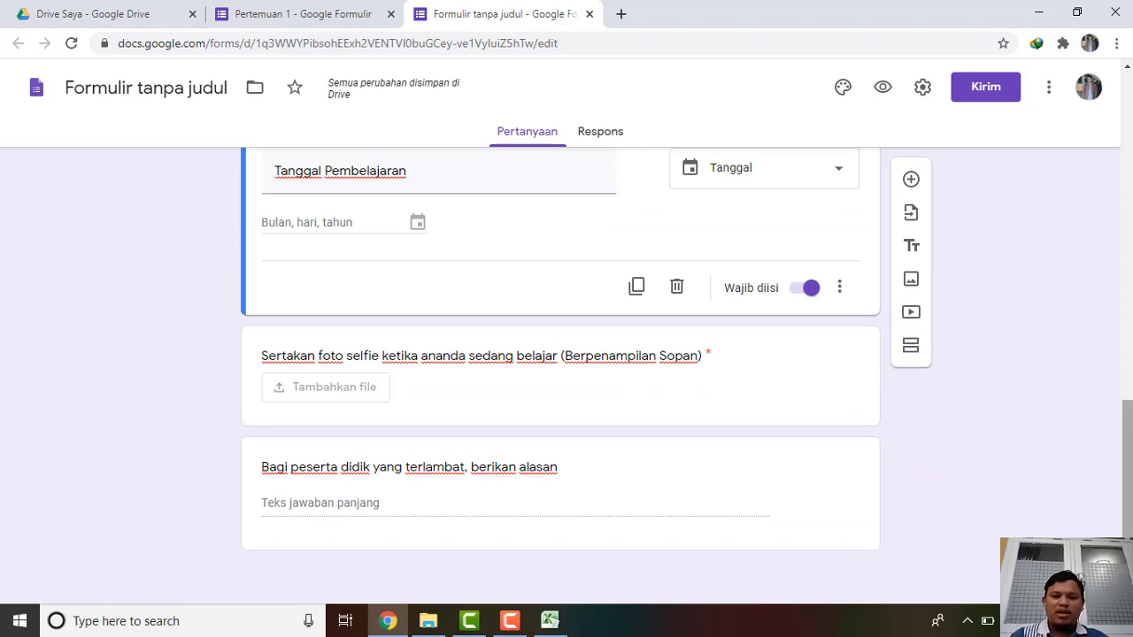
drag(1127, 425, 1117, 59)
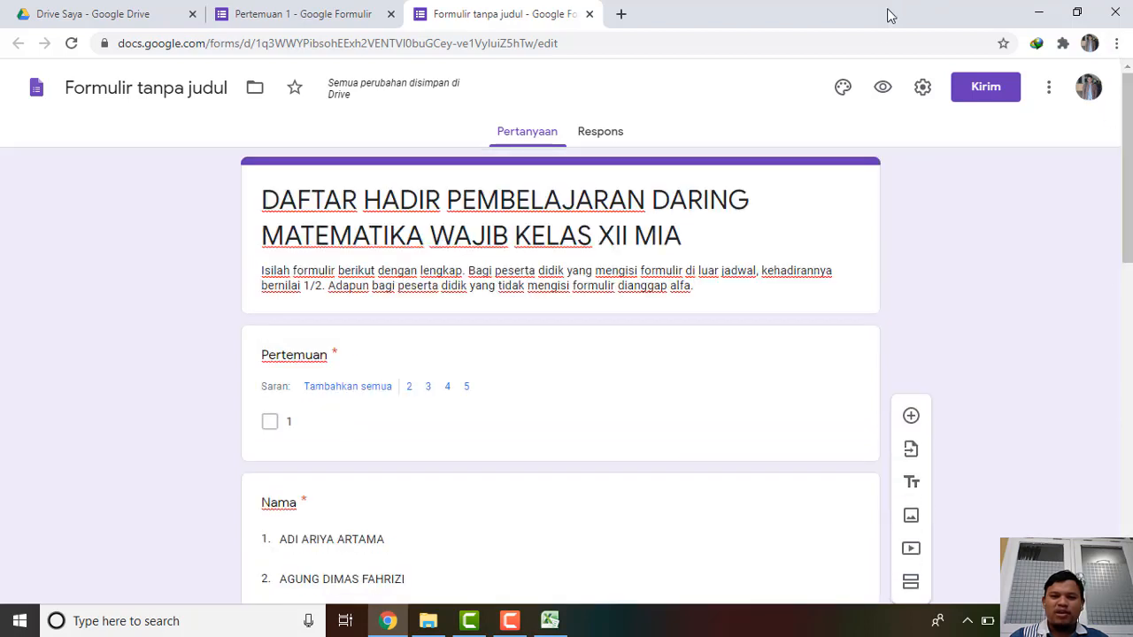
- Preview the form and test it by ticking meeting 1, choosing a student's name and selecting the lesson date field
click(882, 88)
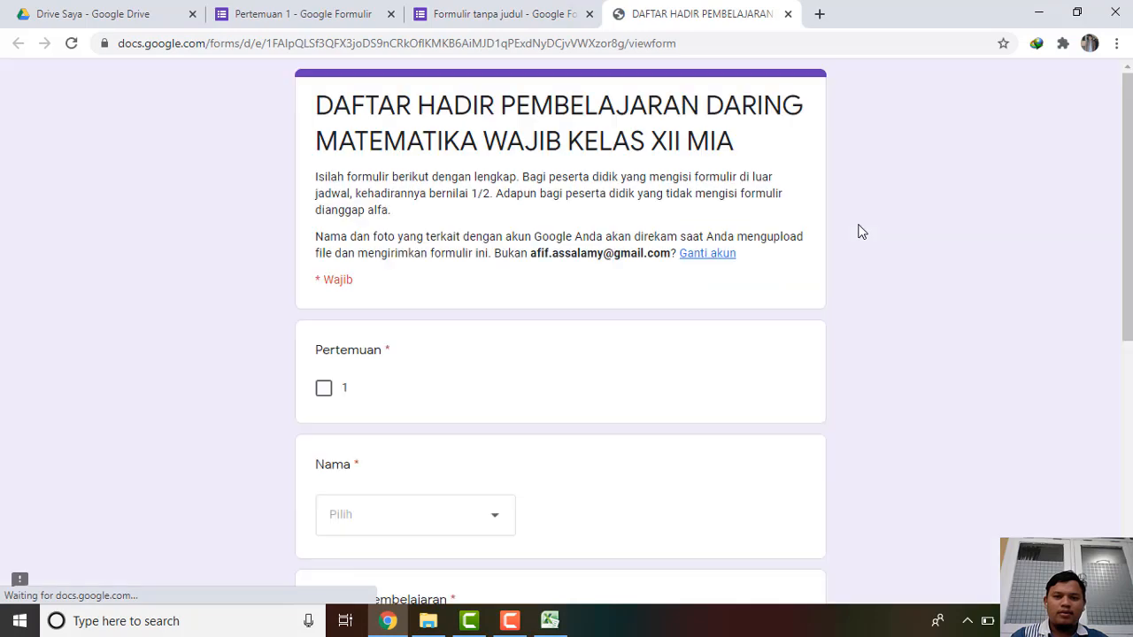
scroll(1127, 249, down, 2)
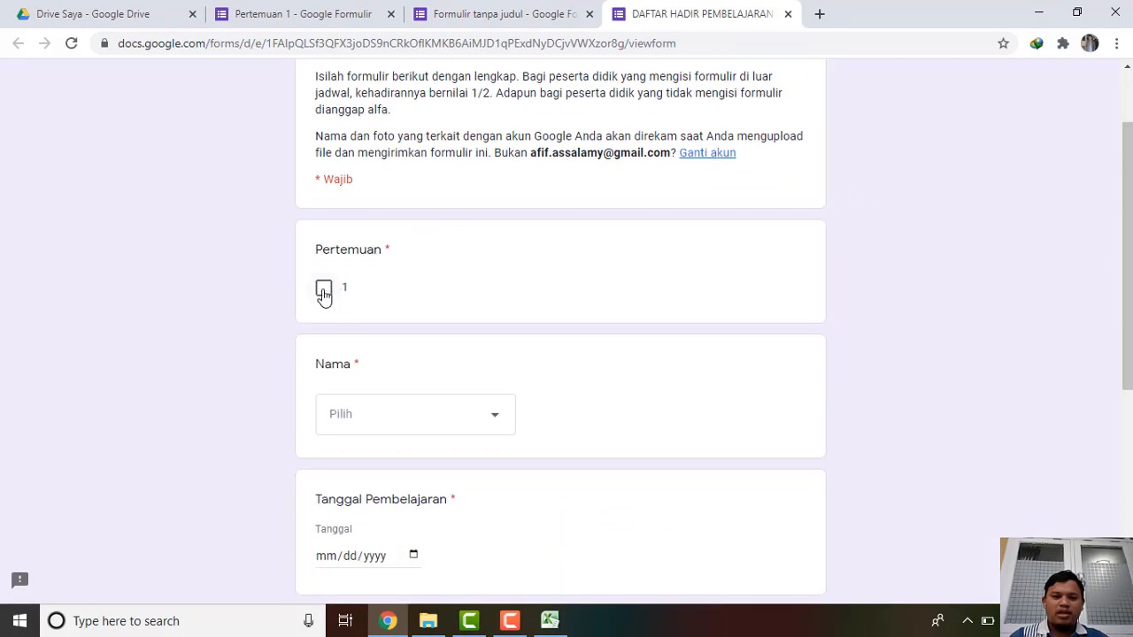
click(324, 292)
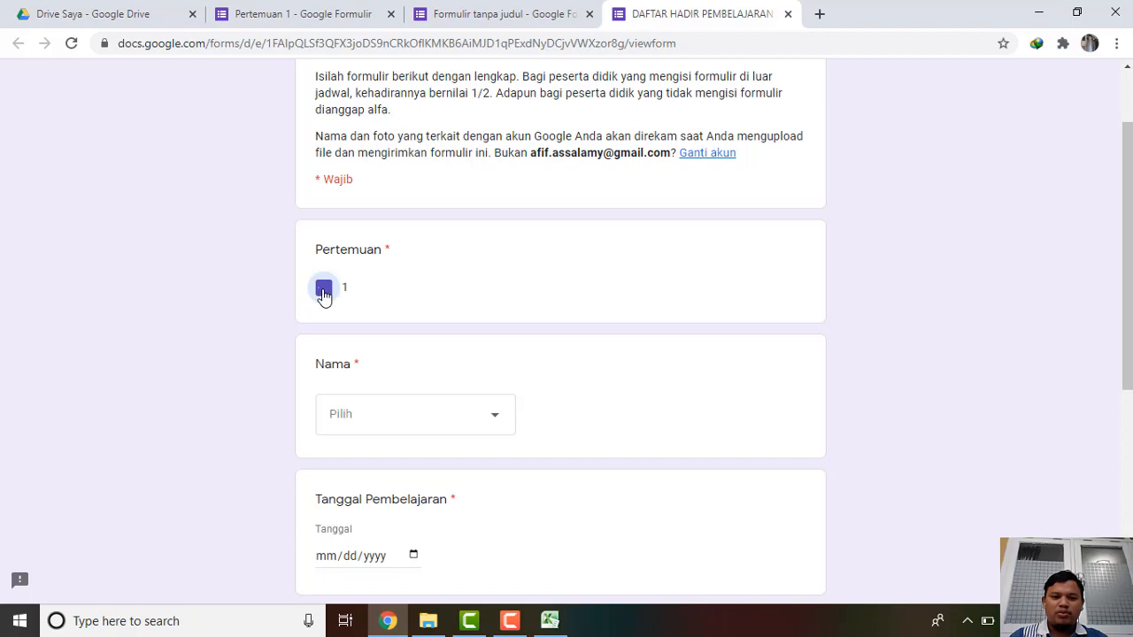
click(498, 425)
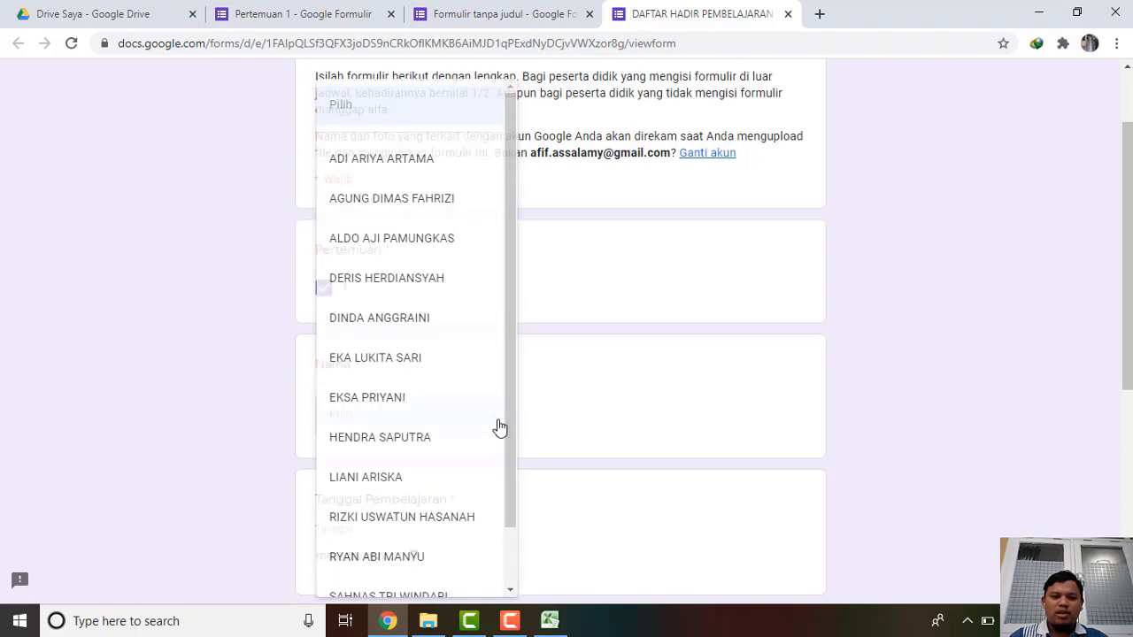
click(389, 173)
drag(1129, 276, 1131, 361)
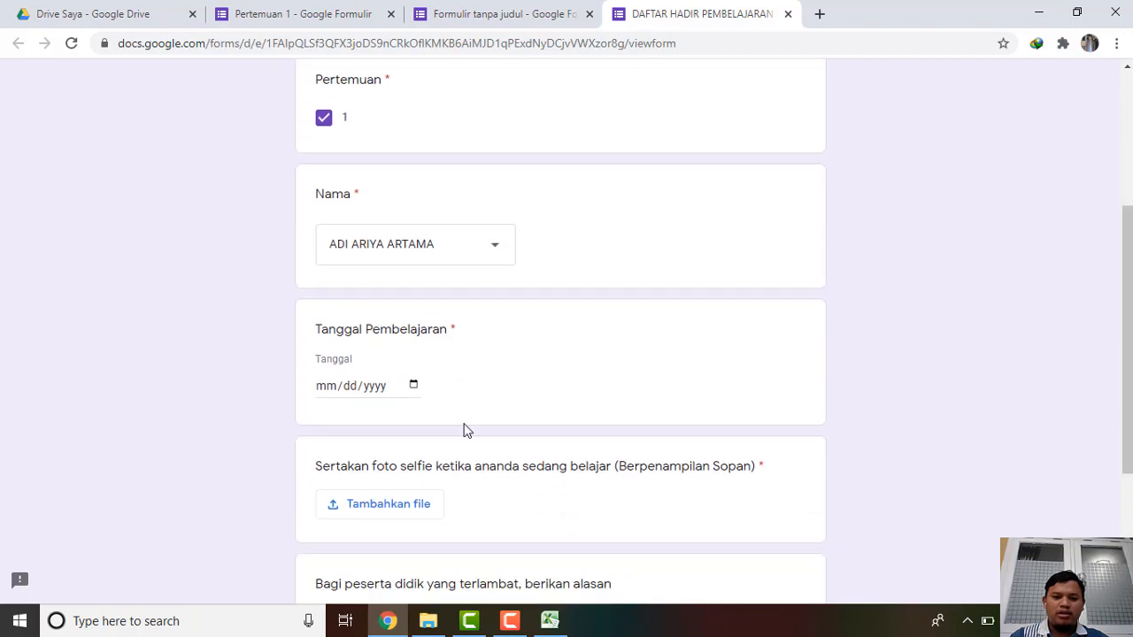
click(341, 388)
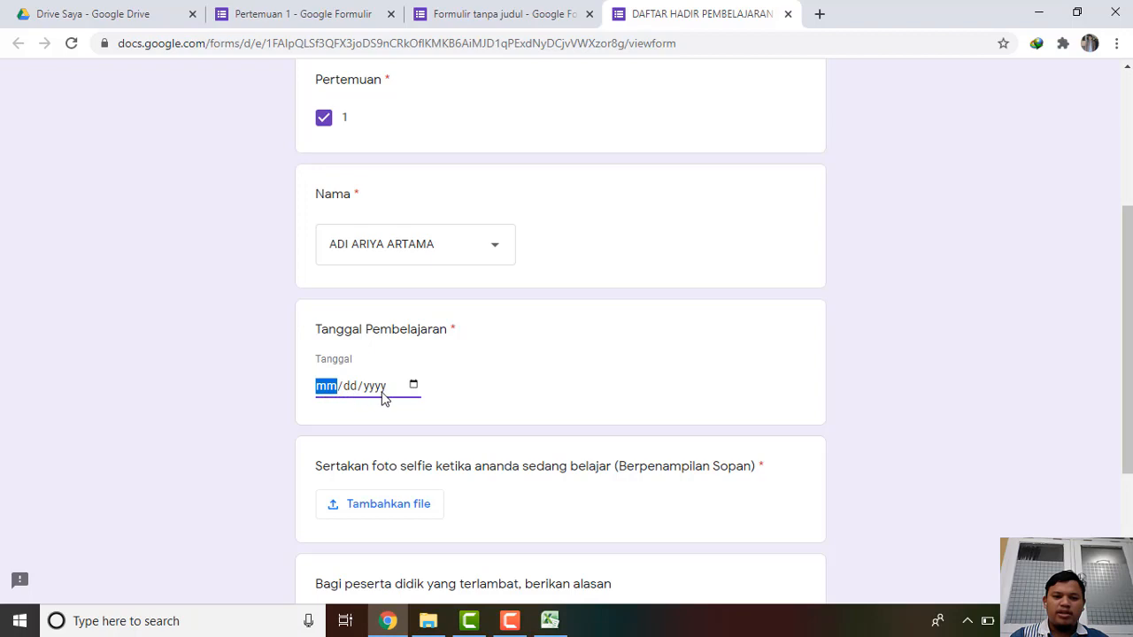
- Return to the form editor and check the question type and date format of Tanggal Pembelajaran, keeping the type Tanggal
click(549, 16)
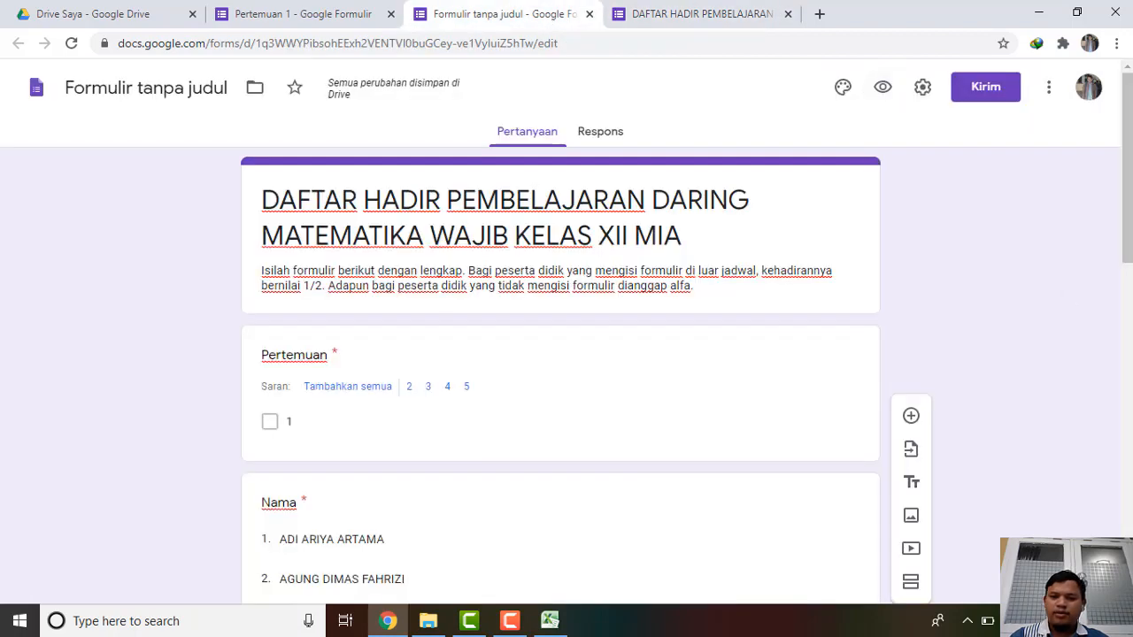
drag(1127, 270, 1128, 550)
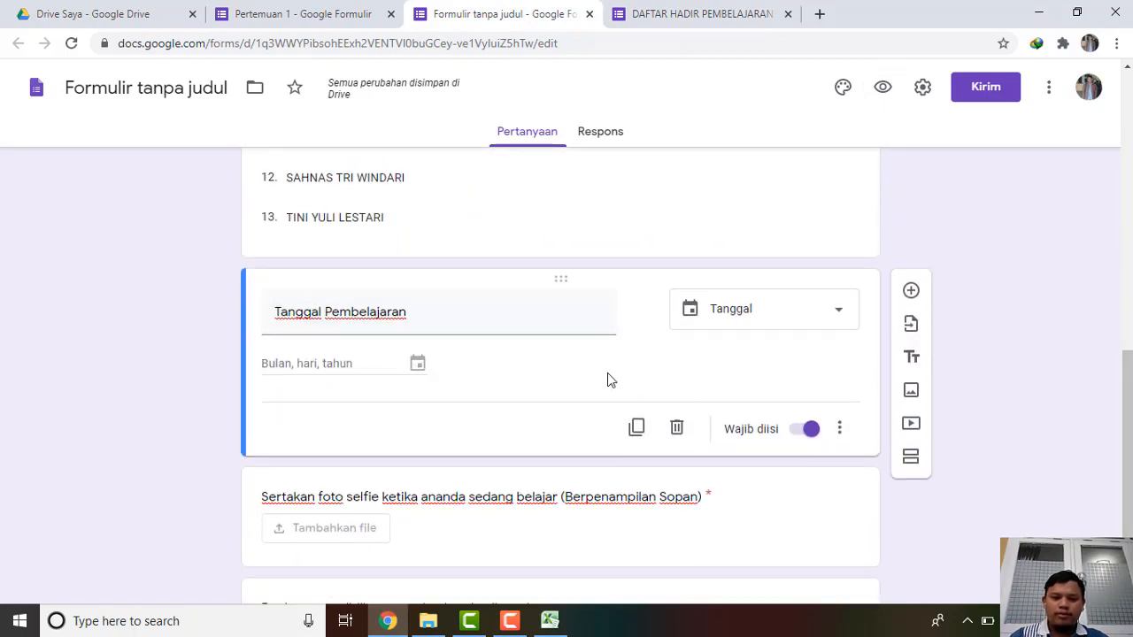
click(756, 327)
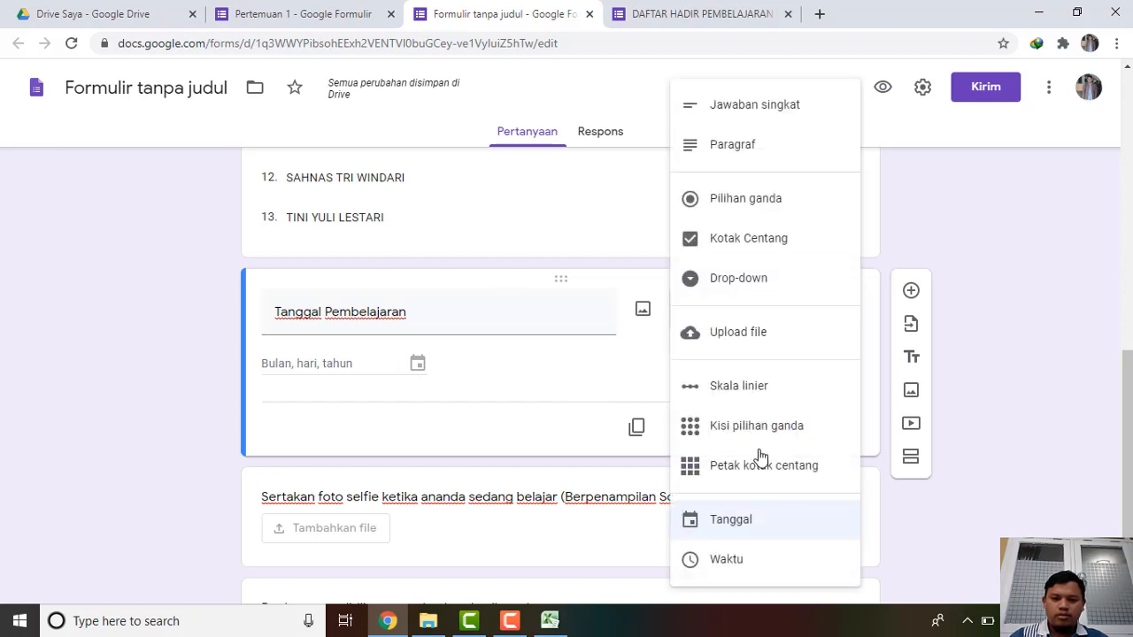
click(728, 526)
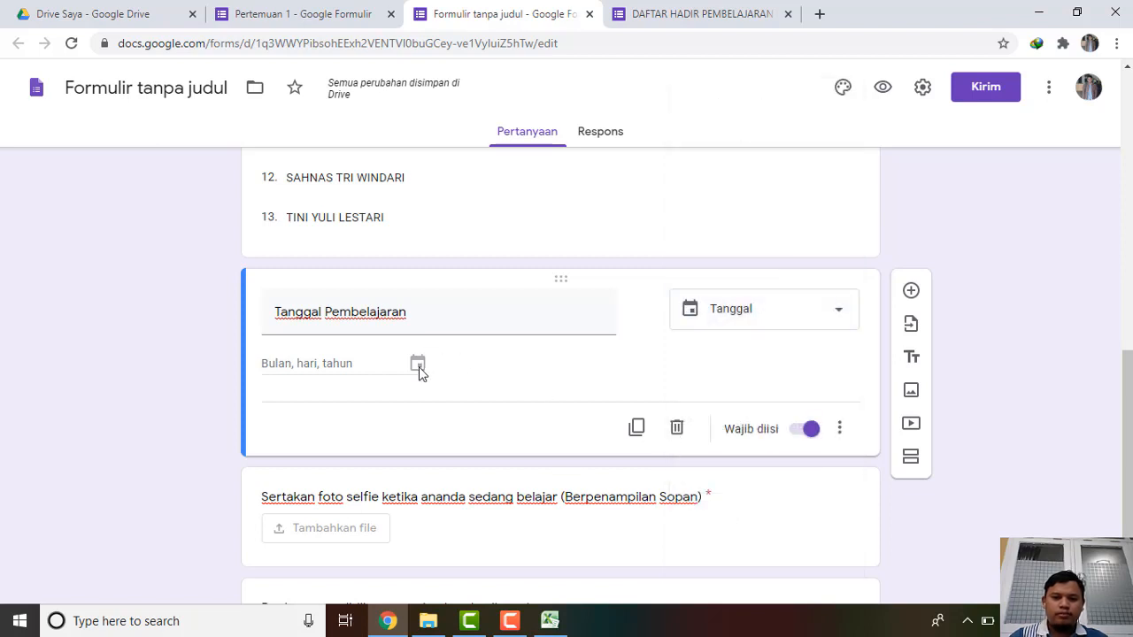
click(274, 373)
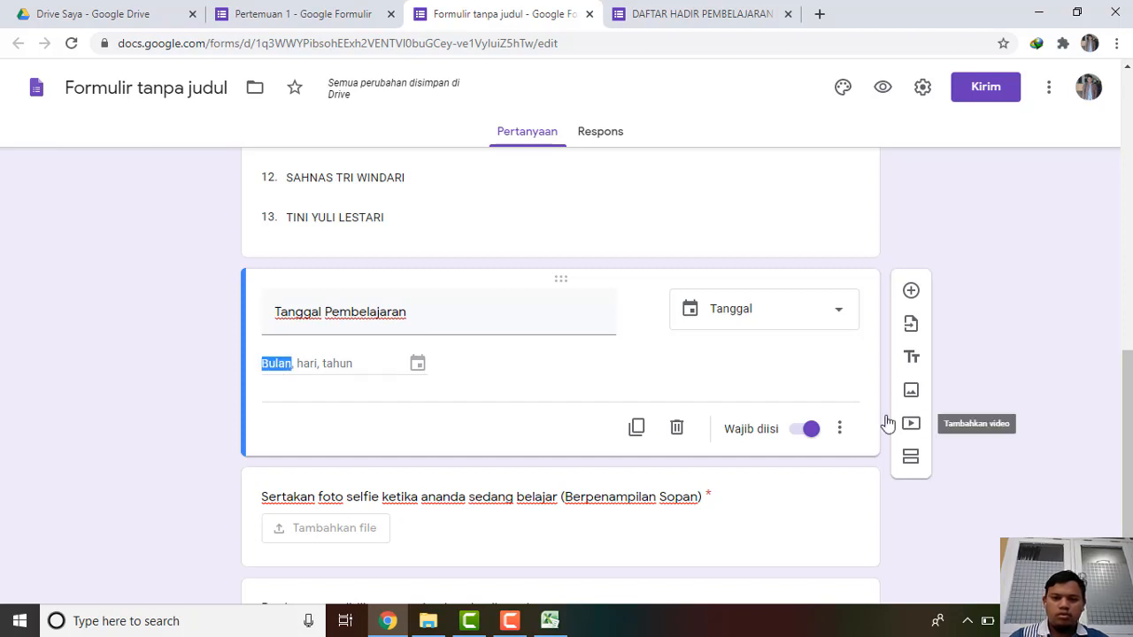
- Show the description field on the Tanggal Pembelajaran question and hide it again
click(840, 430)
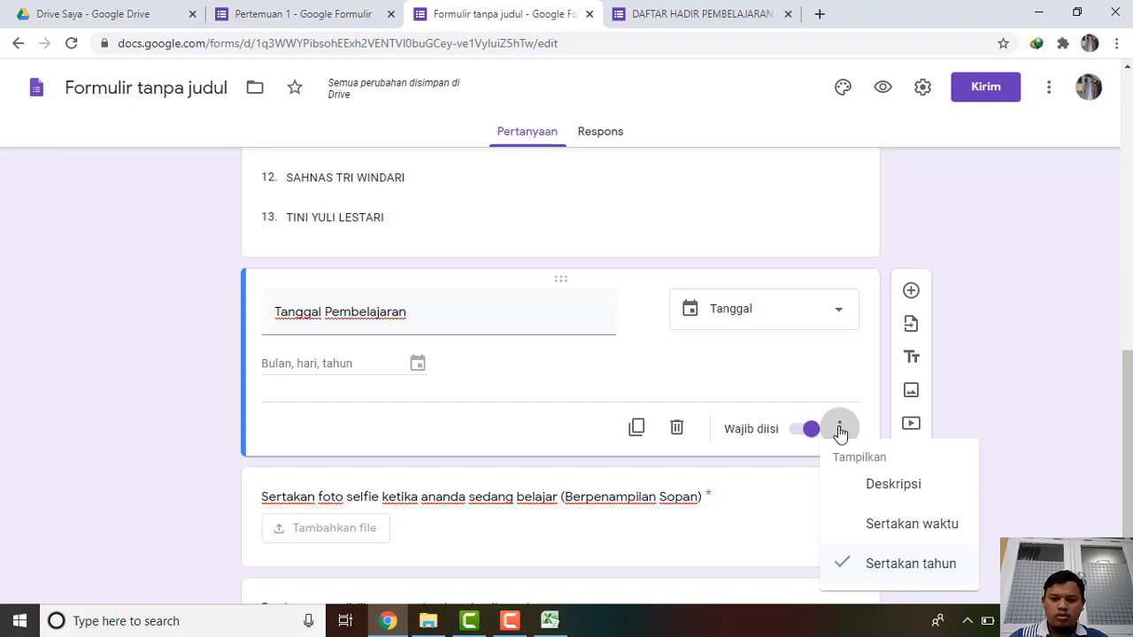
click(892, 484)
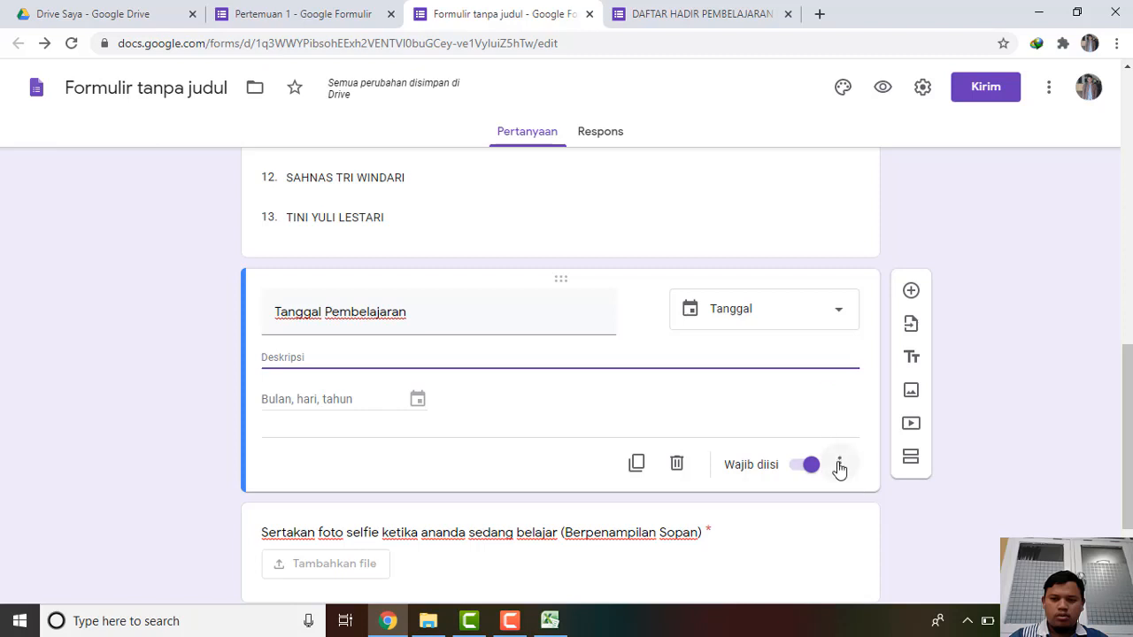
click(839, 465)
click(847, 487)
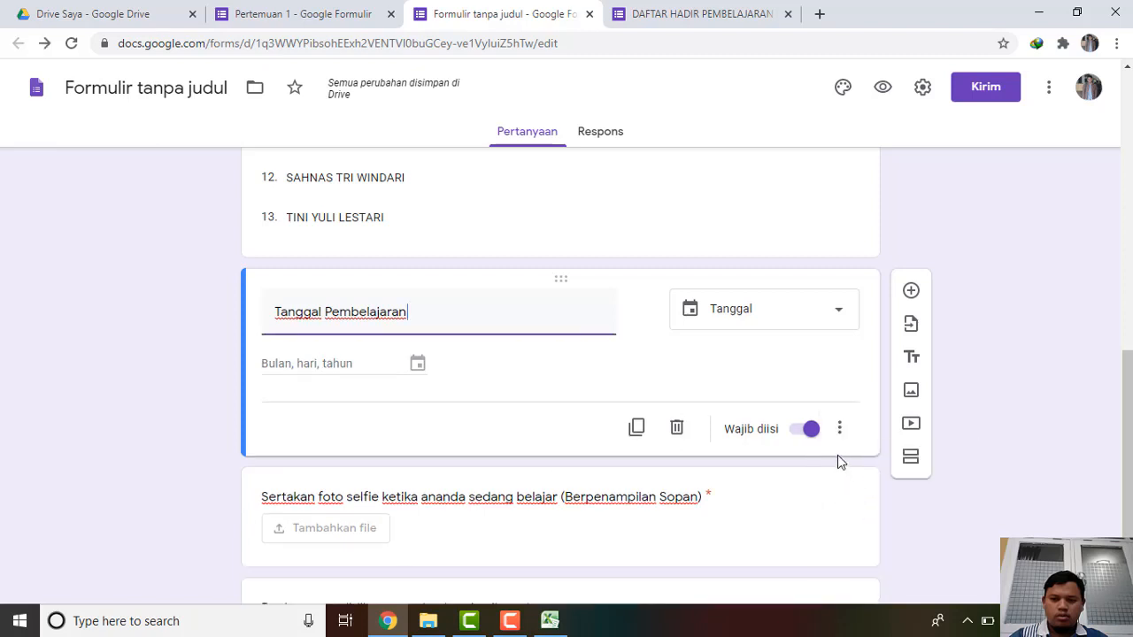
- Exclude the year from the Tanggal Pembelajaran date, and include it again with Sertakan tahun
click(839, 429)
click(848, 564)
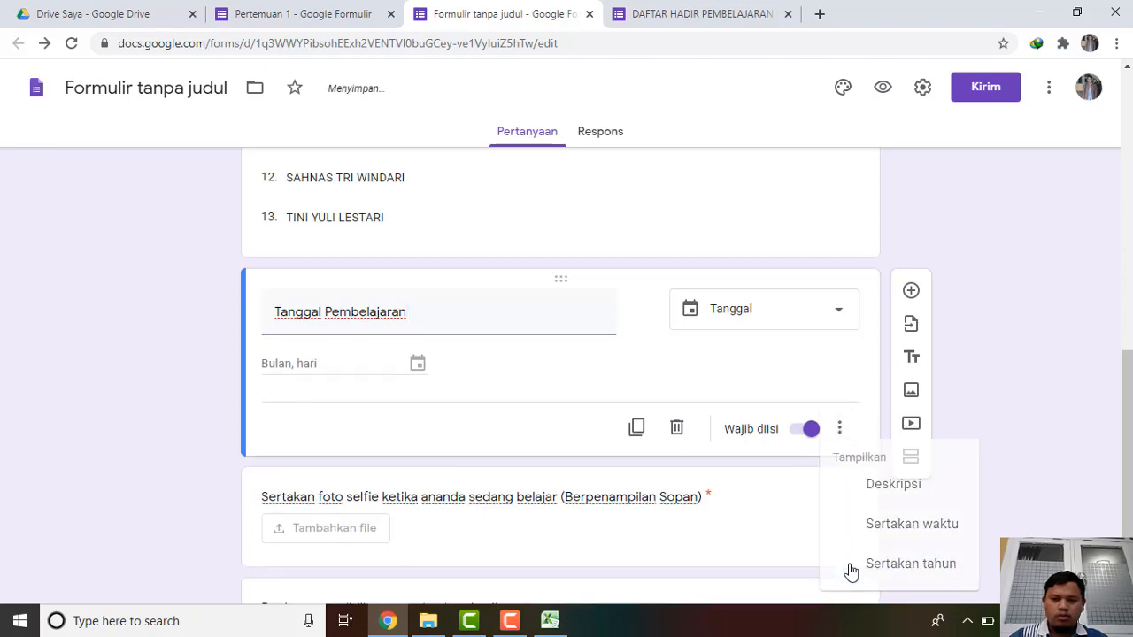
click(839, 429)
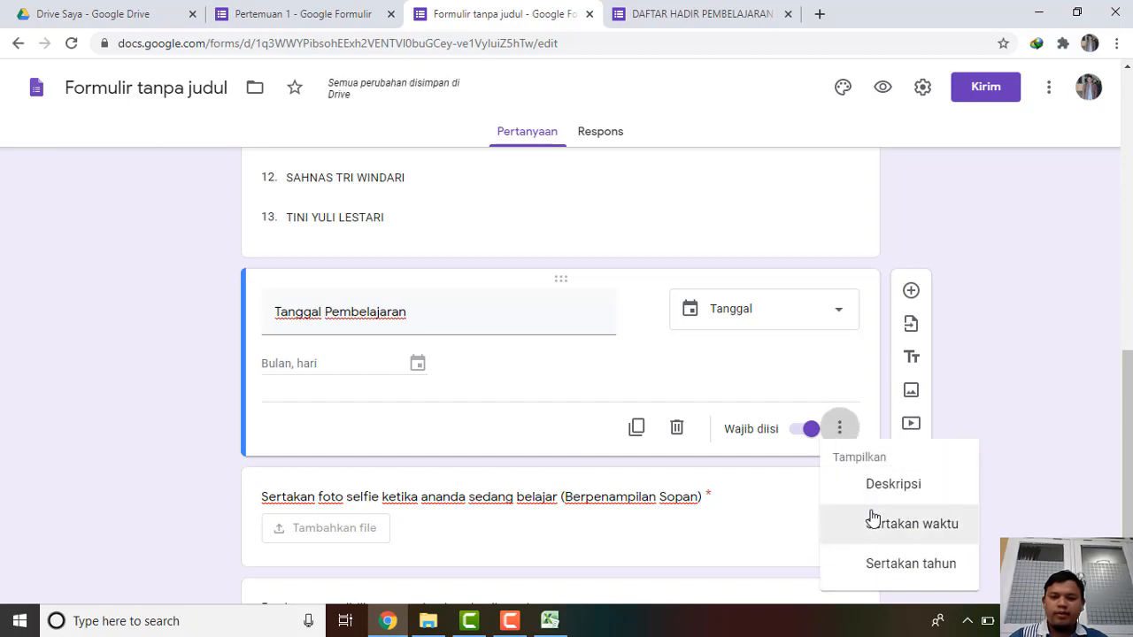
click(874, 564)
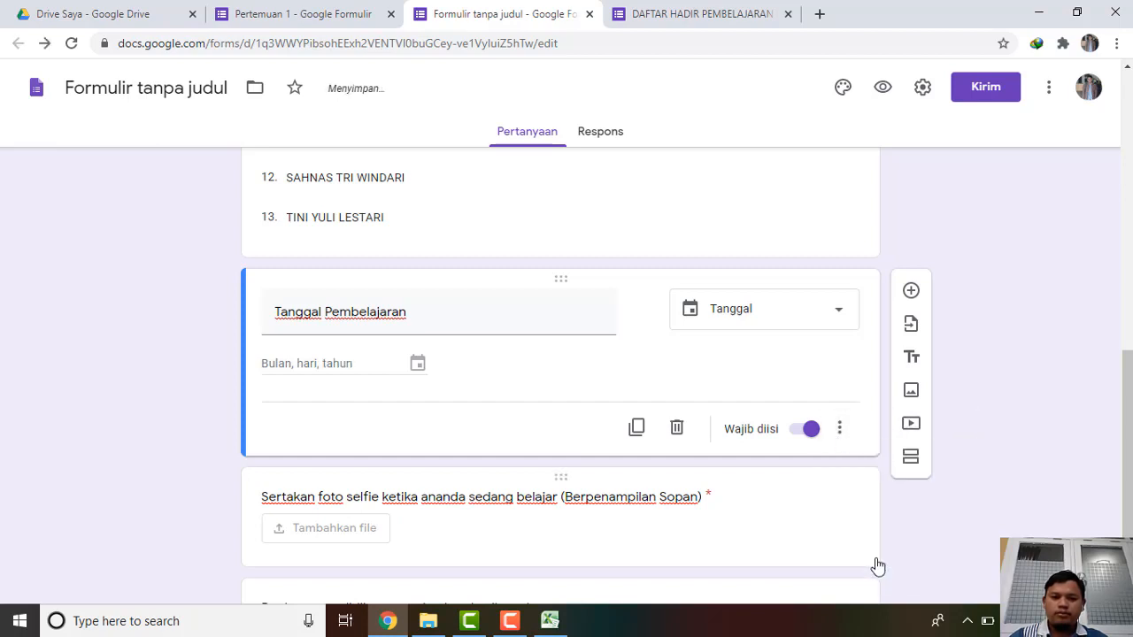
- Show the description field on the Tanggal Pembelajaran question
click(840, 432)
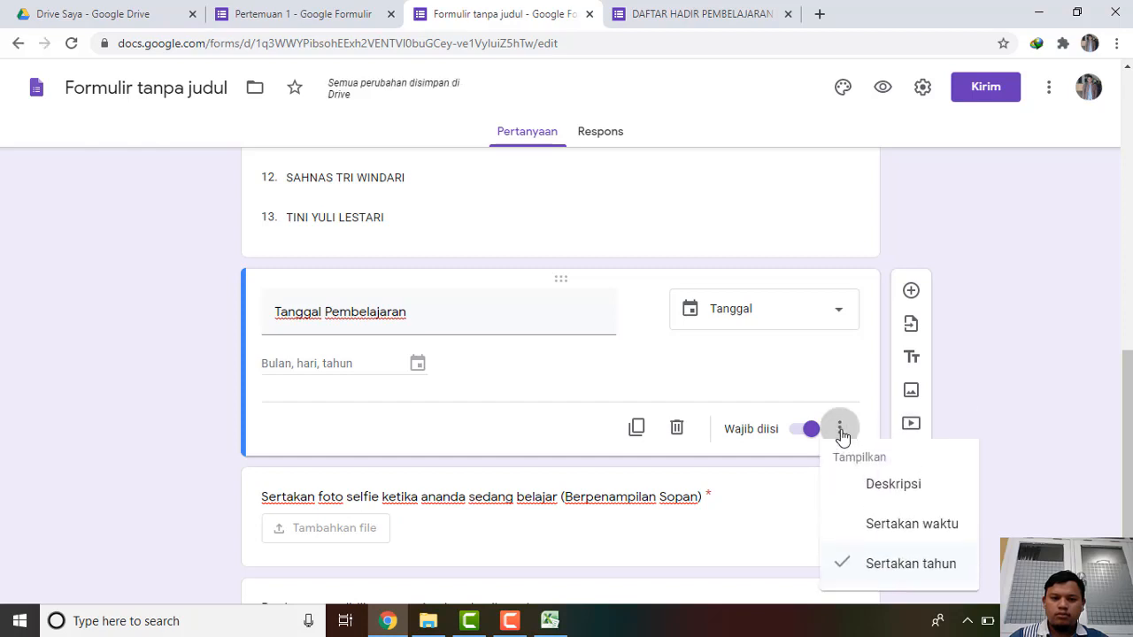
click(874, 490)
click(277, 402)
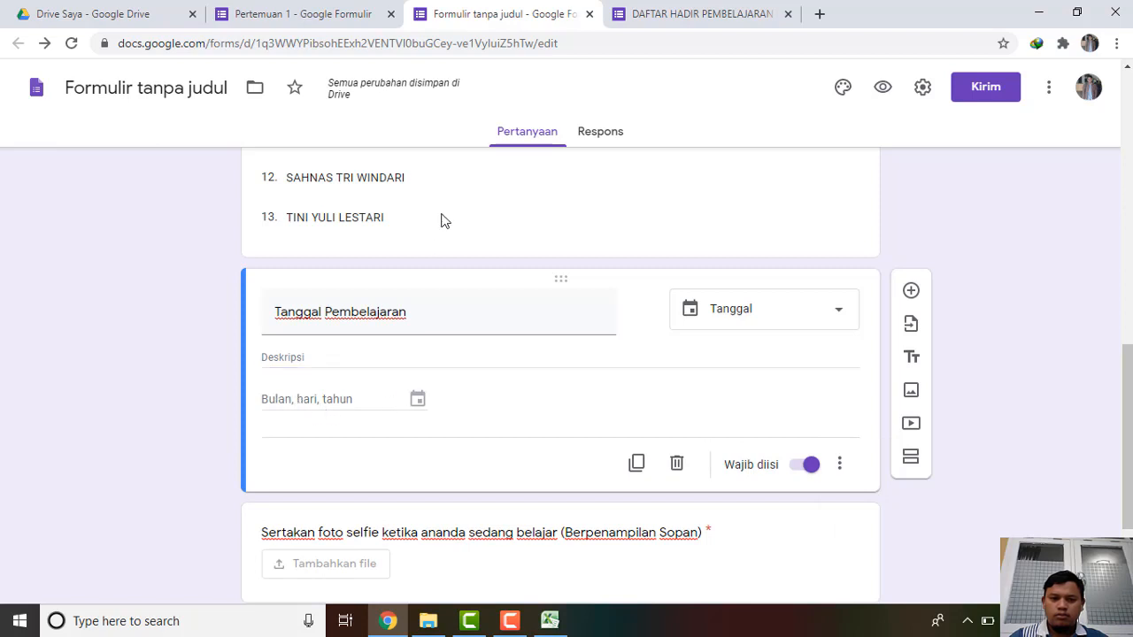
- Test the month and day order of the lesson date field in the form preview, entering month 07 and then 02/03
click(739, 18)
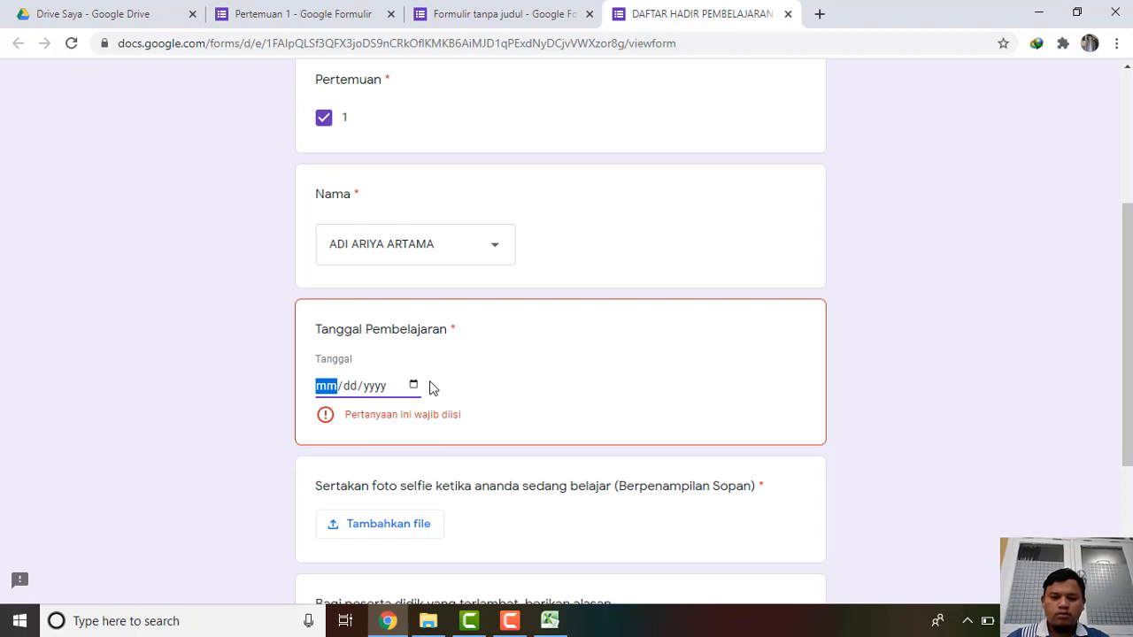
text(07/dd/yyyy)
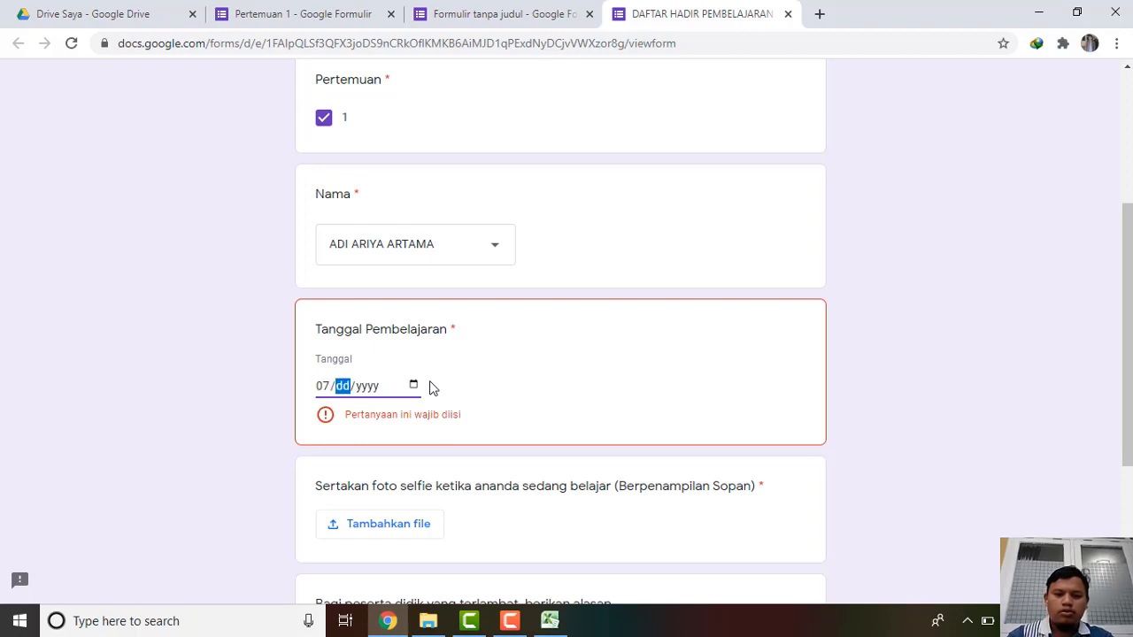
key(Left)
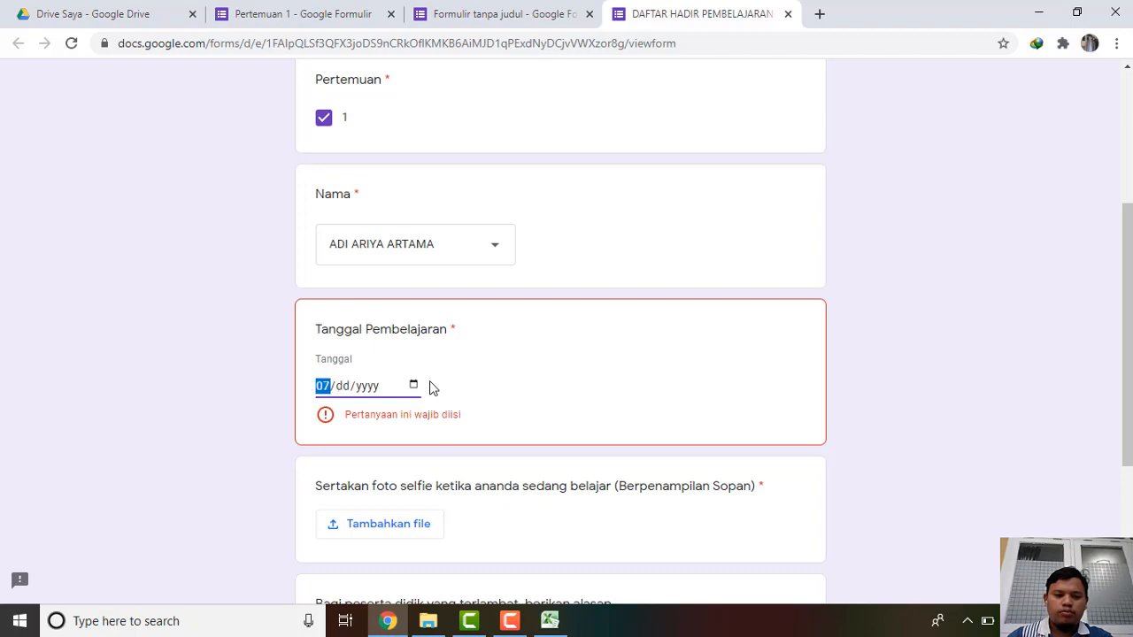
text(023)
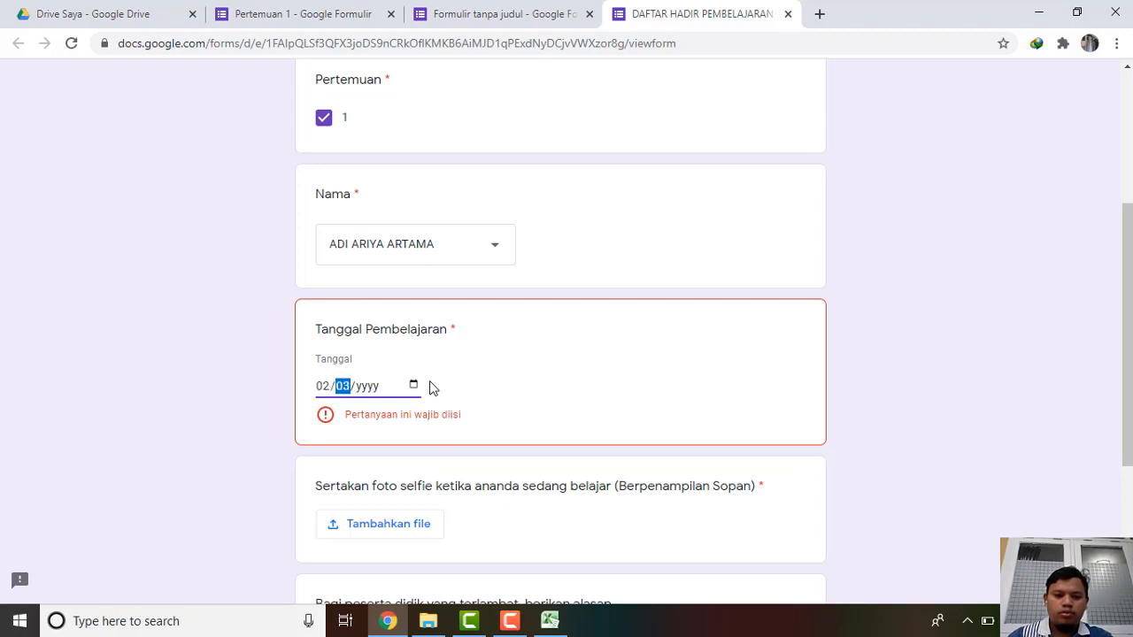
key(Left)
key(Right)
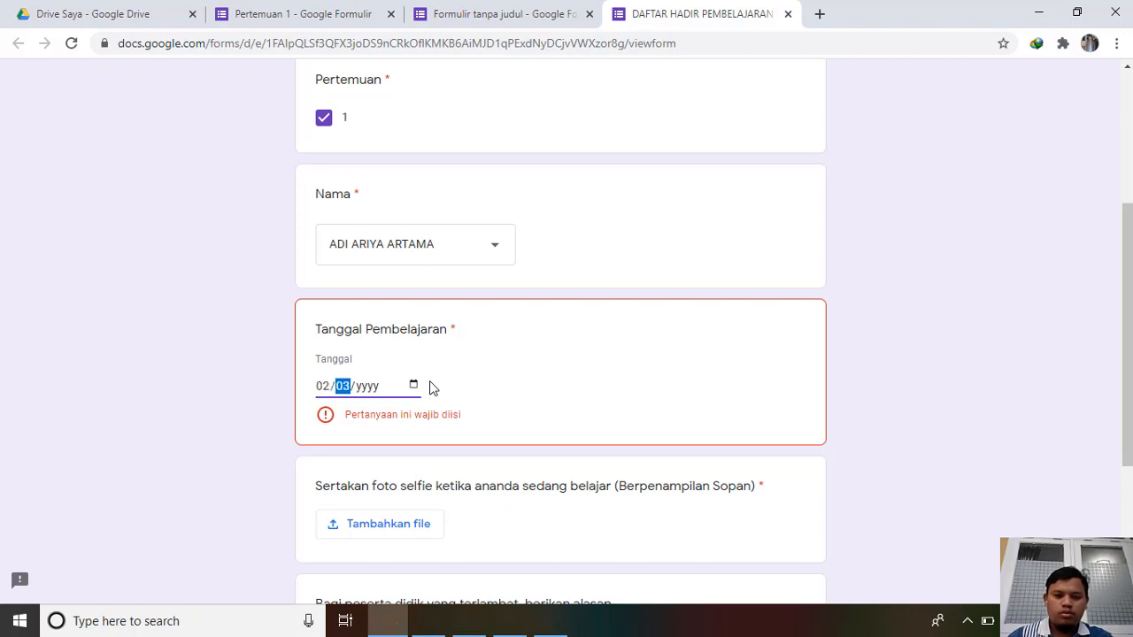
key(Left)
key(Right)
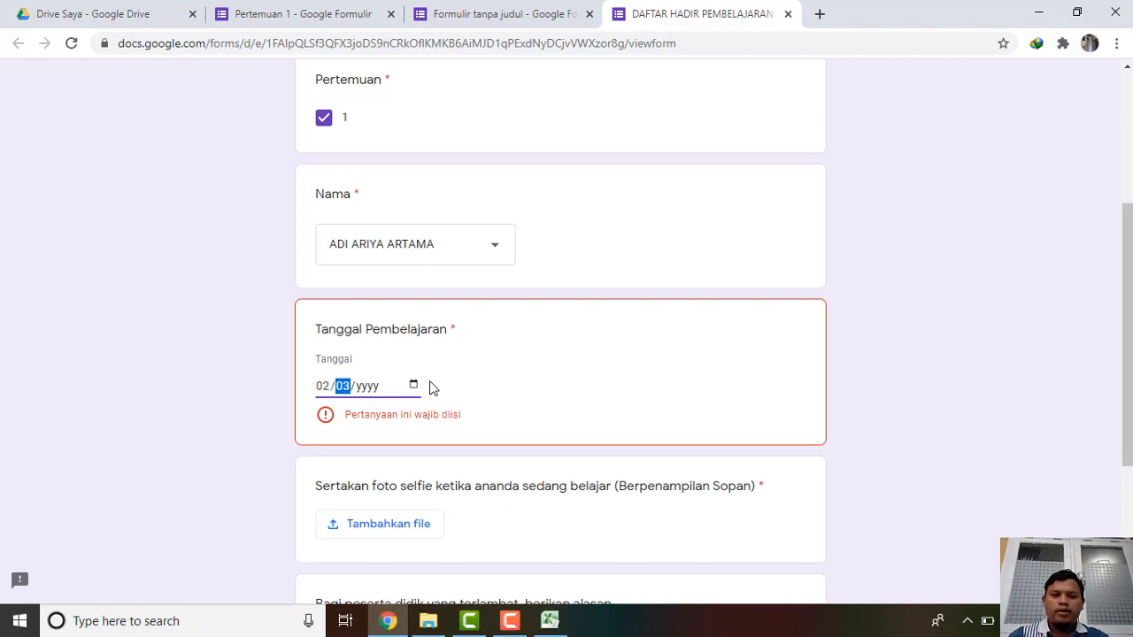
- Return to the form editor and begin the Tanggal Pembelajaran description with "Contoh : 07 Juli 2020 ditulis"
click(527, 13)
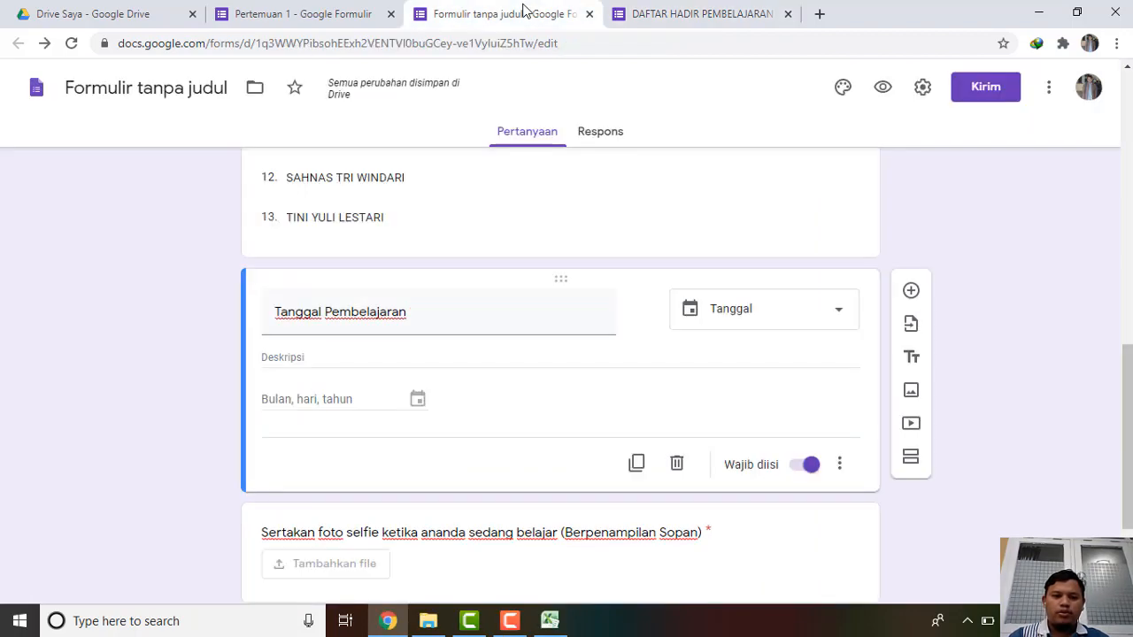
click(299, 357)
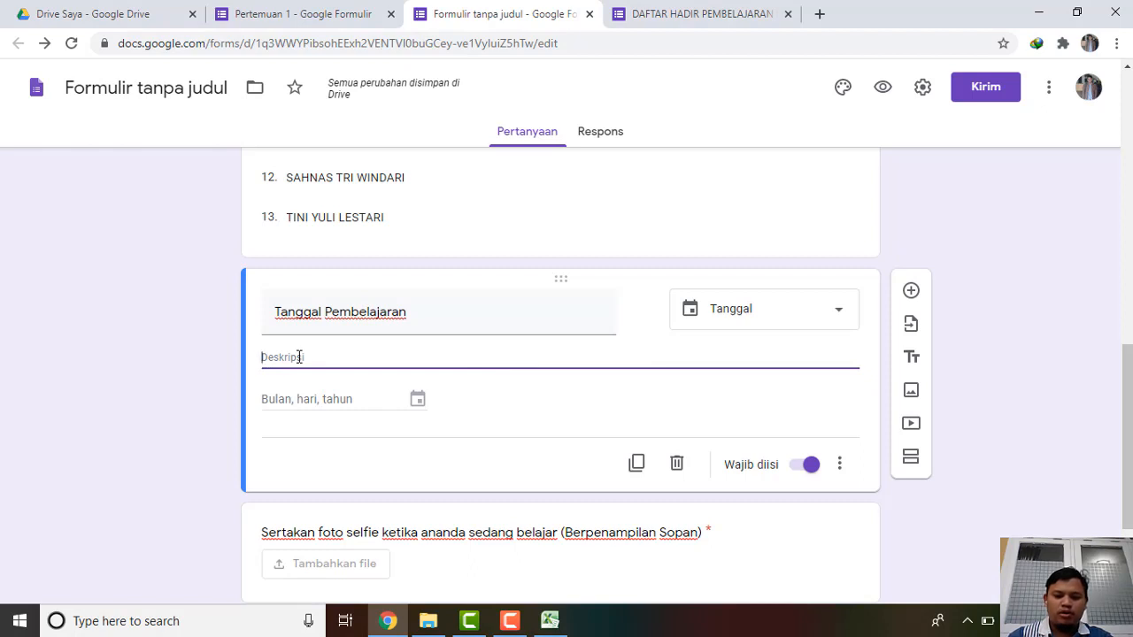
text(Conto)
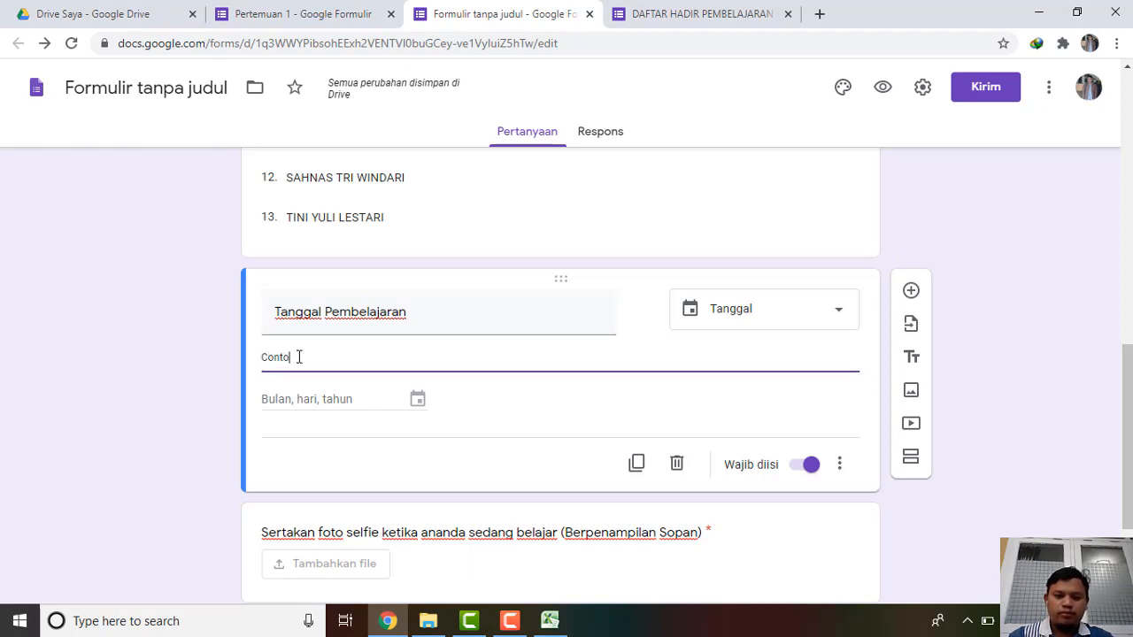
text(h :)
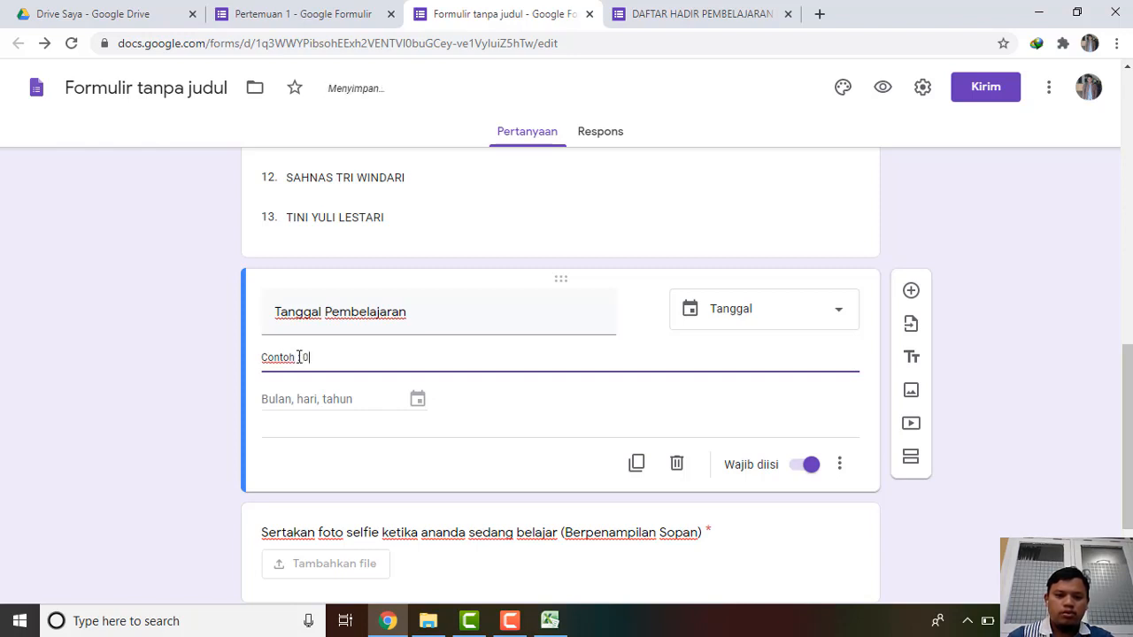
text(07 Juli )
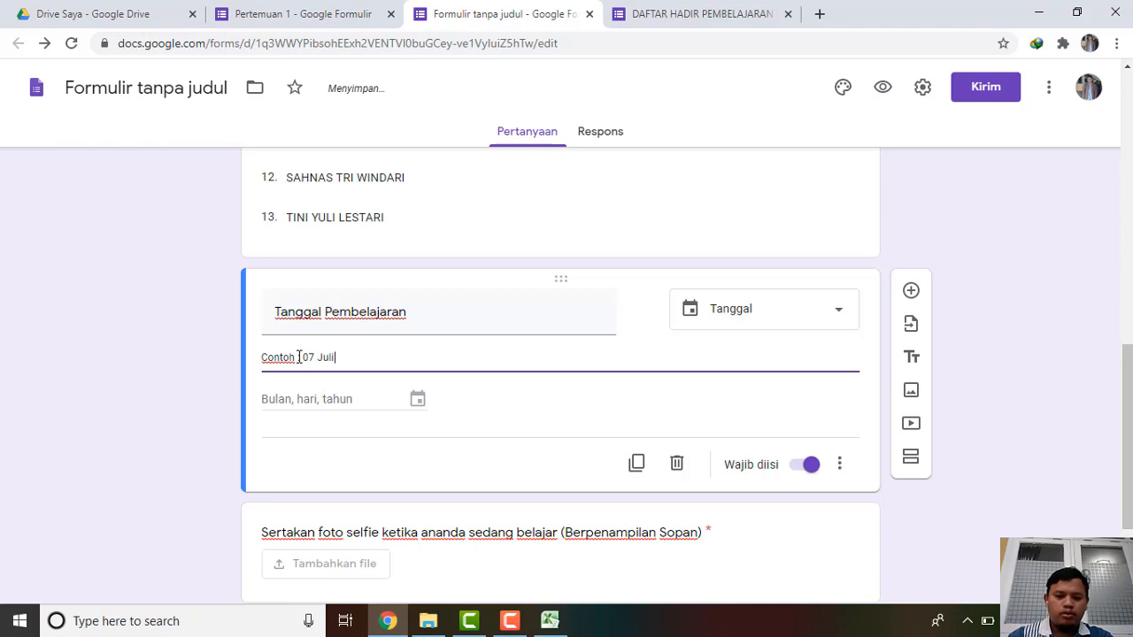
text(2020 )
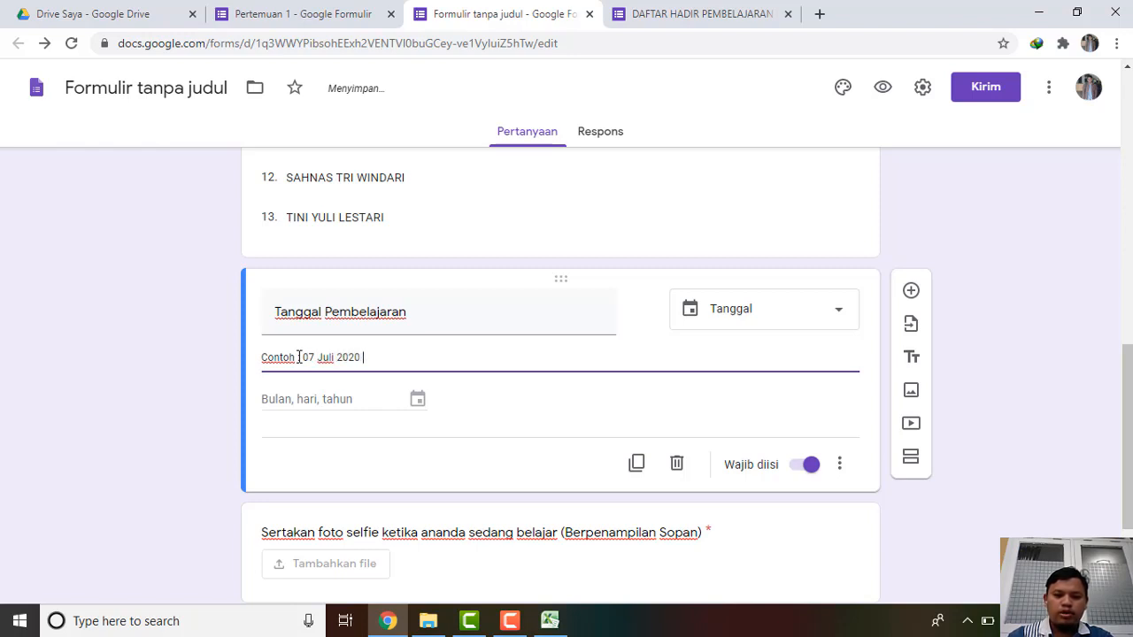
text(ditulis)
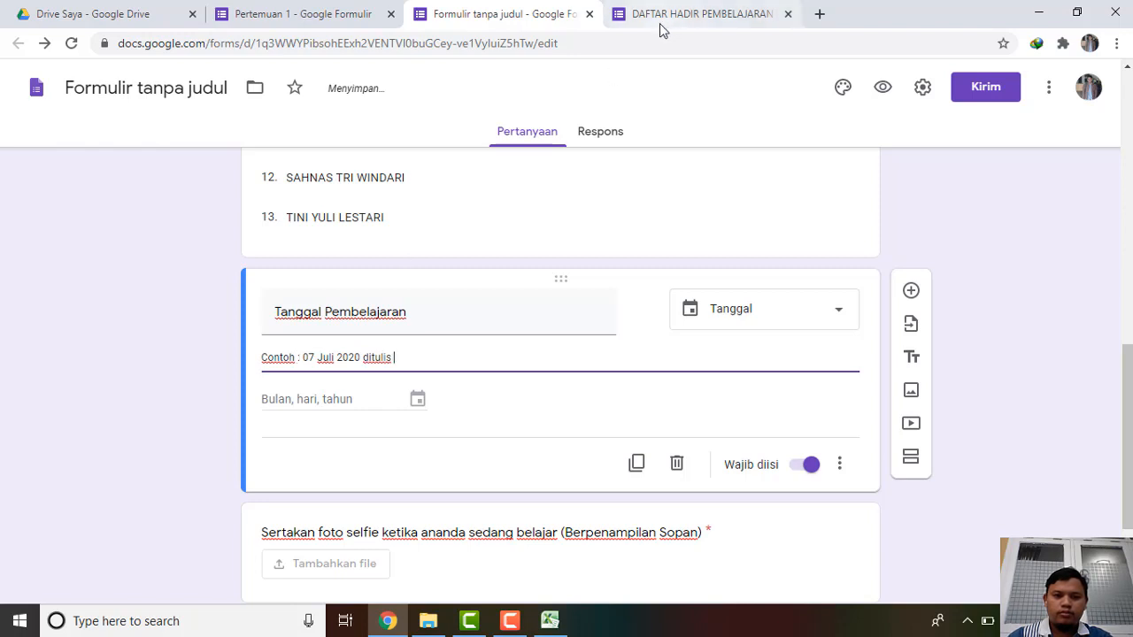
- Change the example day in the description to 15 and complete the text with "07/15/2020"
click(685, 15)
click(513, 13)
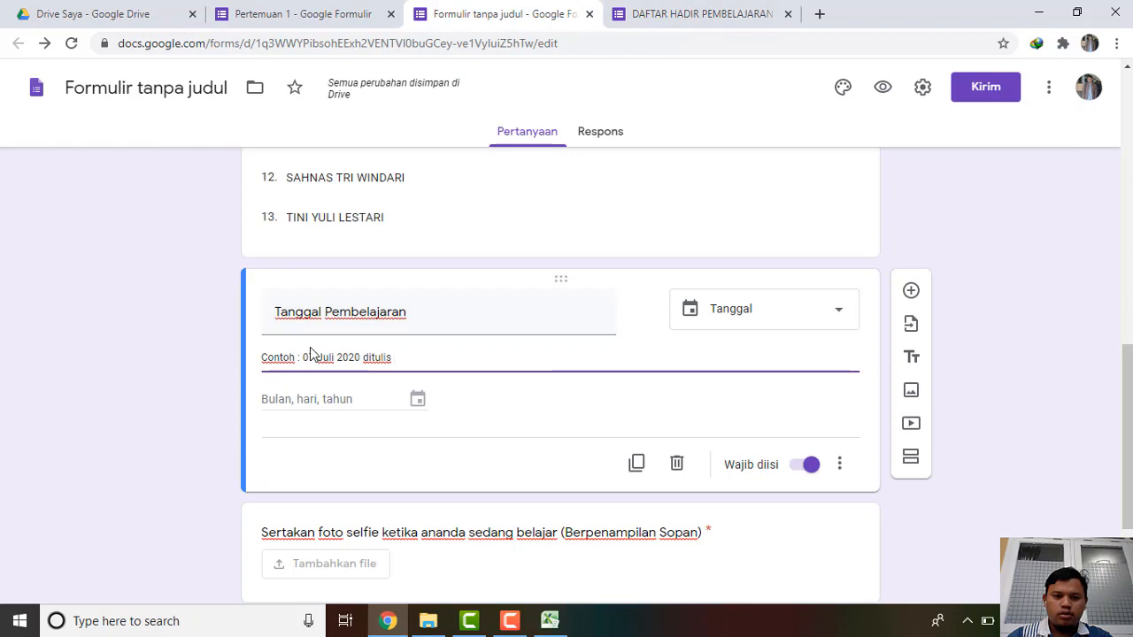
key(BackSpace)
key(BackSpace)
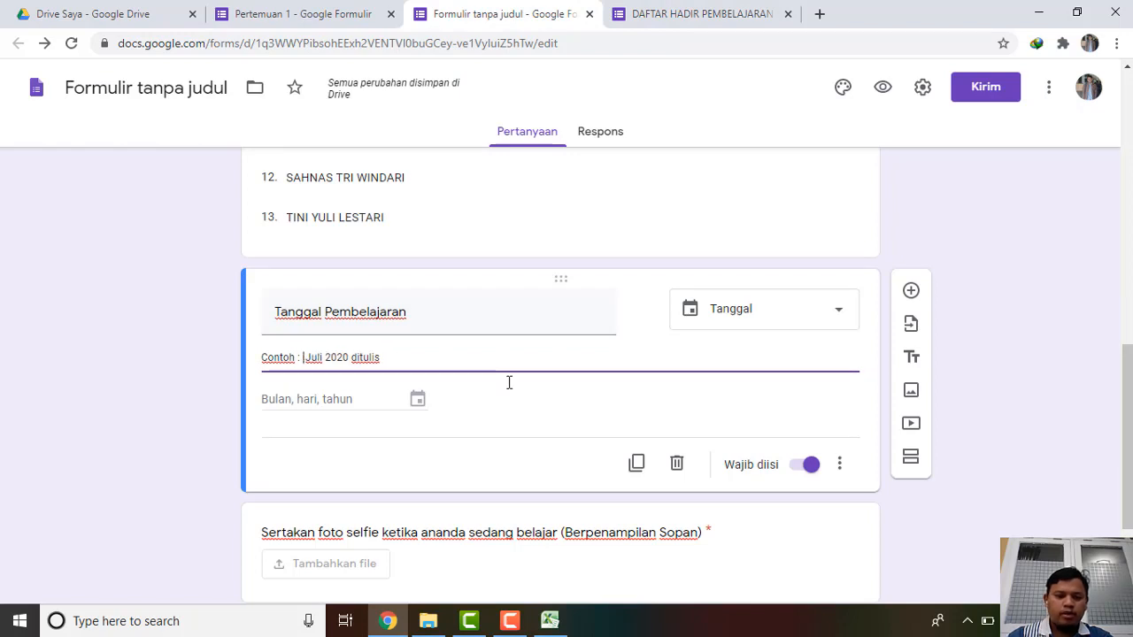
text(15)
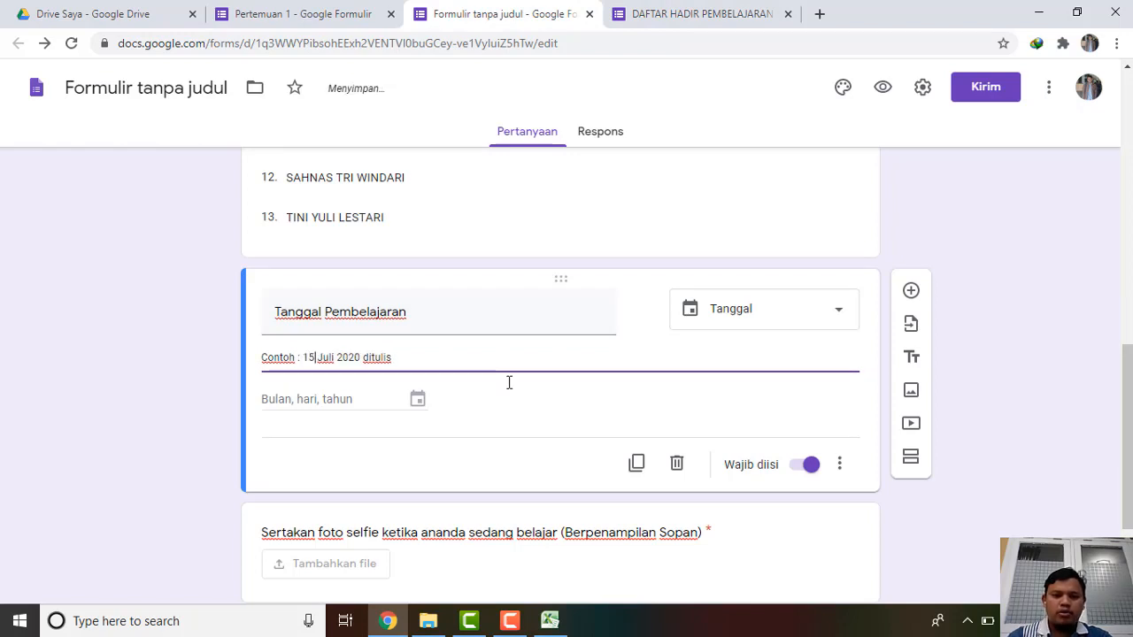
click(415, 360)
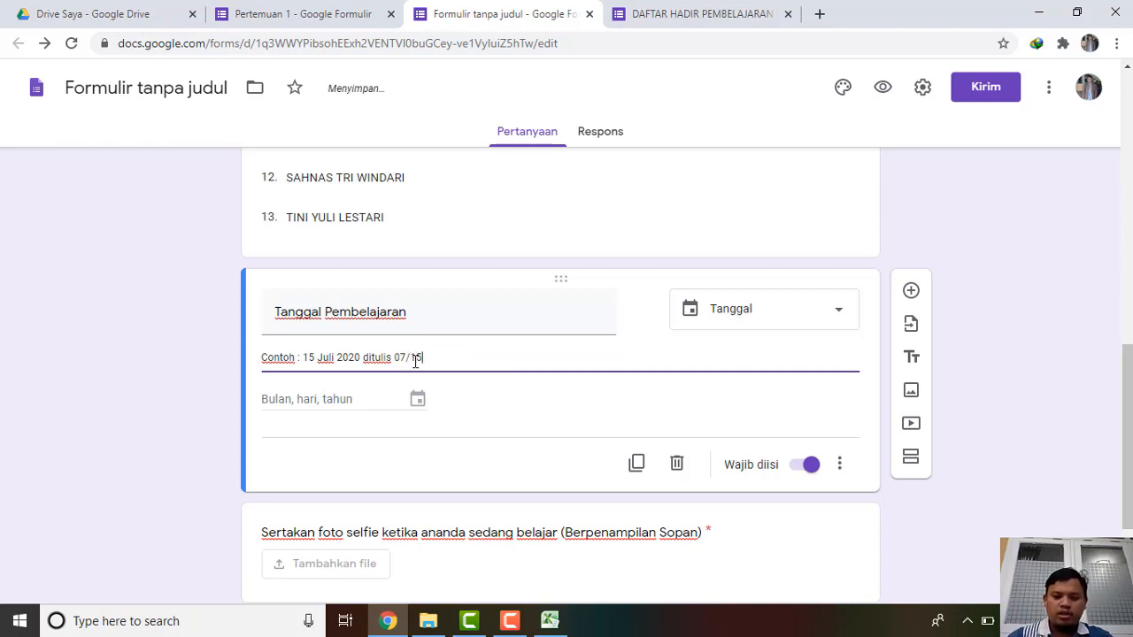
text(07/15/2020)
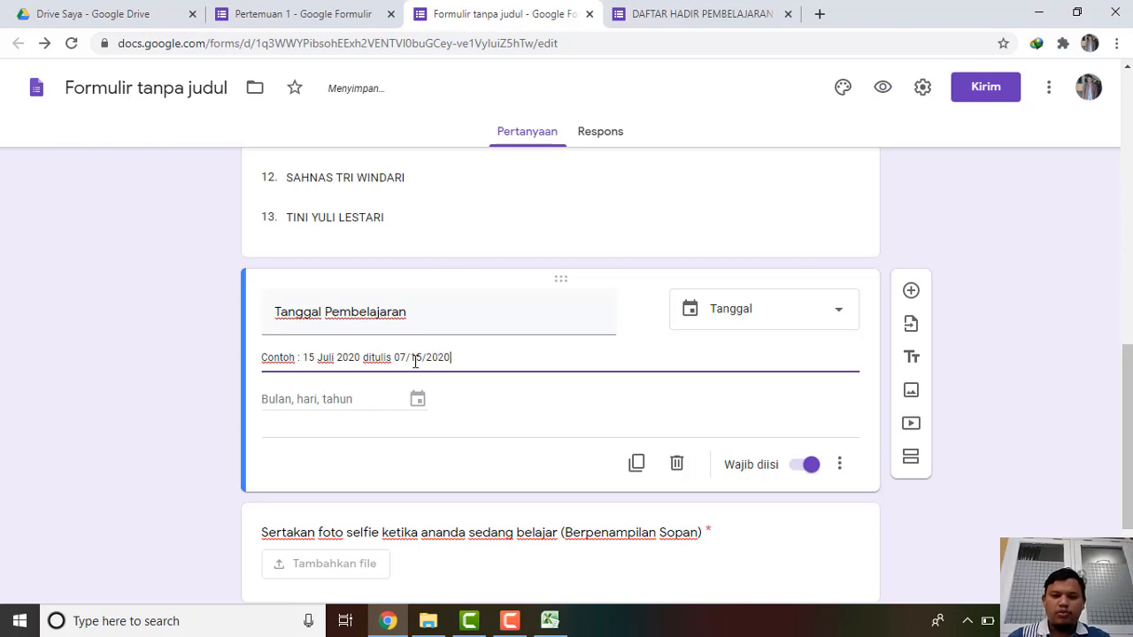
click(495, 412)
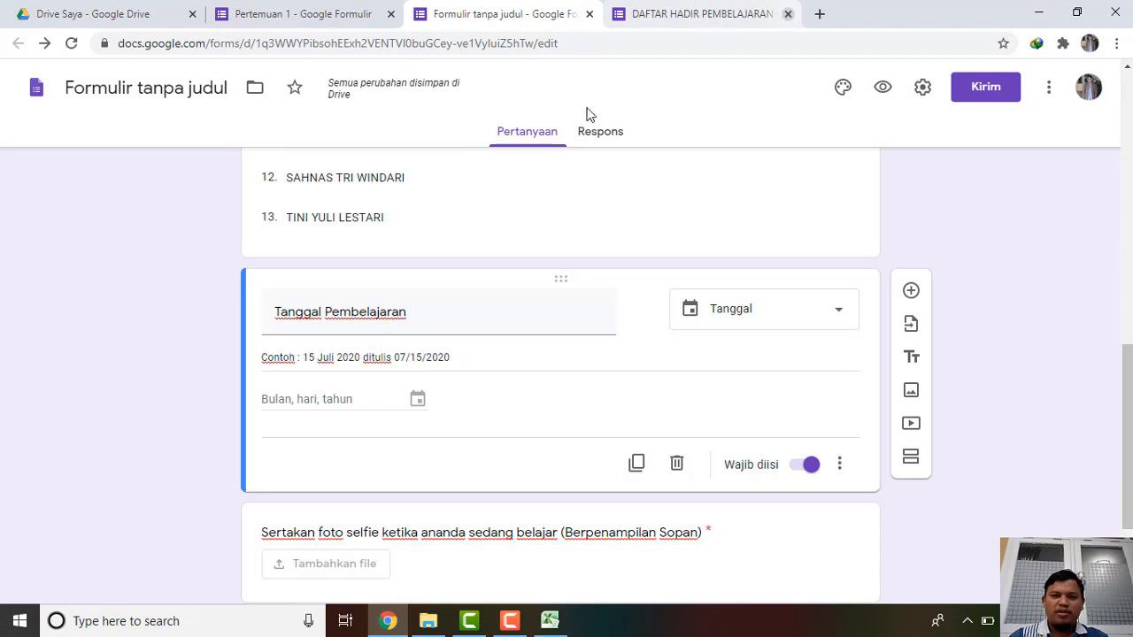
- Close the outdated form preview, discarding its answers, and open a fresh preview
click(640, 7)
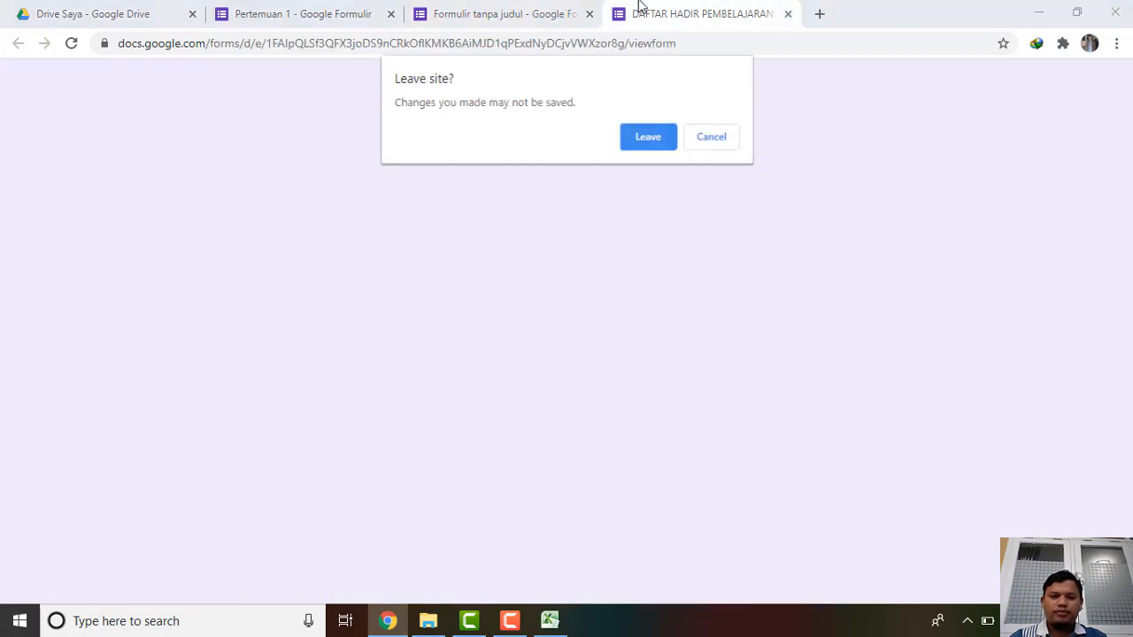
click(647, 139)
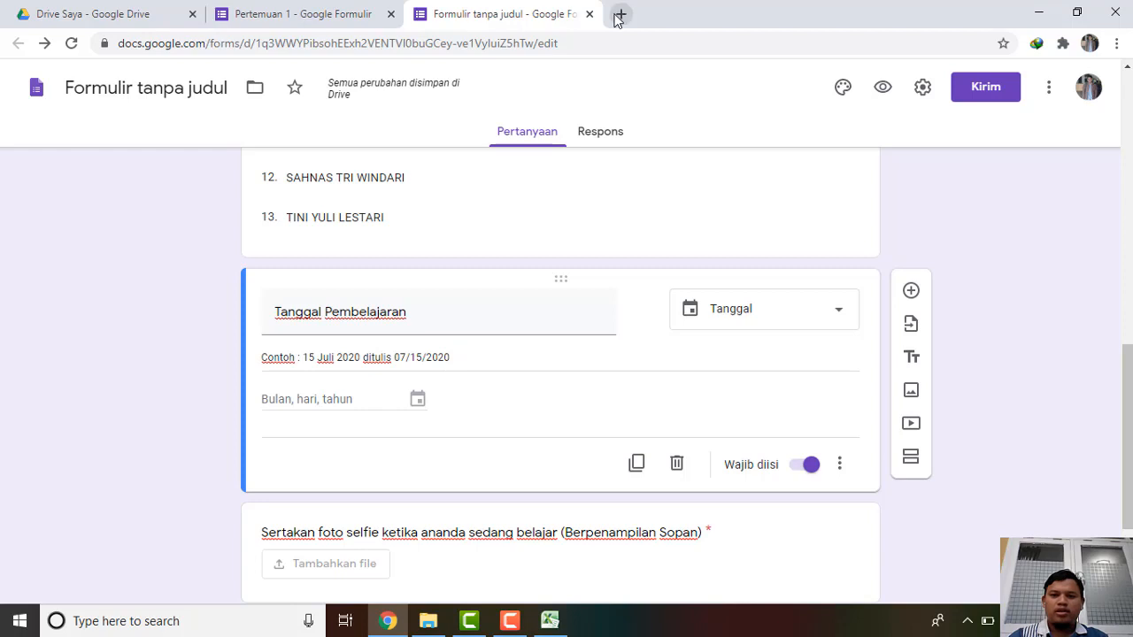
click(883, 88)
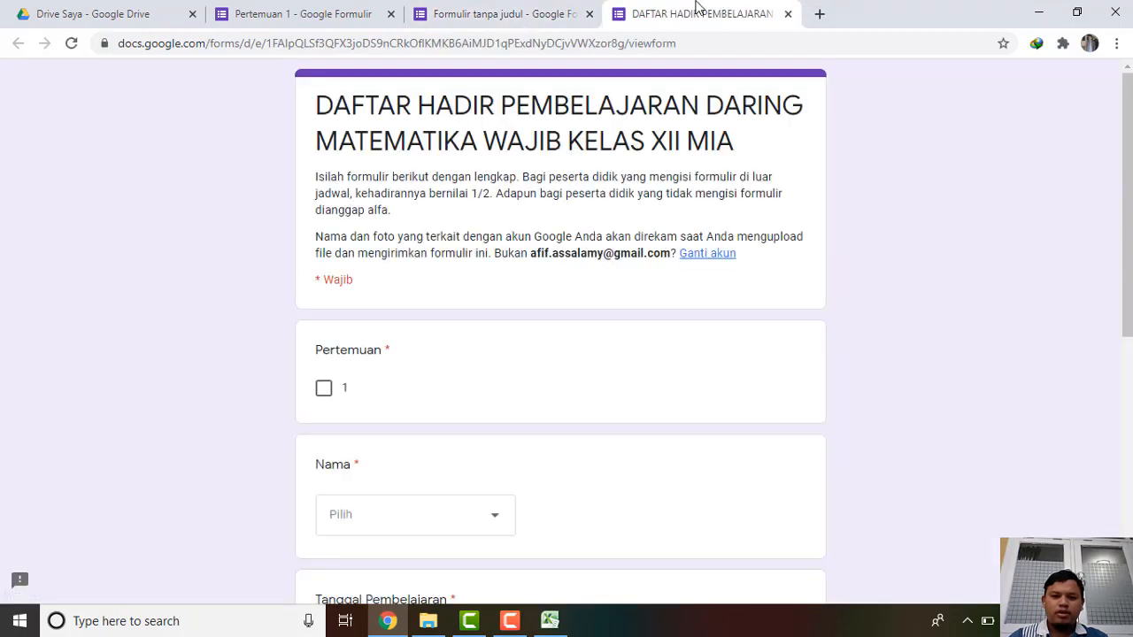
- Tick meeting 1, choose the first student's name and examine the Tanggal Pembelajaran question with its example
click(323, 388)
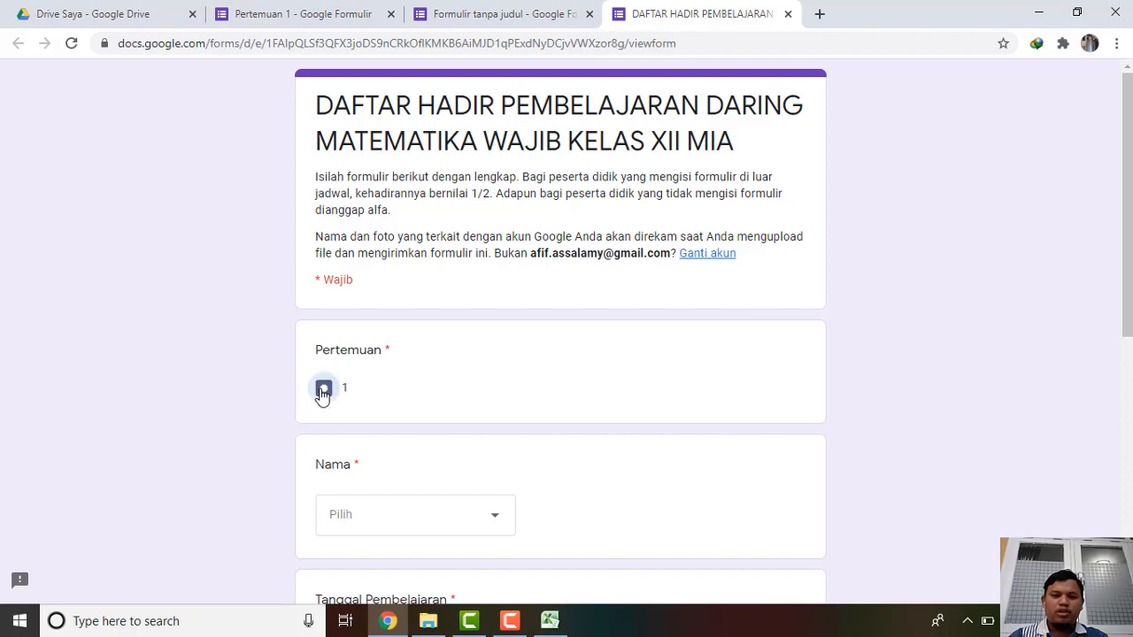
click(497, 517)
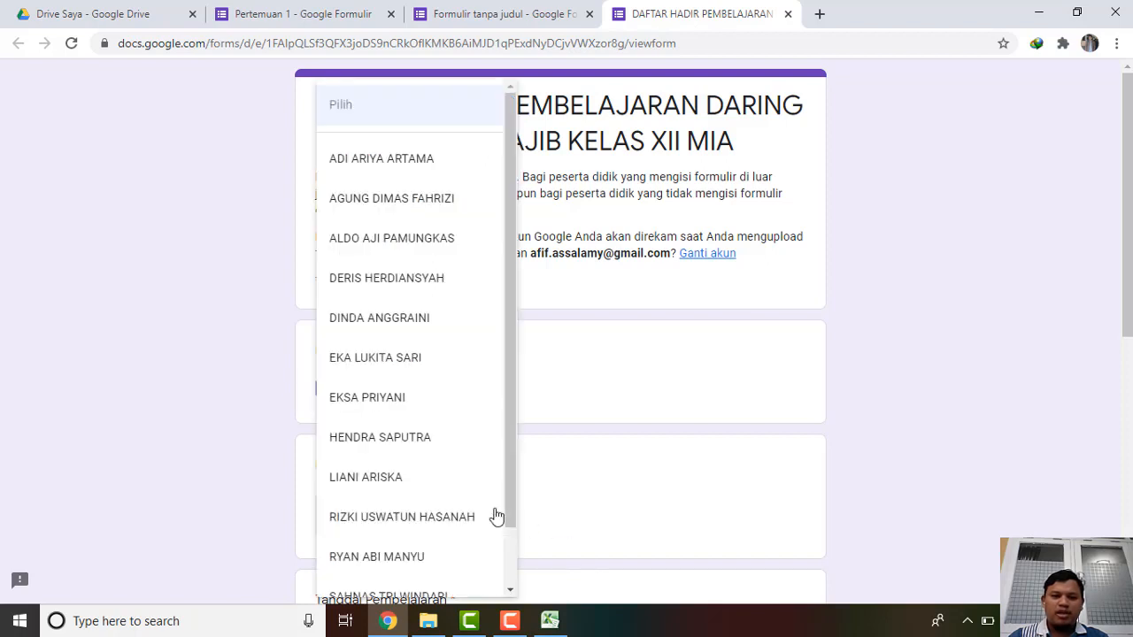
click(395, 164)
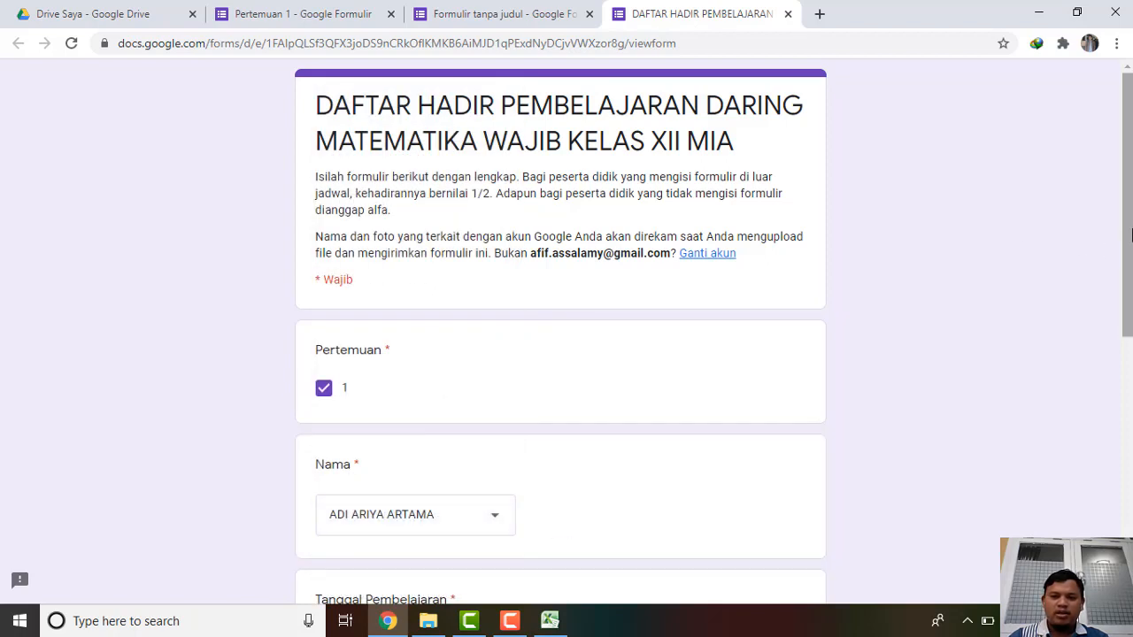
drag(1129, 235, 1131, 411)
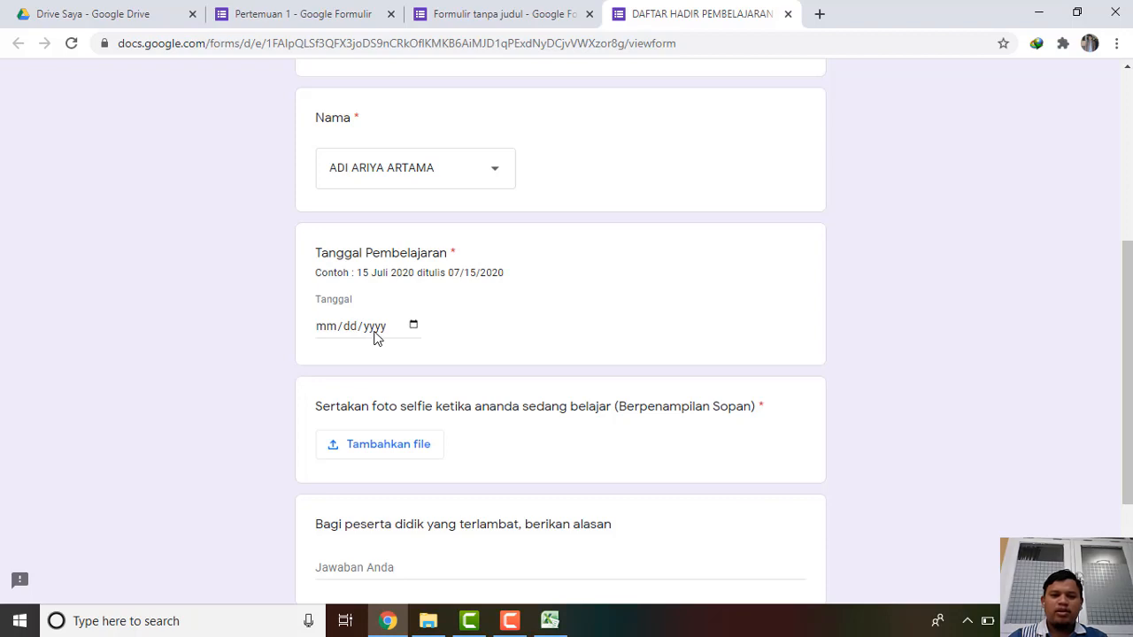
- Check the selfie upload dialog and the lateness-reason question, then close the preview and discard its answers
click(387, 450)
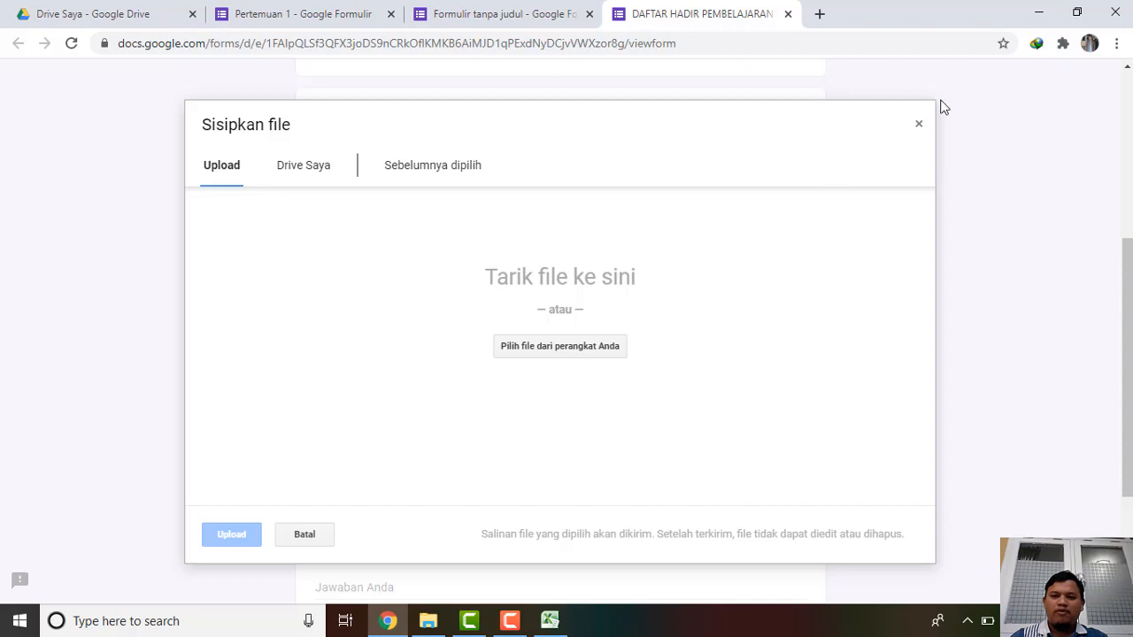
click(918, 125)
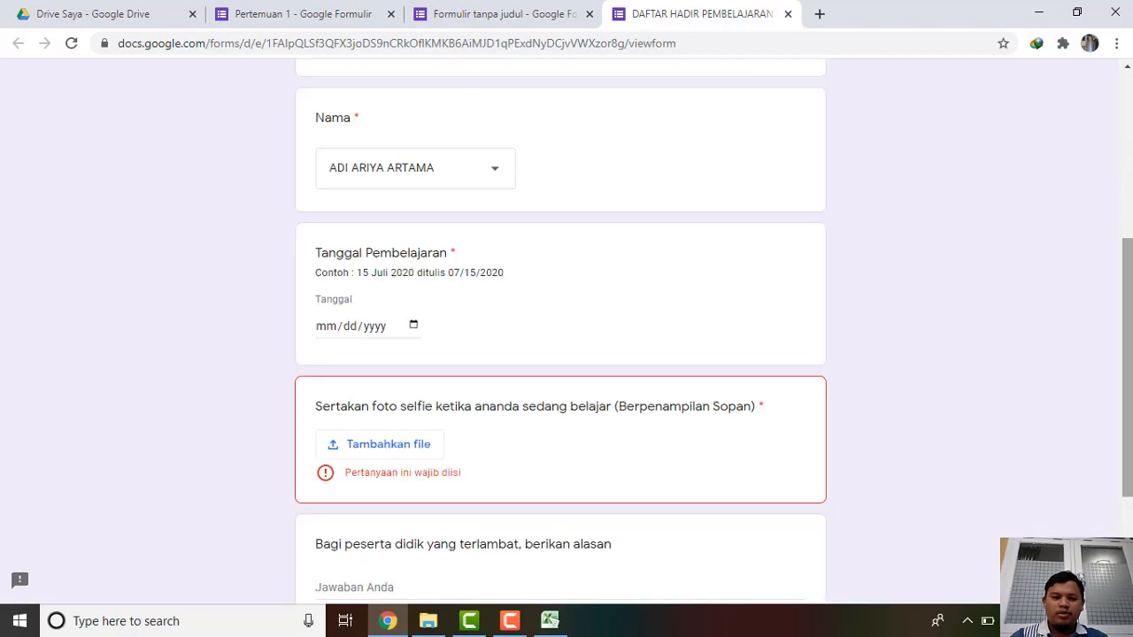
scroll(559, 354, down, 3)
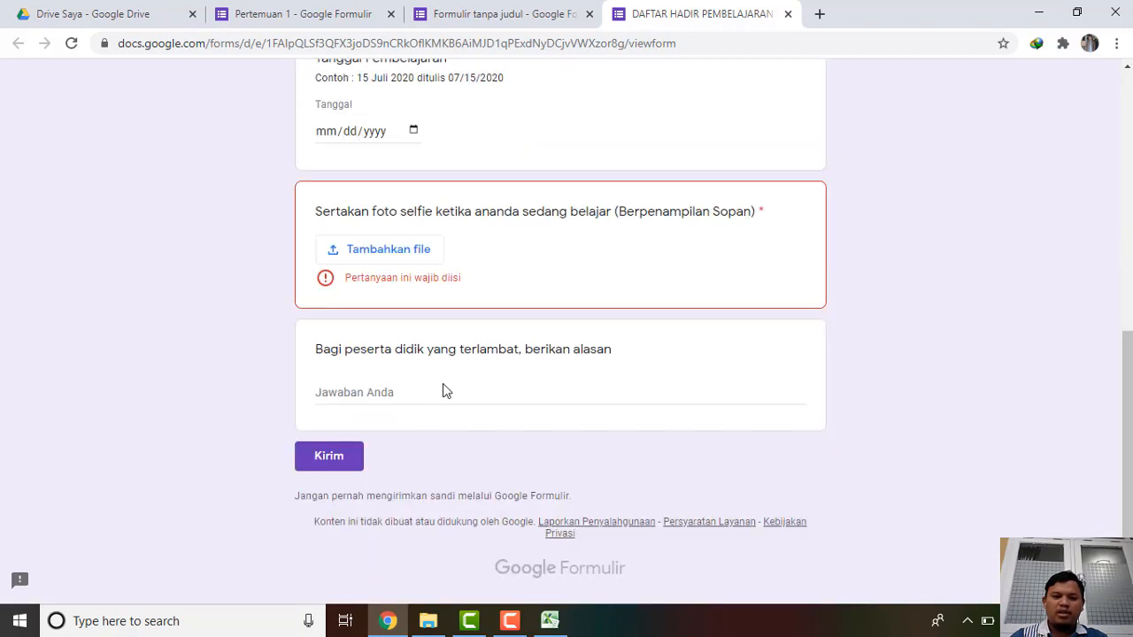
click(787, 17)
click(665, 137)
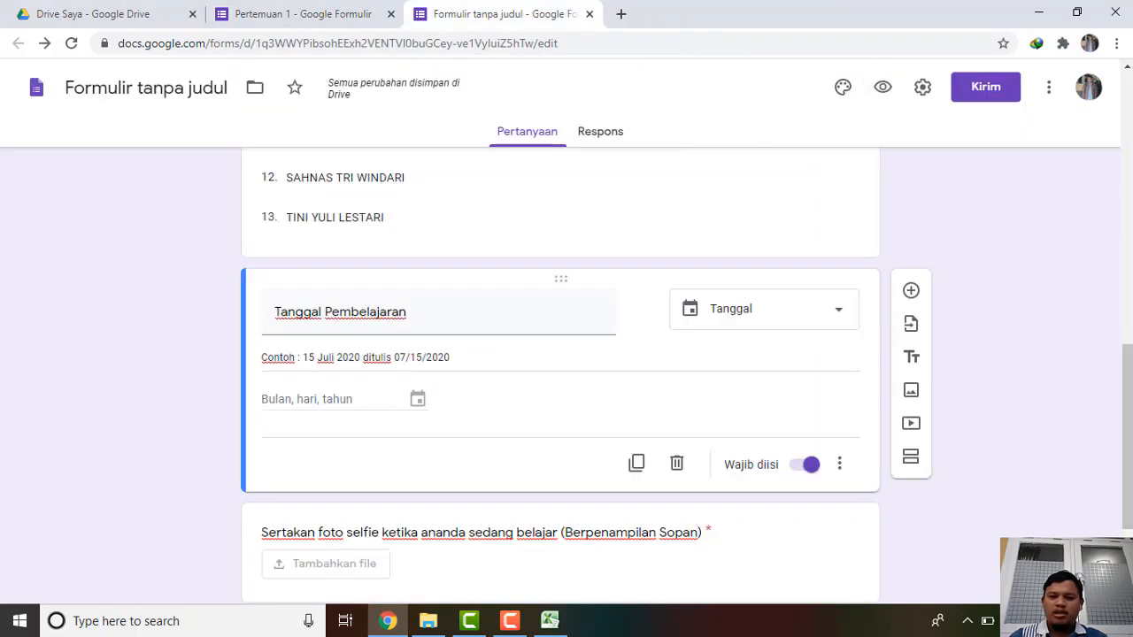
- Open the form's settings and enable the limit of 1 response per respondent (Batasi ke 1 tanggapan)
right_click(1128, 85)
key(Escape)
click(1131, 201)
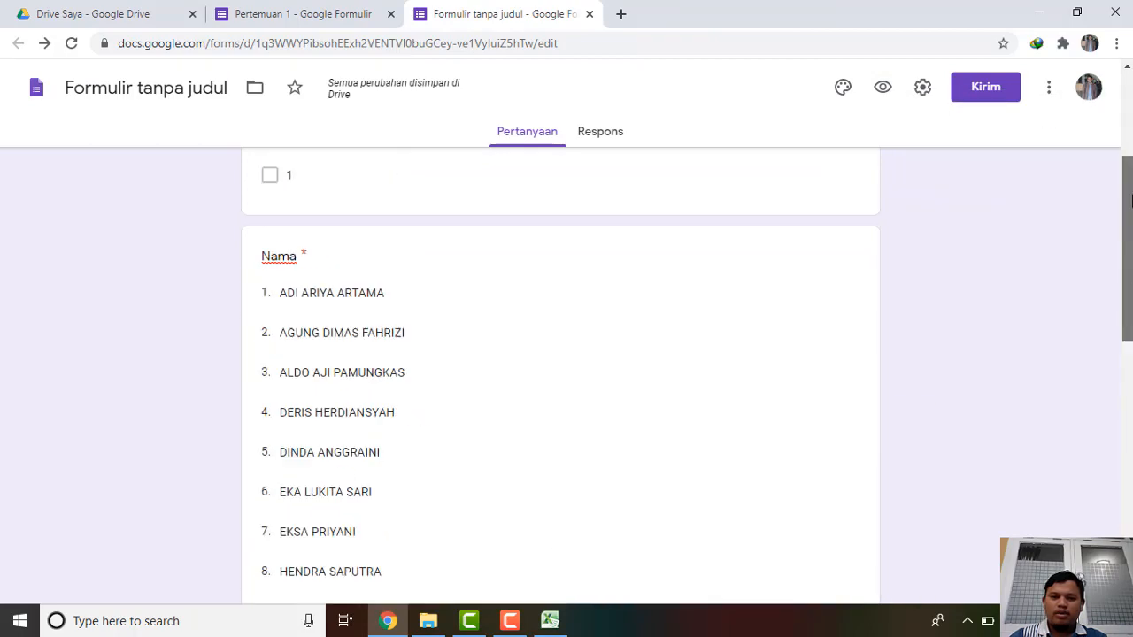
scroll(1131, 200, up, 3)
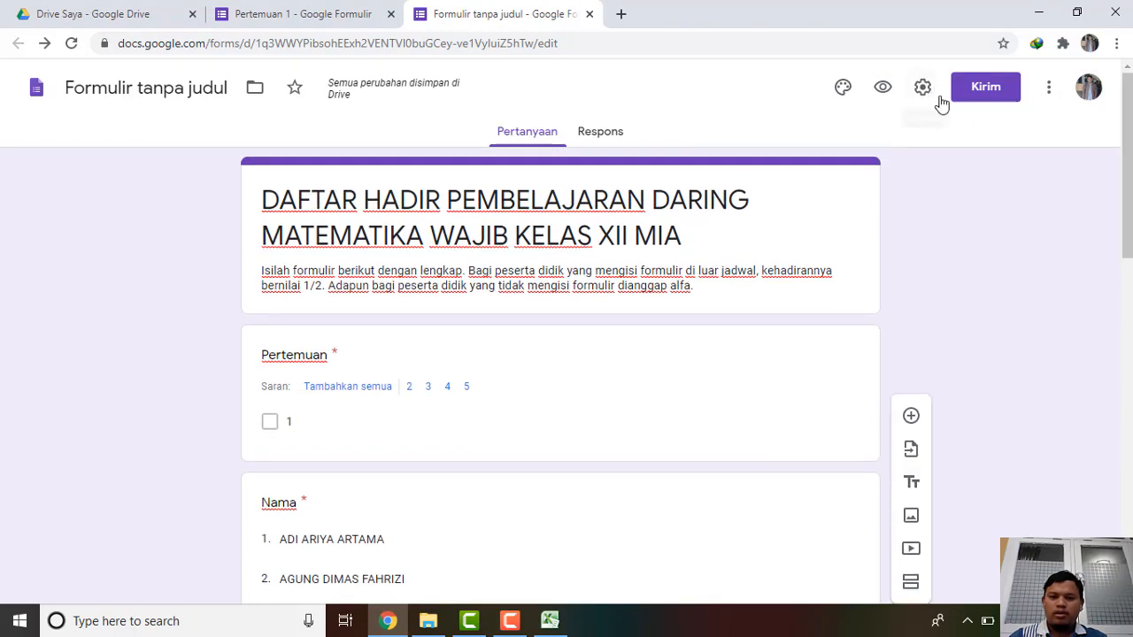
click(922, 85)
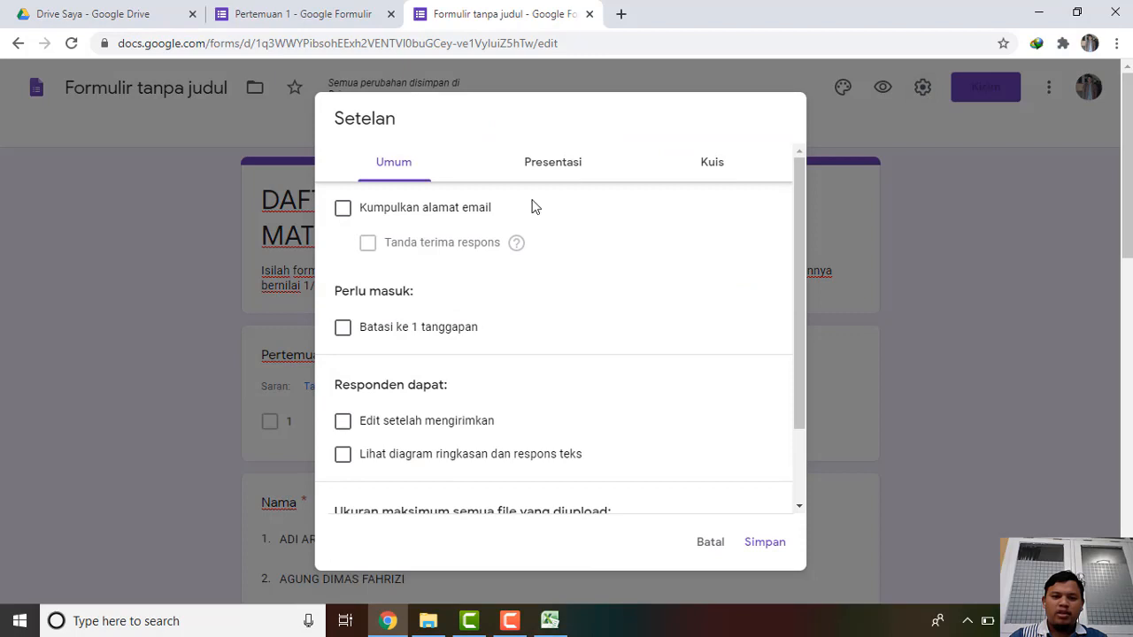
click(343, 328)
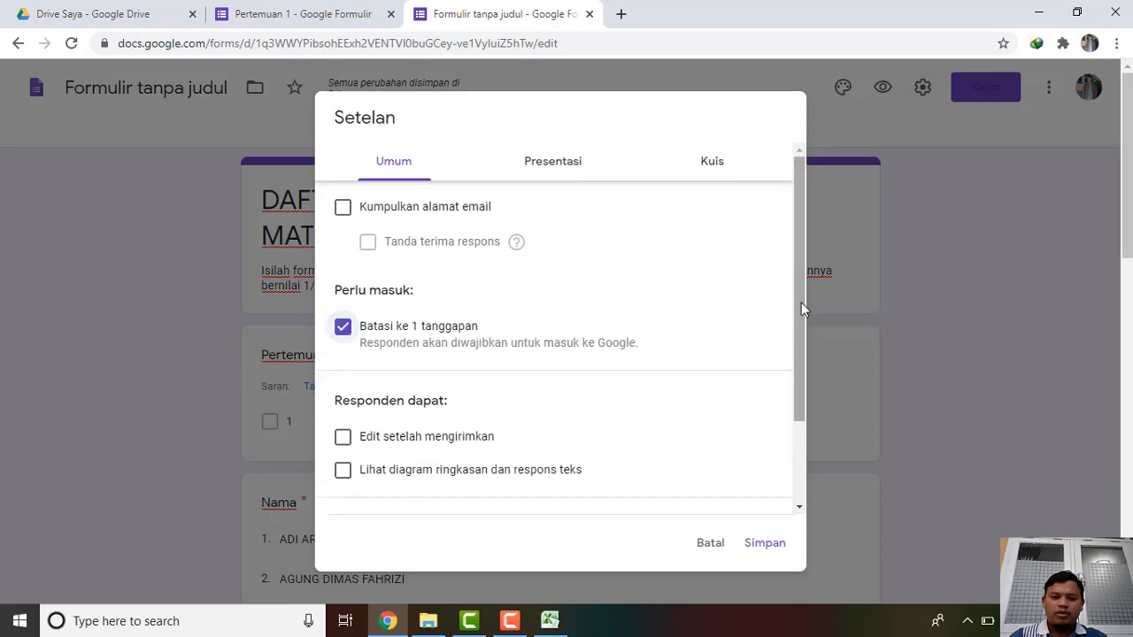
- Review the remaining general, quiz and presentation settings, then save the form settings
drag(796, 306, 779, 427)
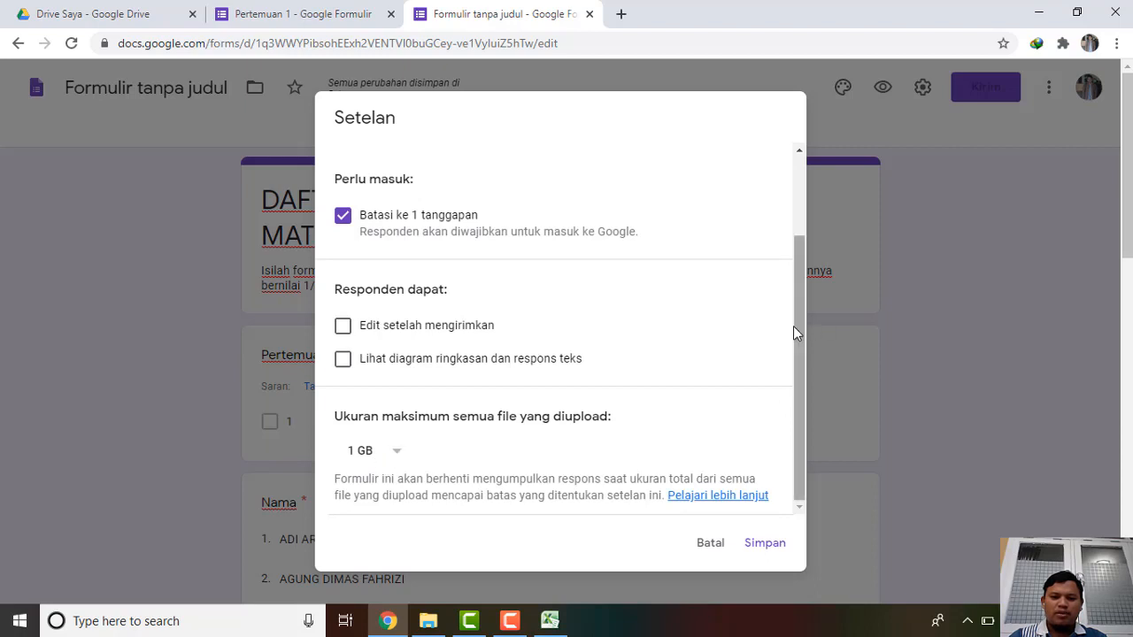
drag(793, 326, 788, 212)
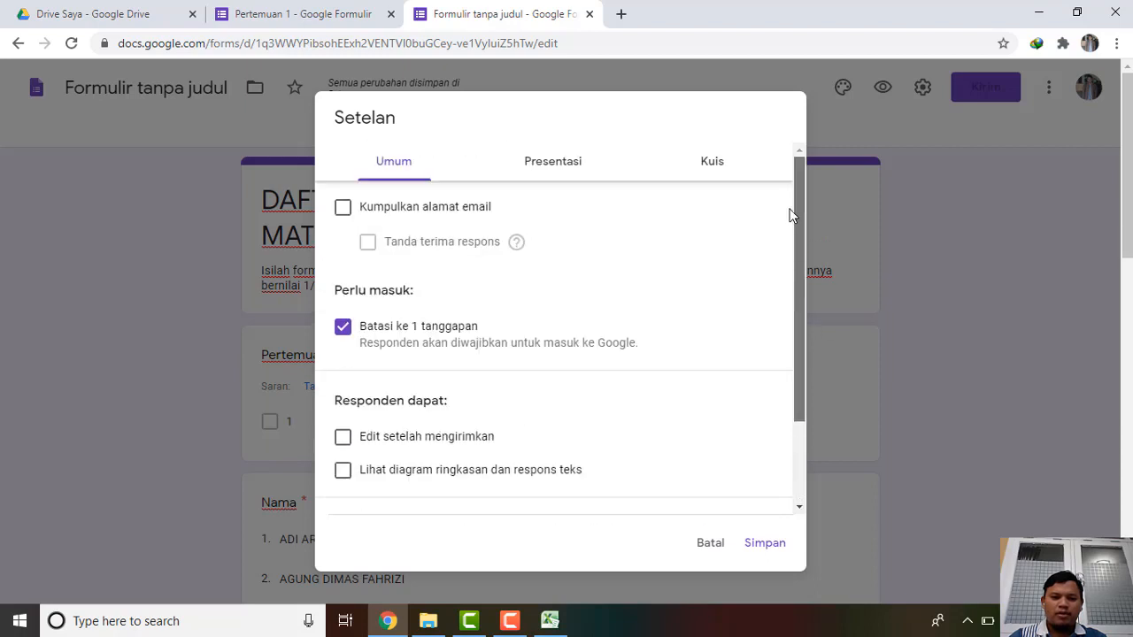
click(721, 168)
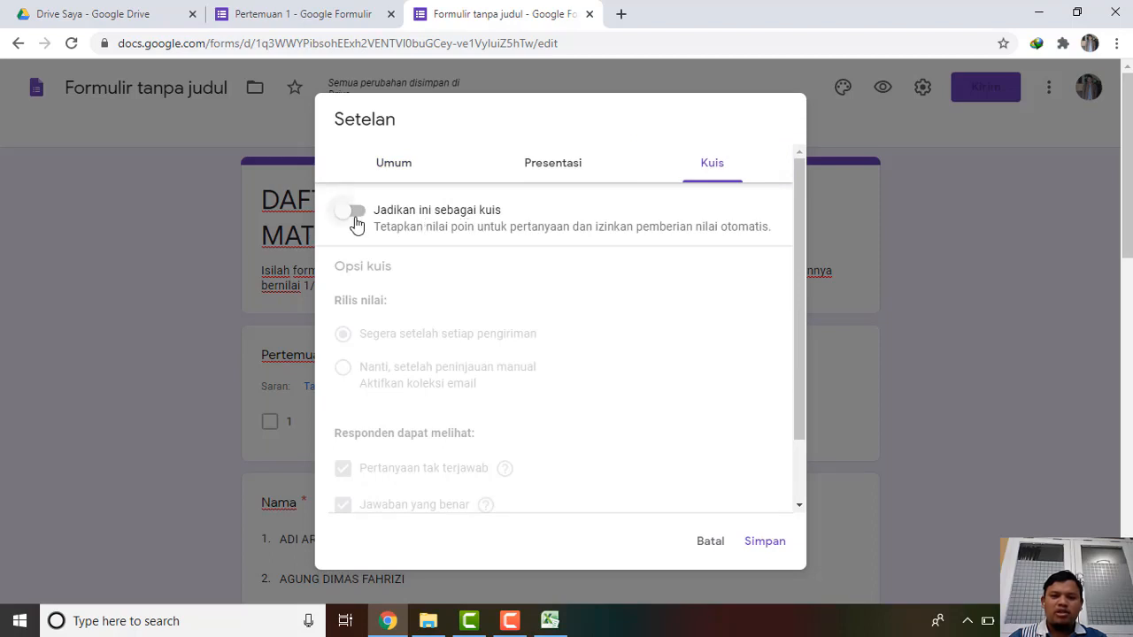
click(574, 166)
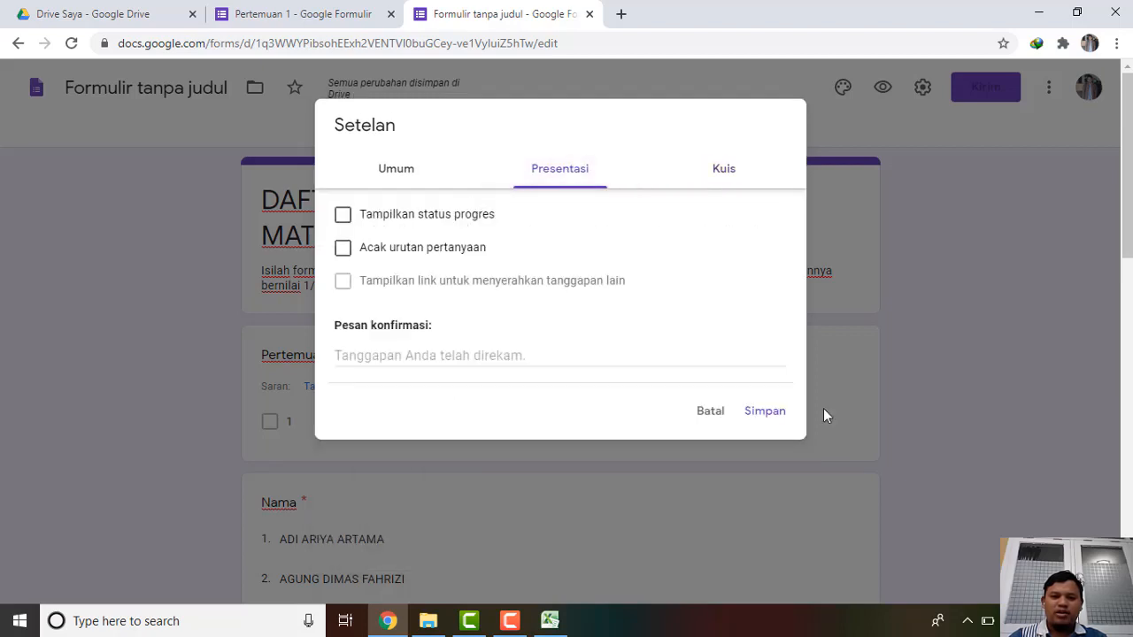
click(402, 180)
click(762, 544)
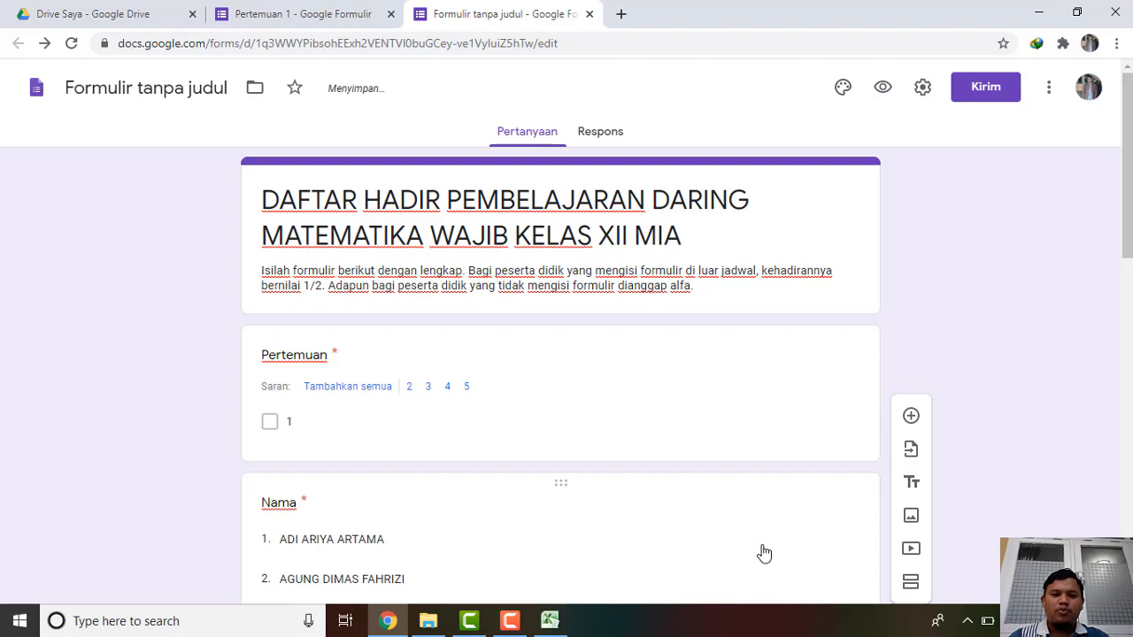
- Switch to Google Drive and open the XII MIA folder inside Absen Kelas
click(107, 16)
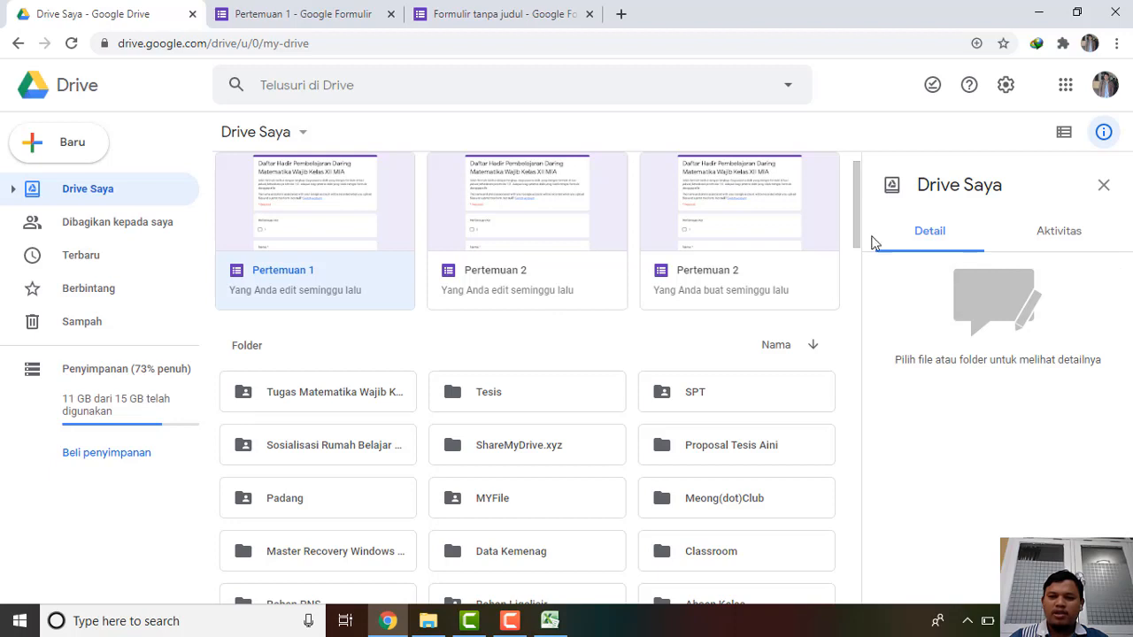
drag(863, 246, 862, 295)
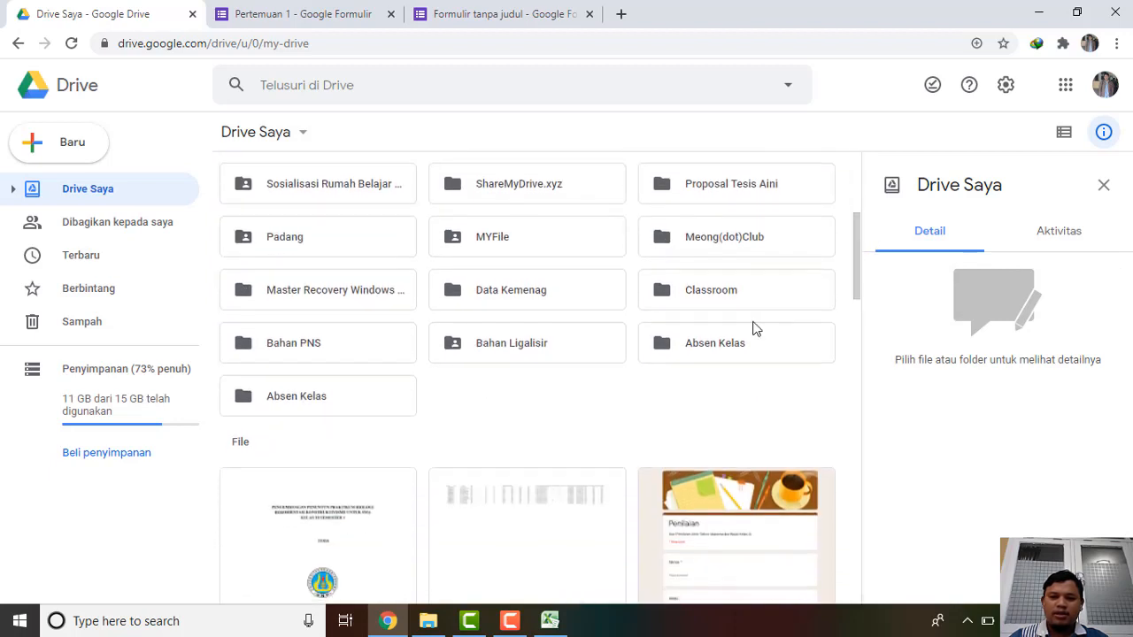
double_click(725, 347)
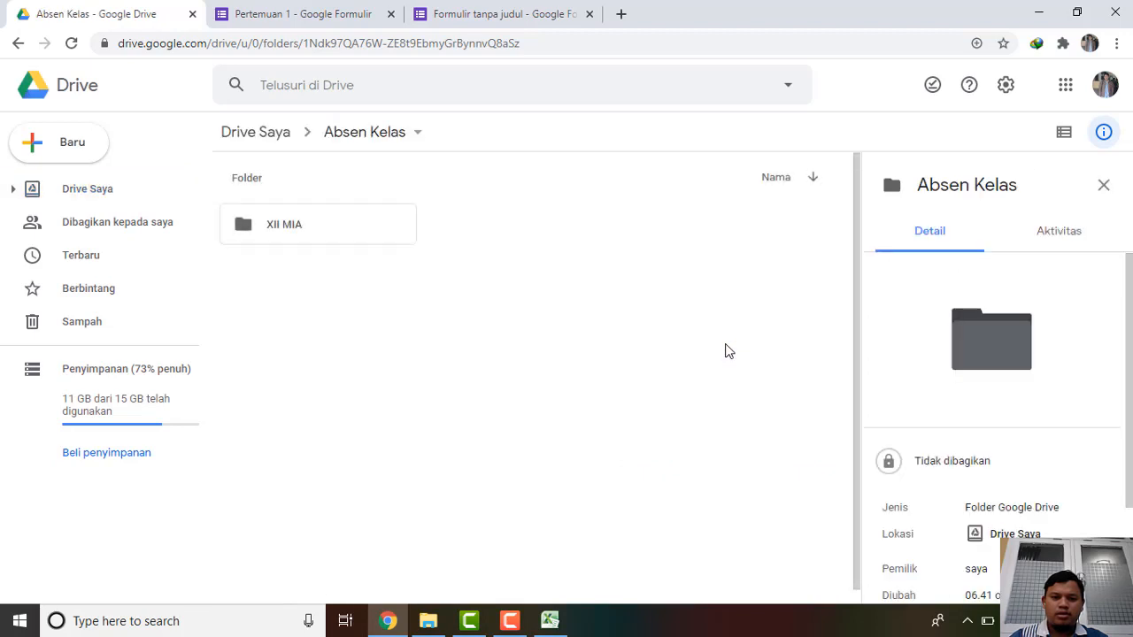
double_click(284, 227)
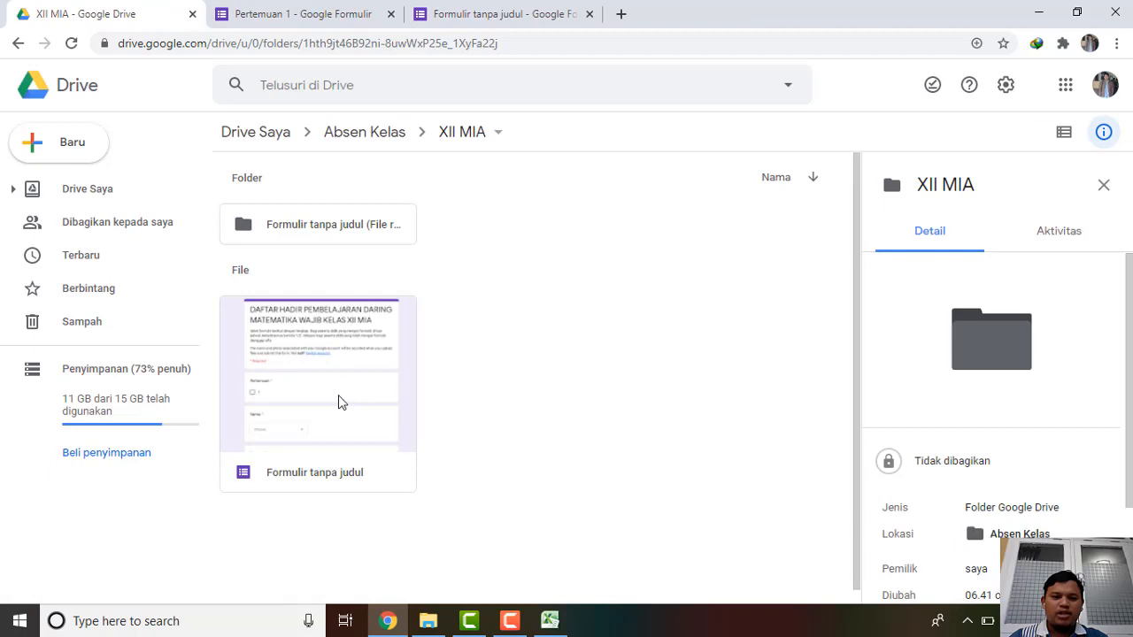
- Rename the untitled form file in the XII MIA folder as "Pertemuan 1"
right_click(311, 478)
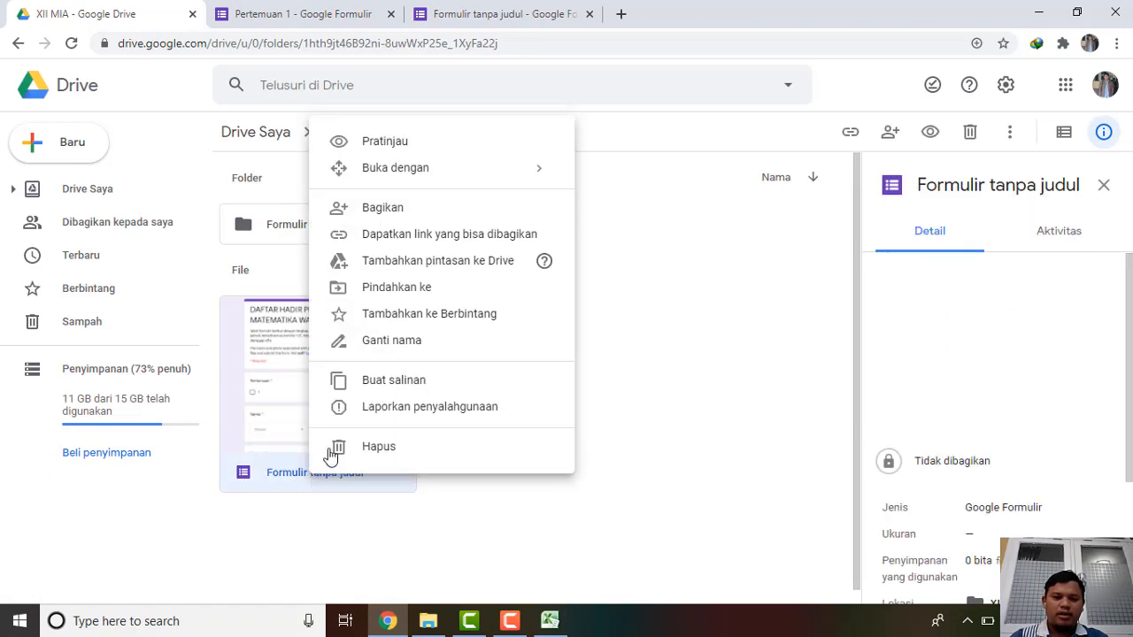
click(387, 341)
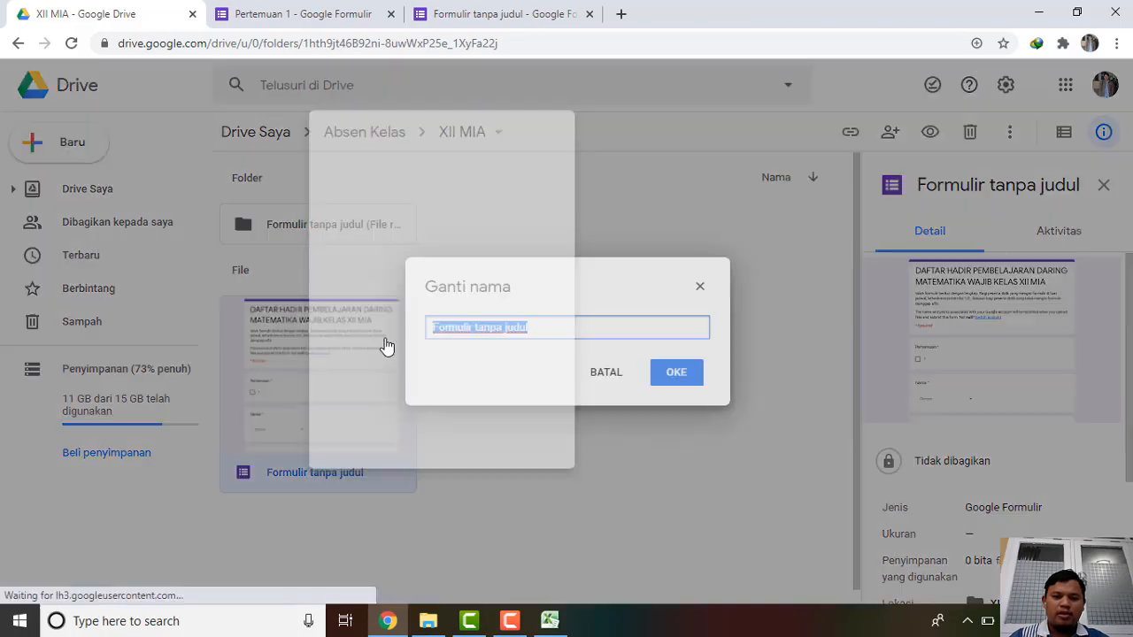
text(Per)
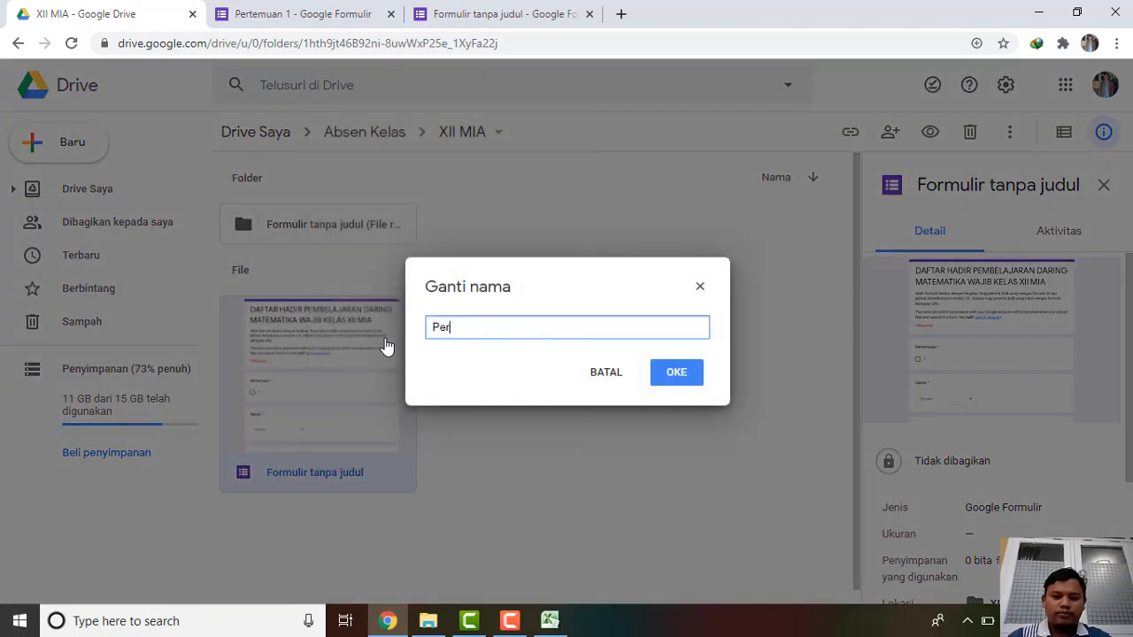
text(temuan 1)
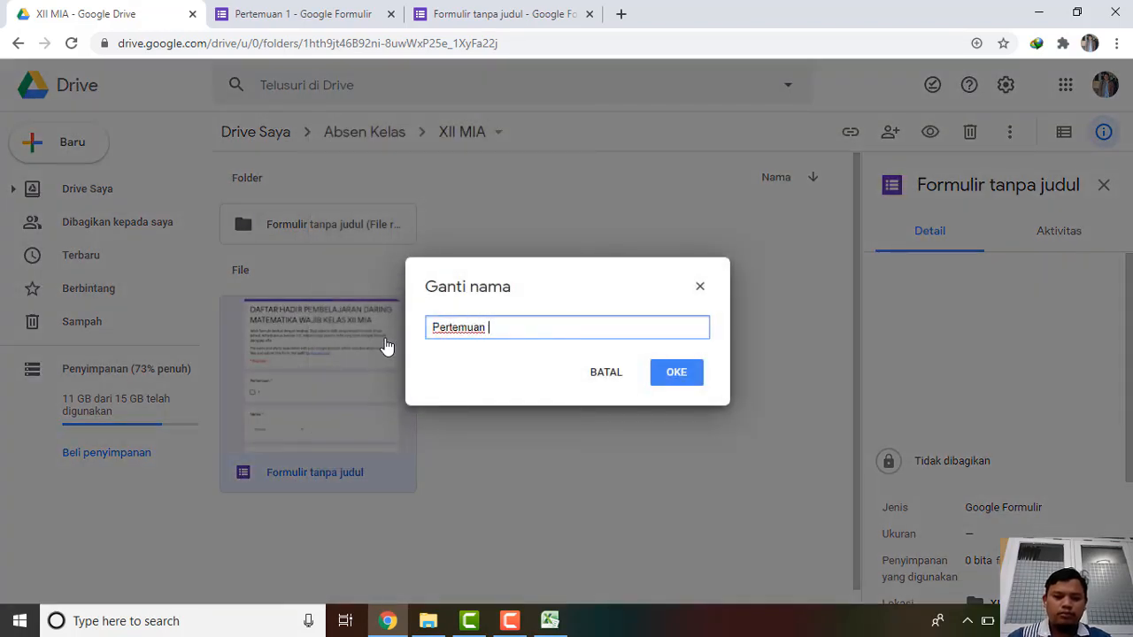
click(675, 386)
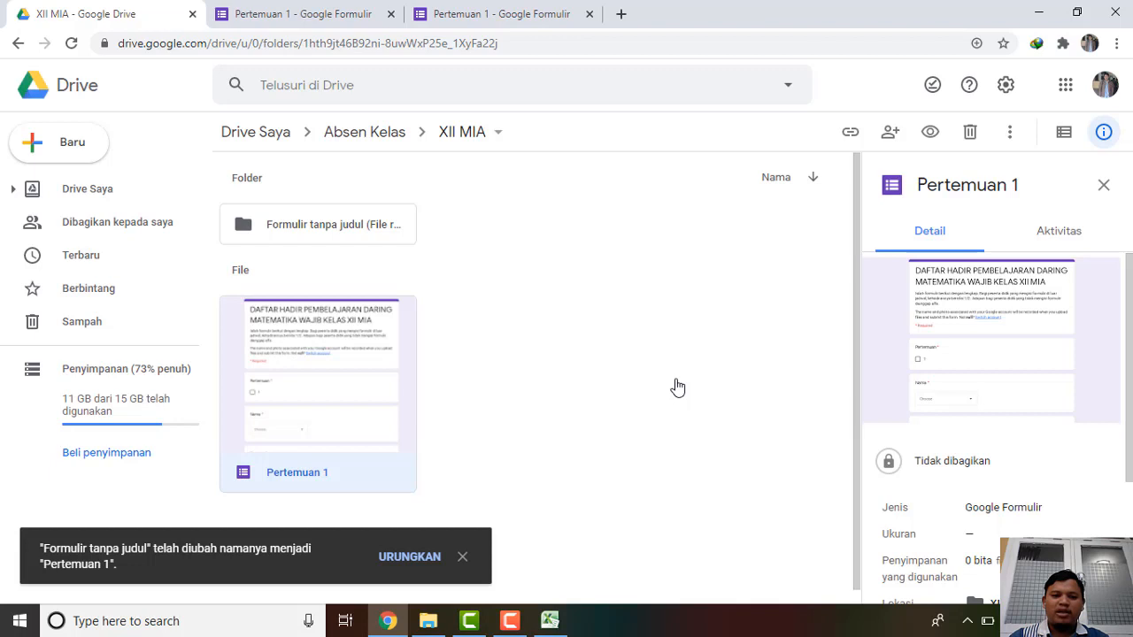
- Make a copy of the Pertemuan 1 form and rename the copy as "Pertemuan 2"
right_click(306, 479)
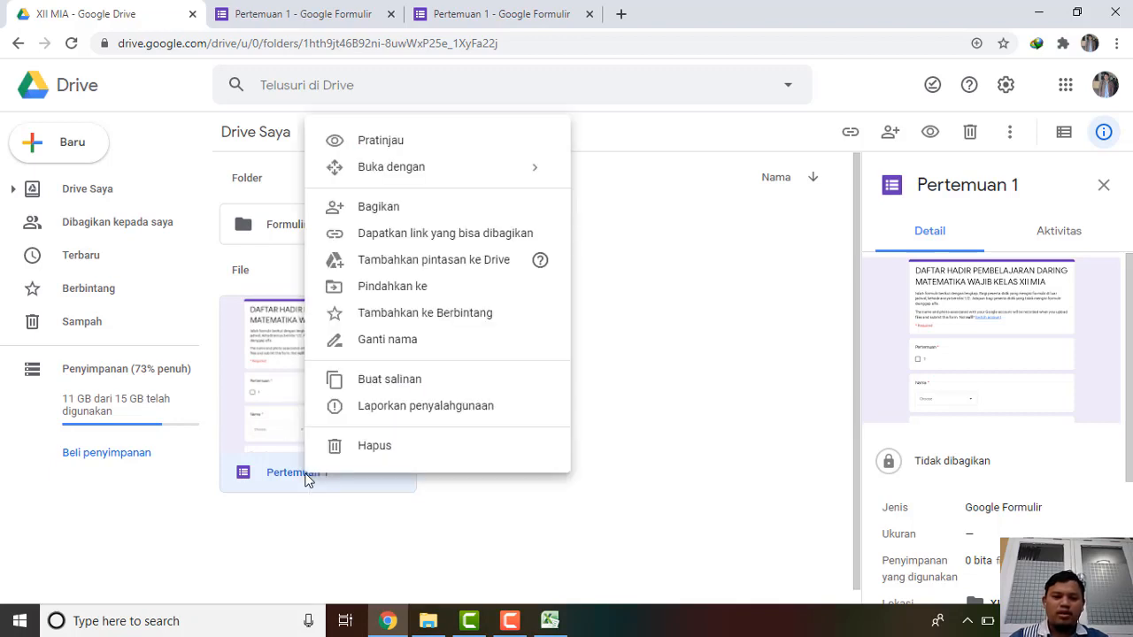
click(385, 380)
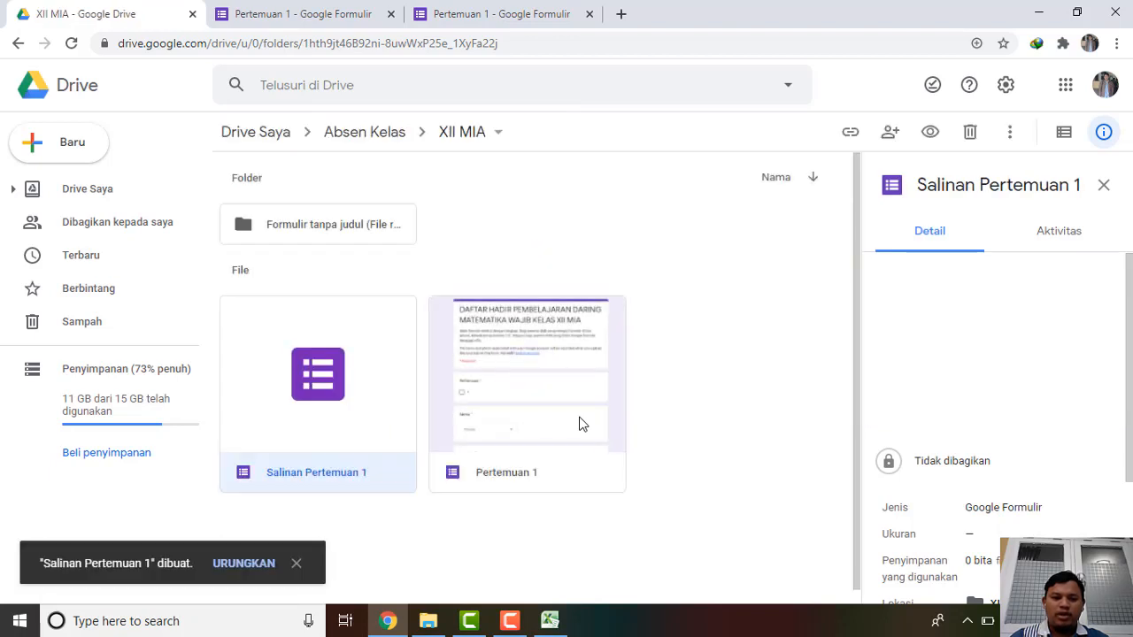
right_click(294, 472)
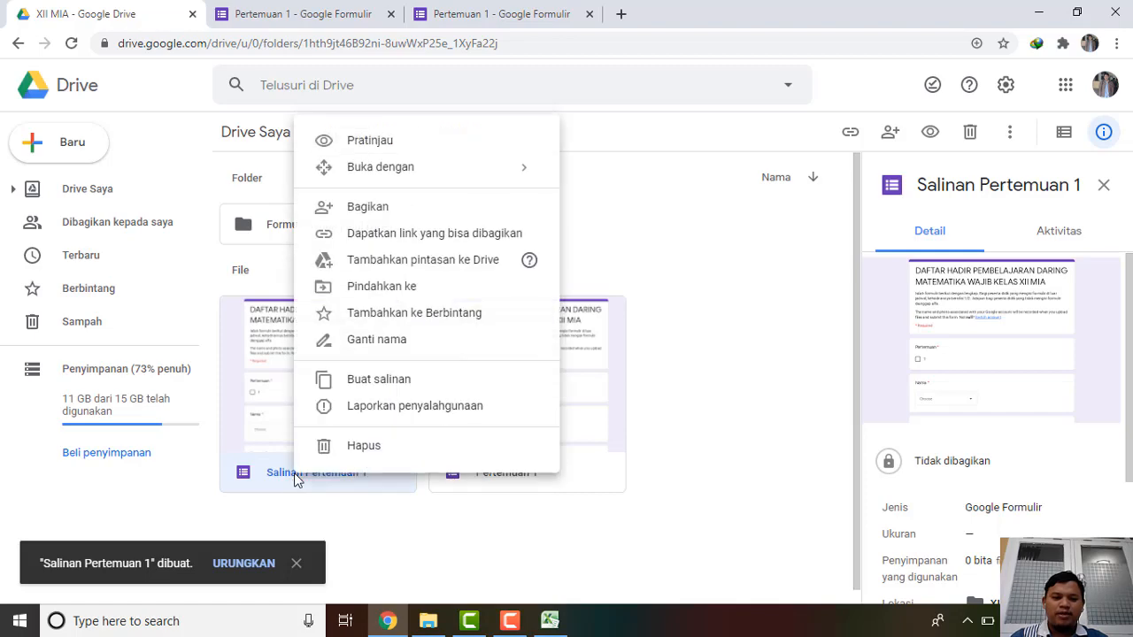
click(376, 341)
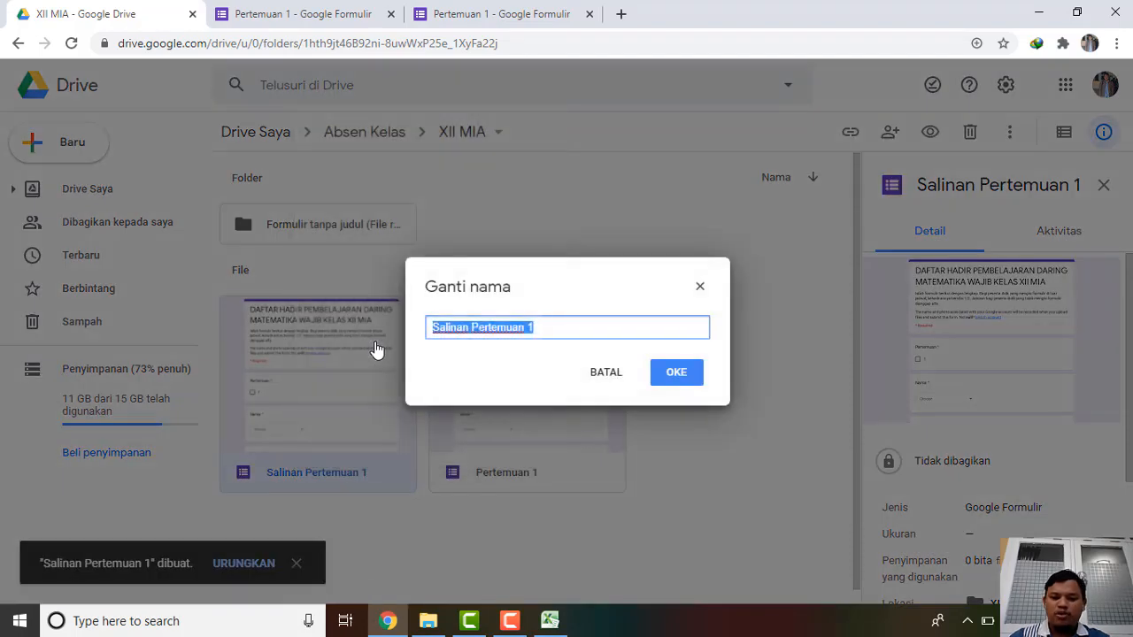
text(Pe)
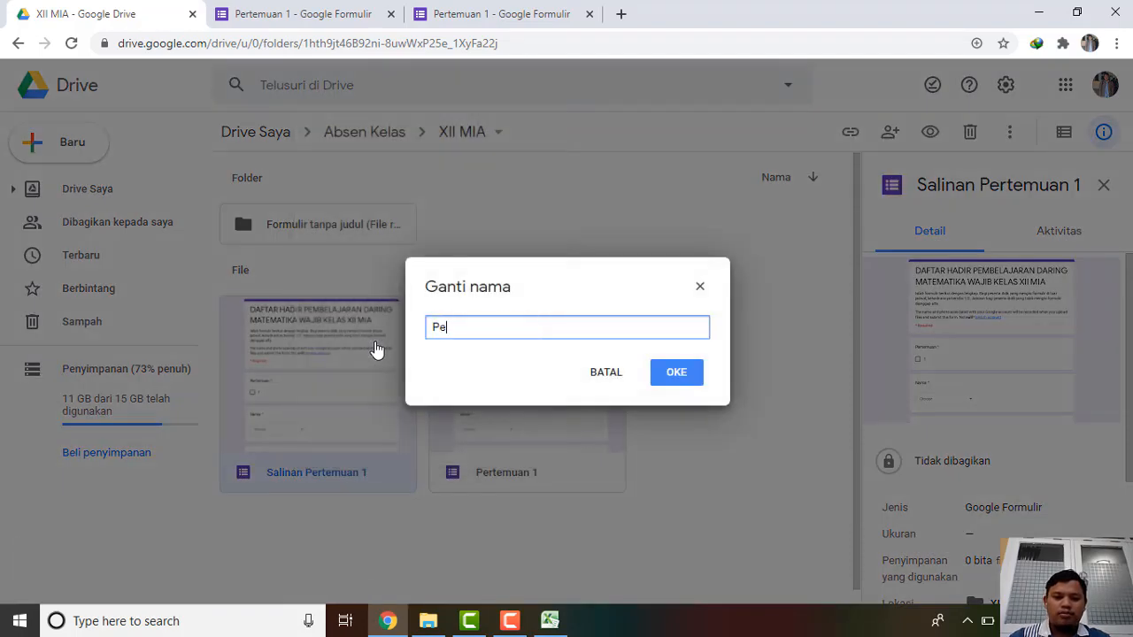
text(rtemuan 2)
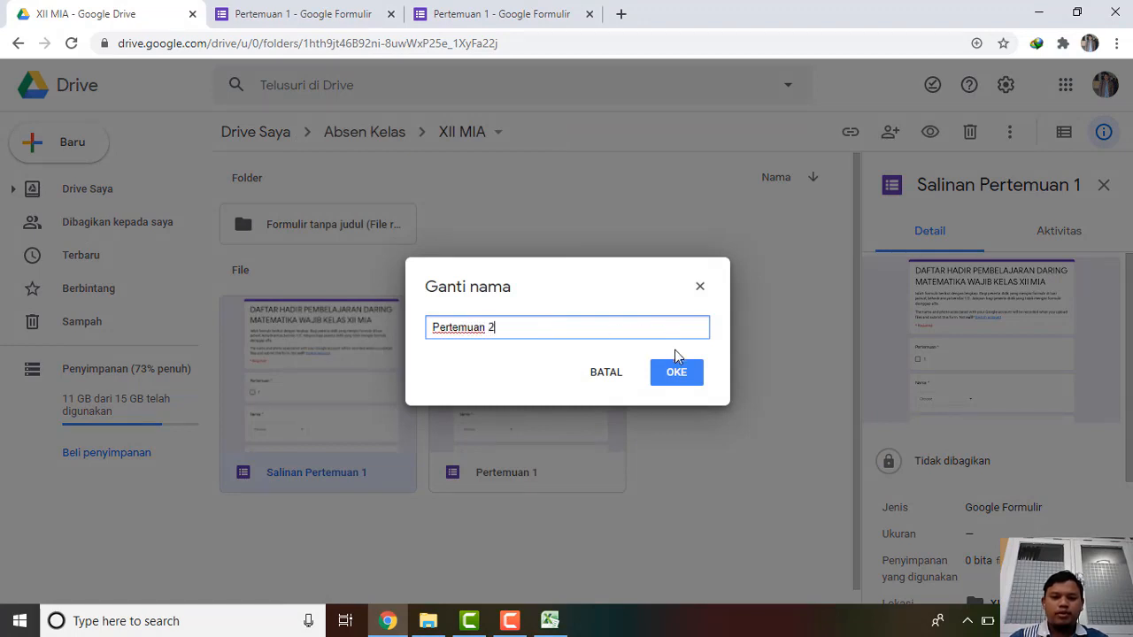
click(678, 377)
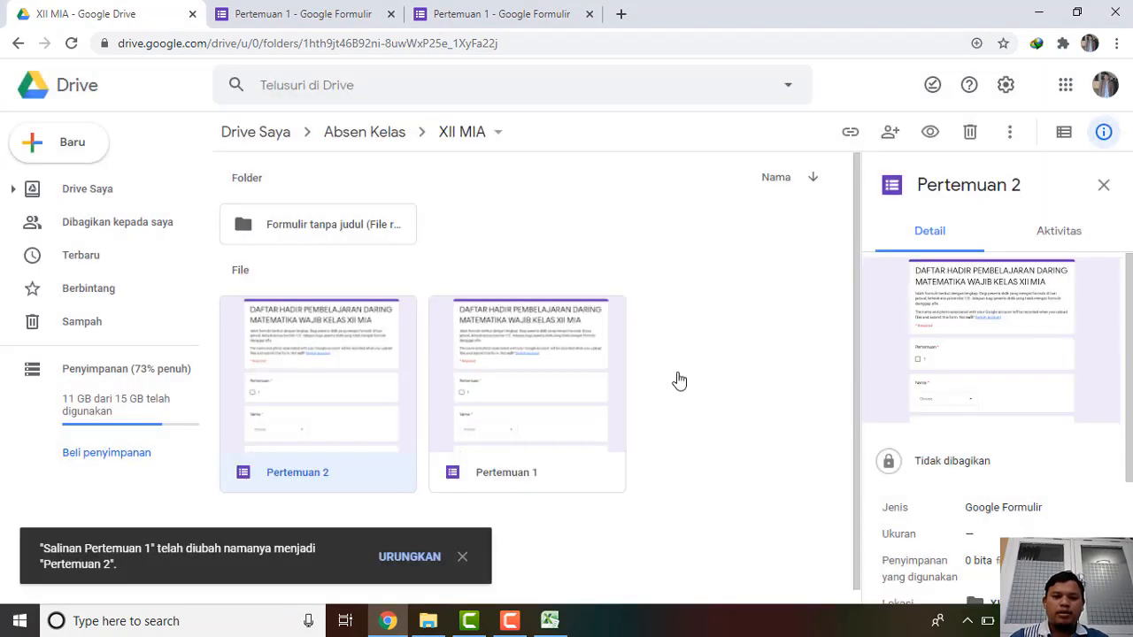
- Open the Pertemuan 2 form for editing at its Pertemuan question and restore the missing file upload folder
double_click(297, 478)
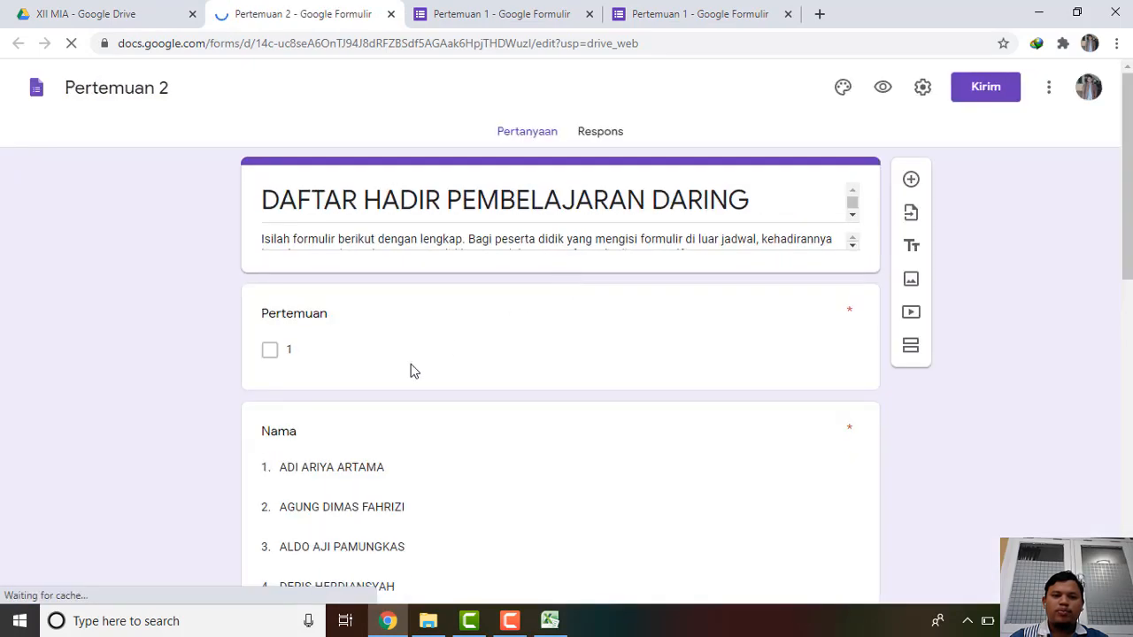
click(341, 349)
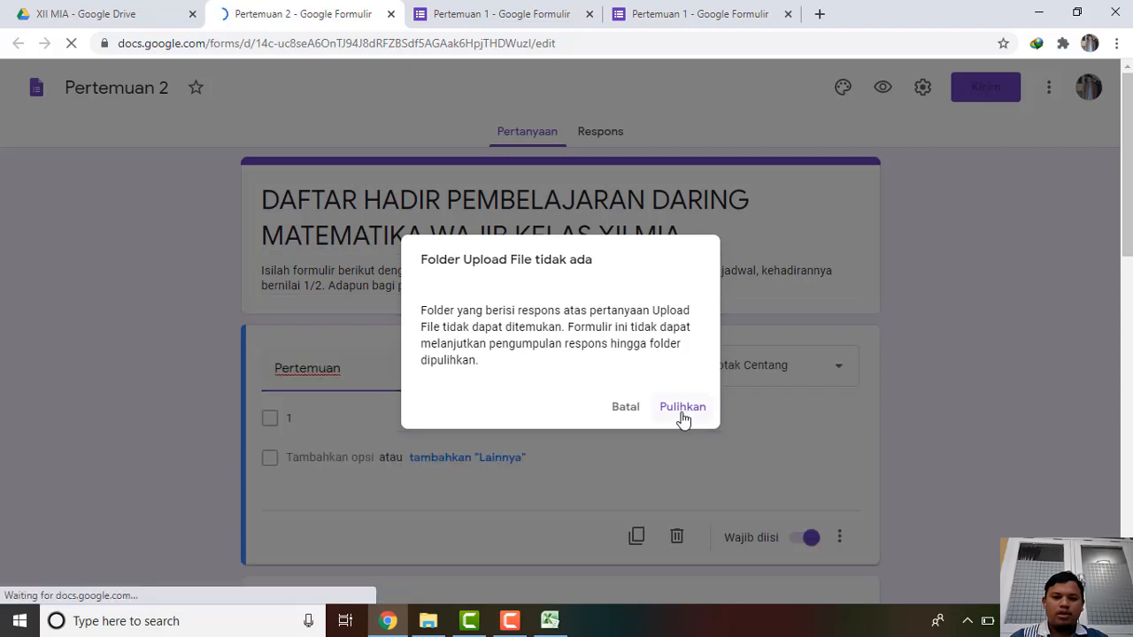
click(683, 413)
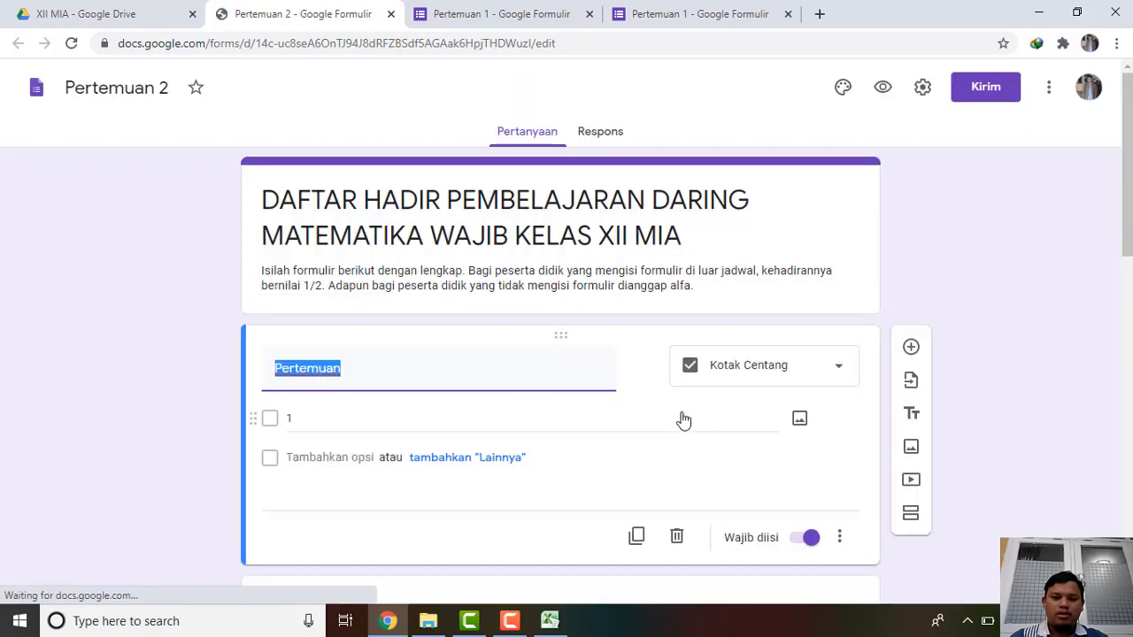
- Change the Pertemuan question's checkbox option to 2
click(296, 420)
text(2)
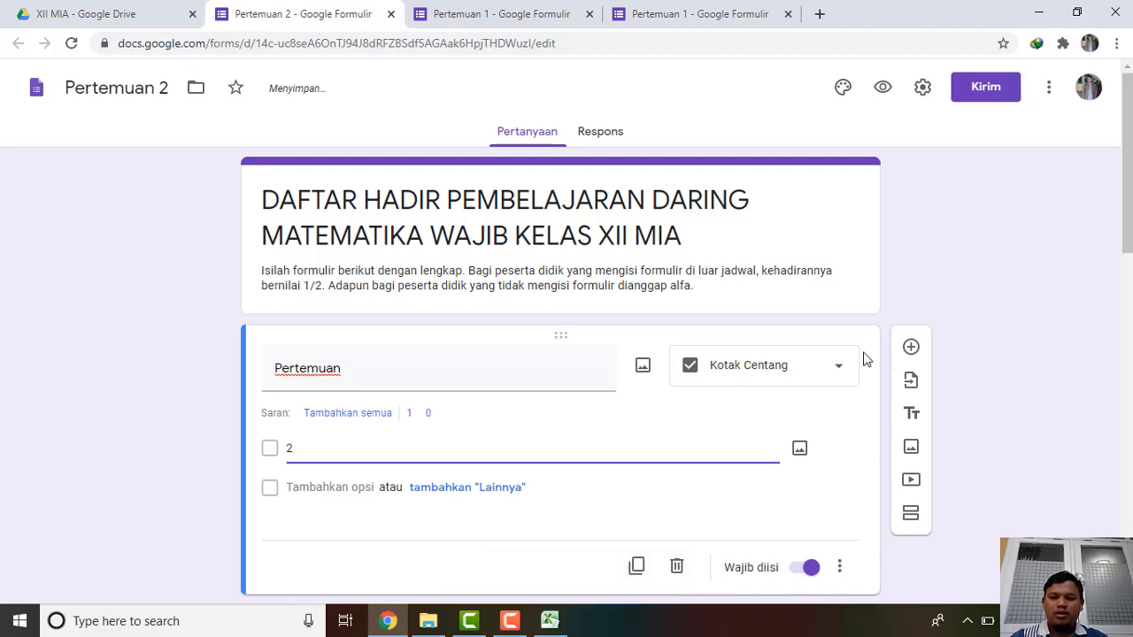
click(816, 232)
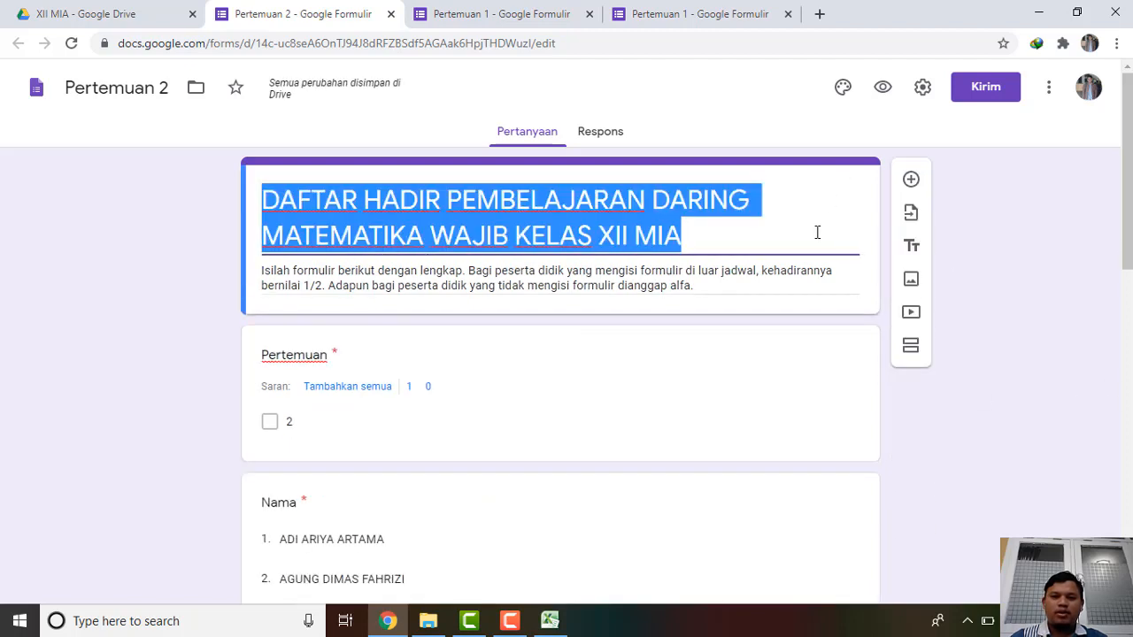
click(825, 314)
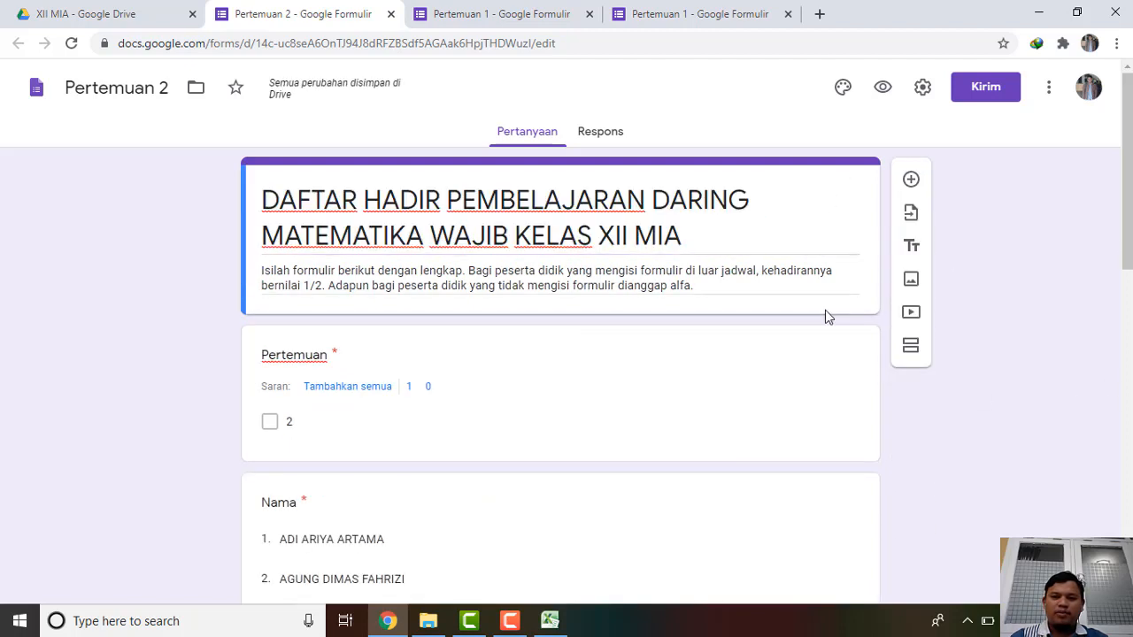
- Preview the Pertemuan 2 form, tick meeting 2, choose the second student's name and check the date and selfie upload questions
click(884, 89)
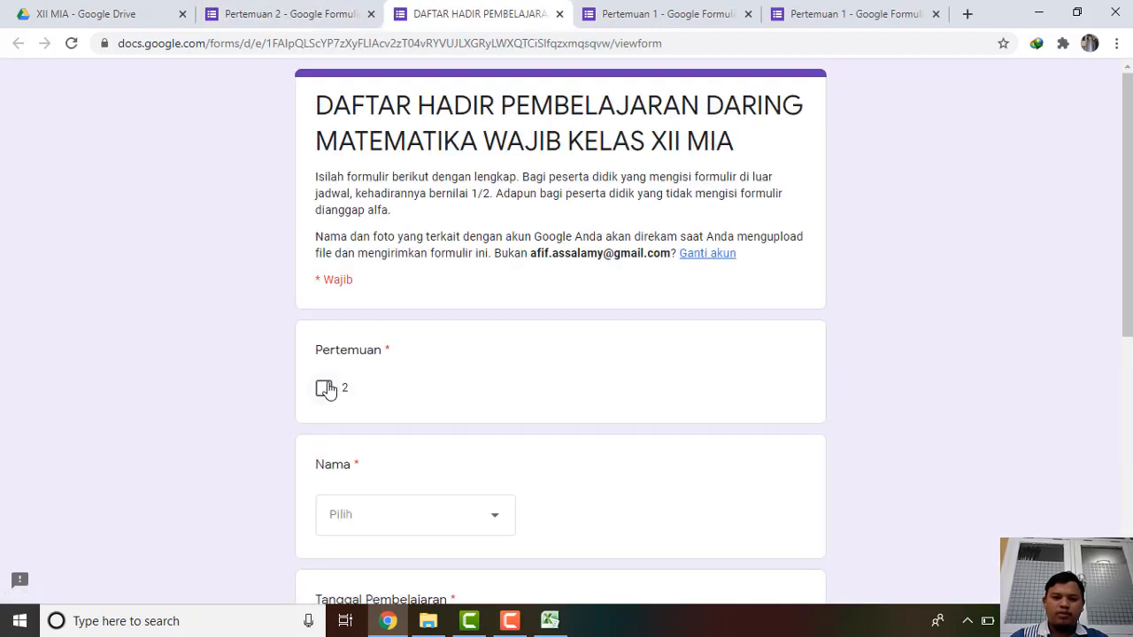
click(325, 388)
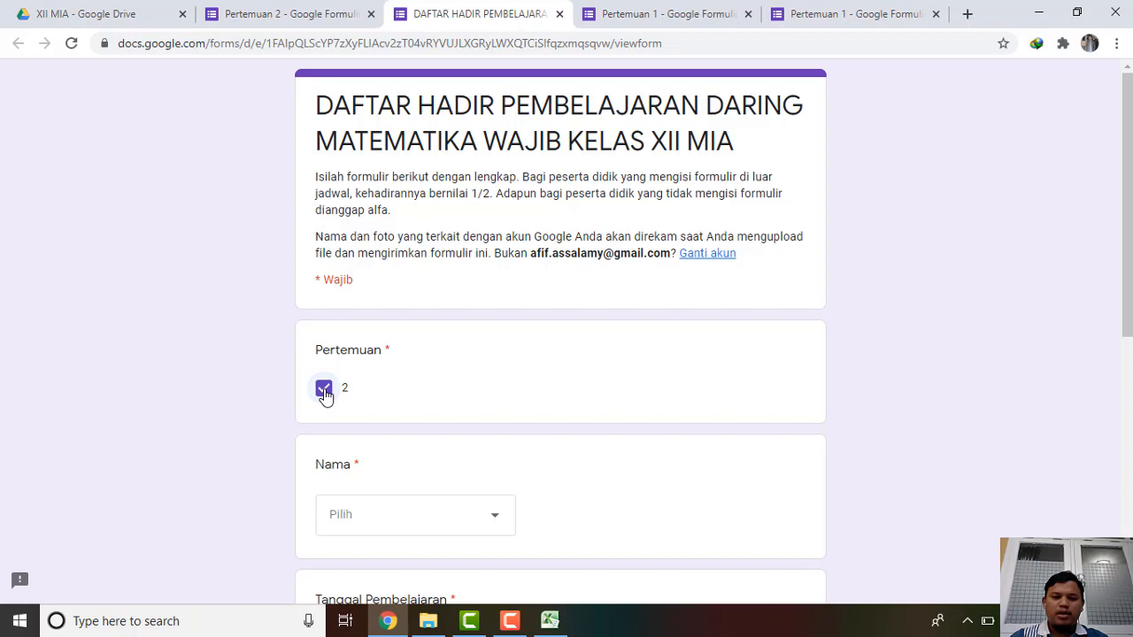
click(498, 522)
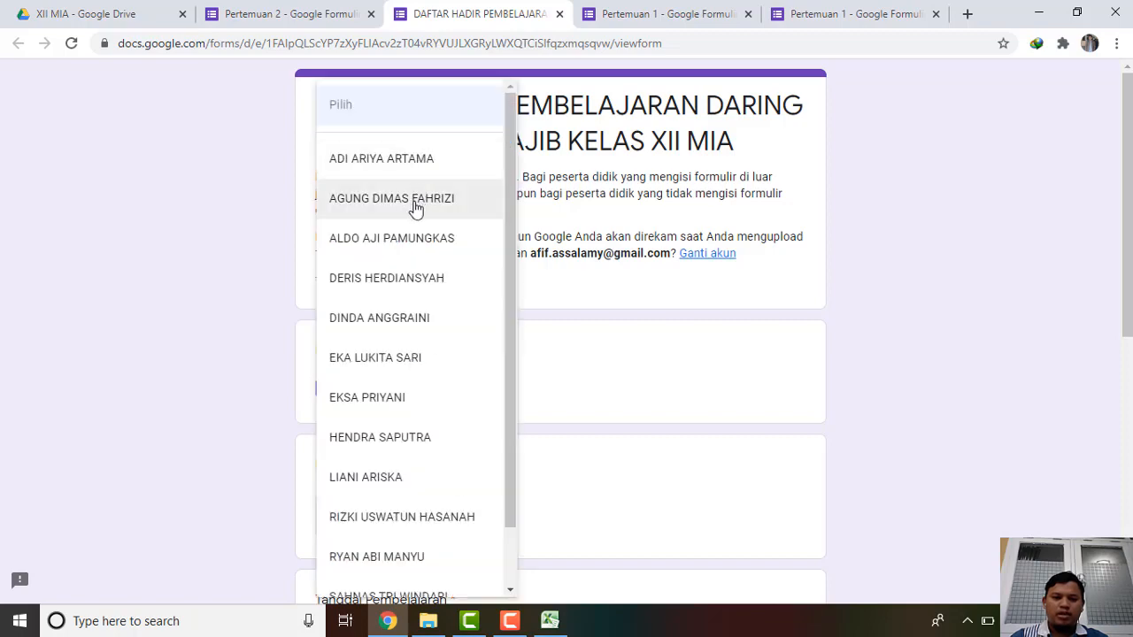
click(416, 208)
scroll(412, 209, down, 3)
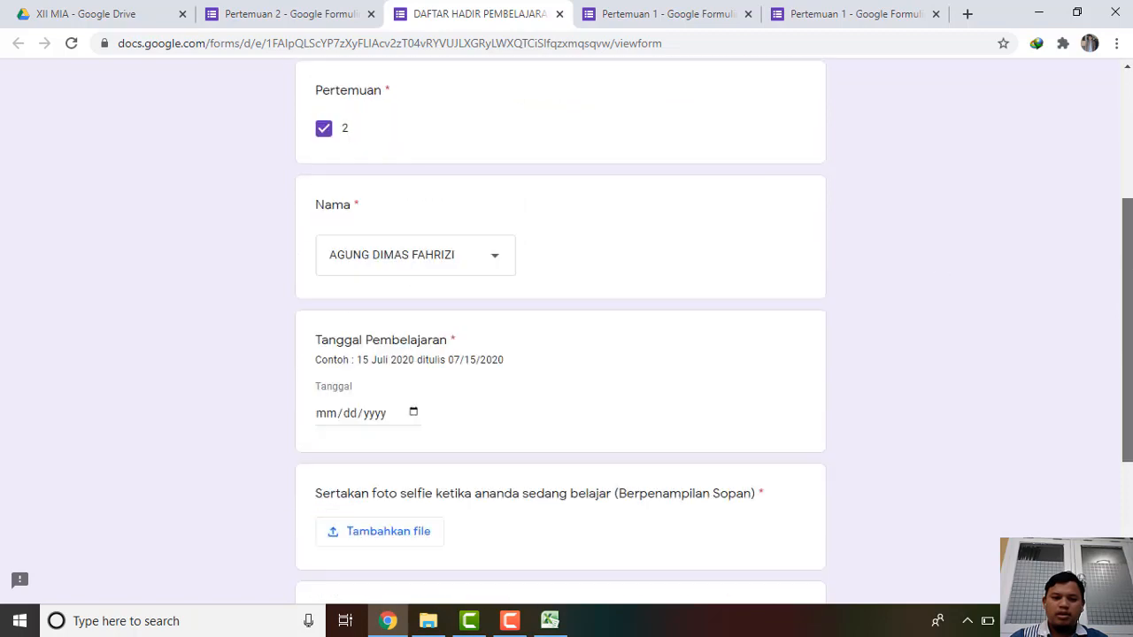
- Set the Tanggal Pembelajaran answer to 07/23/2020
click(324, 383)
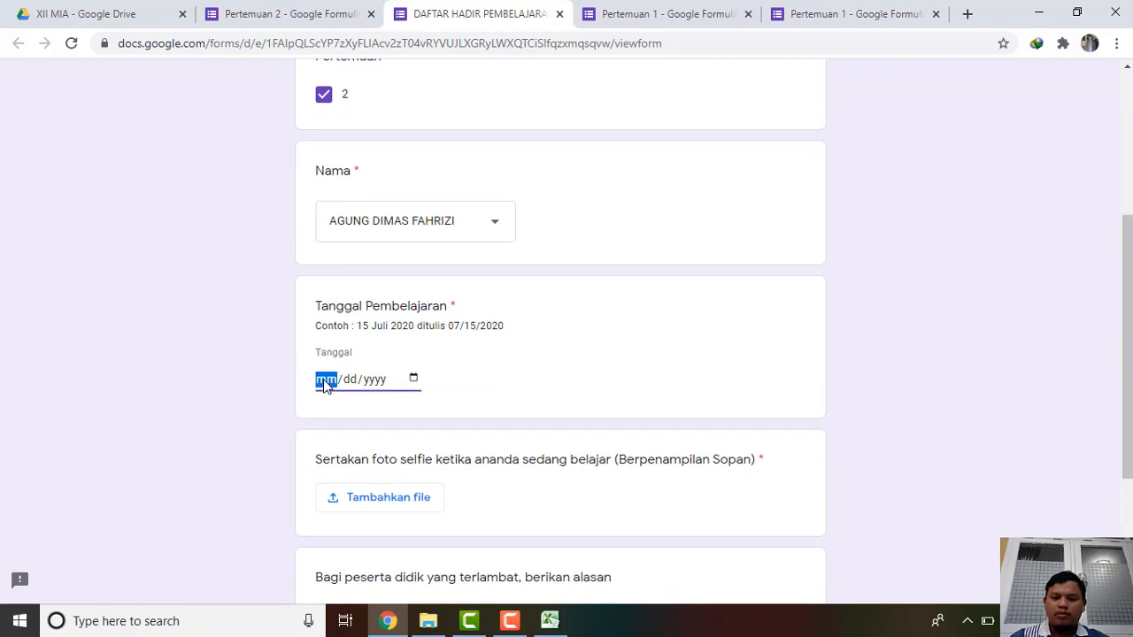
text(07/)
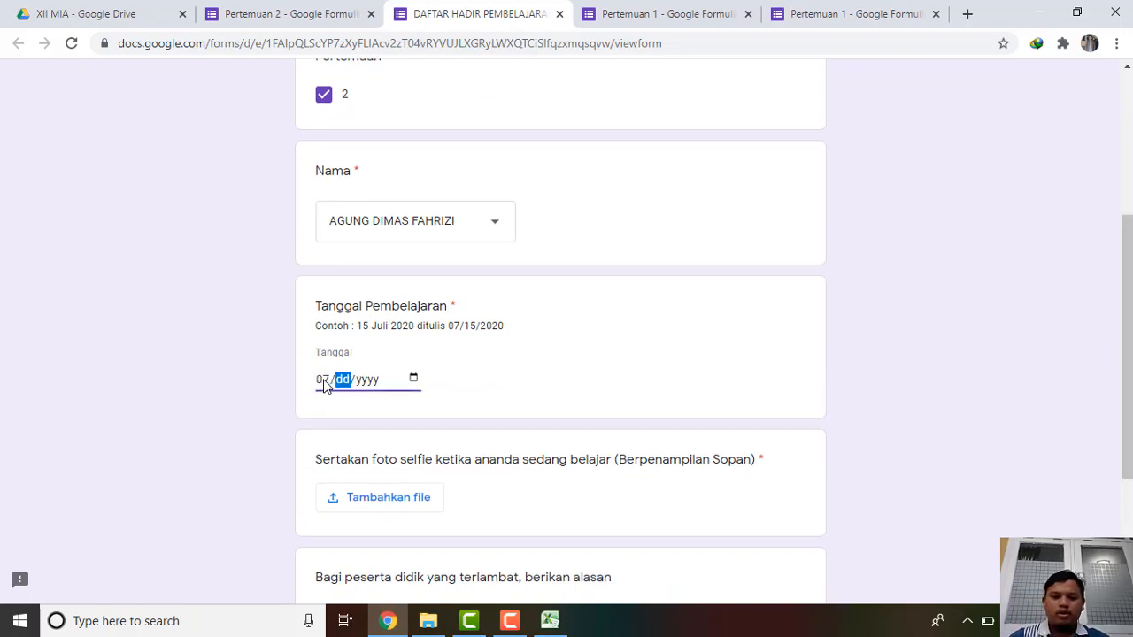
text(2)
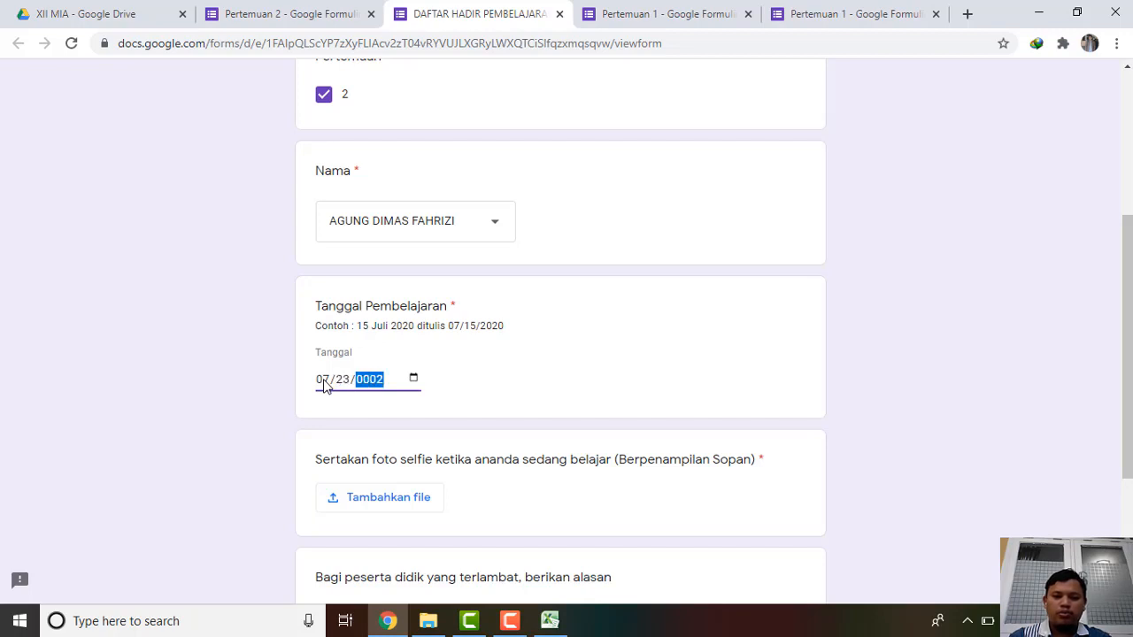
text(3/22020)
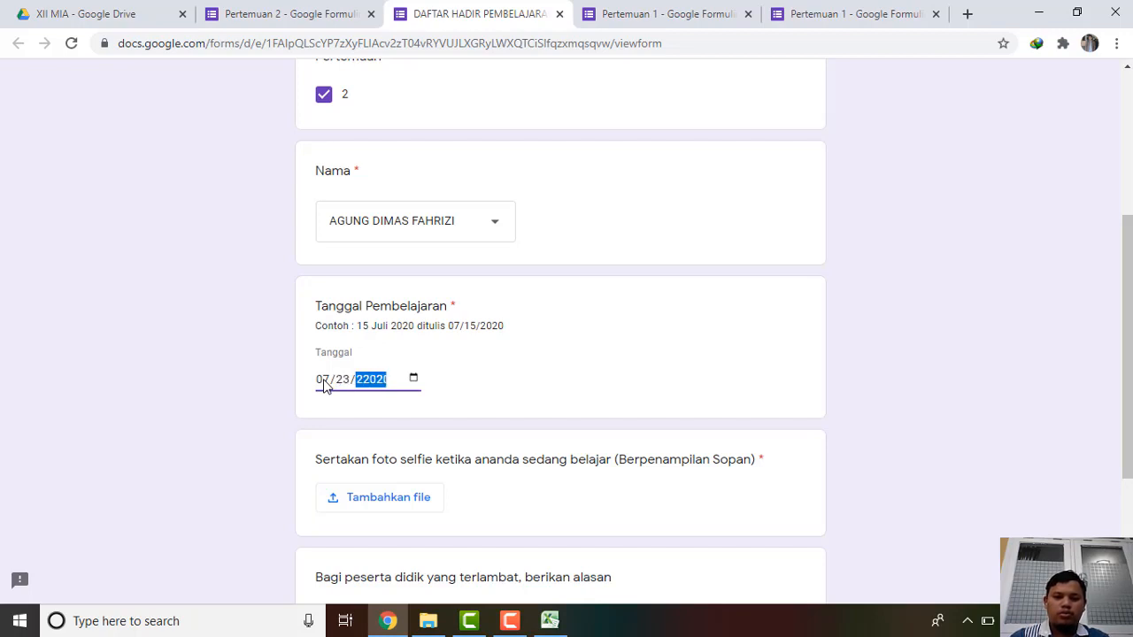
key(BackSpace)
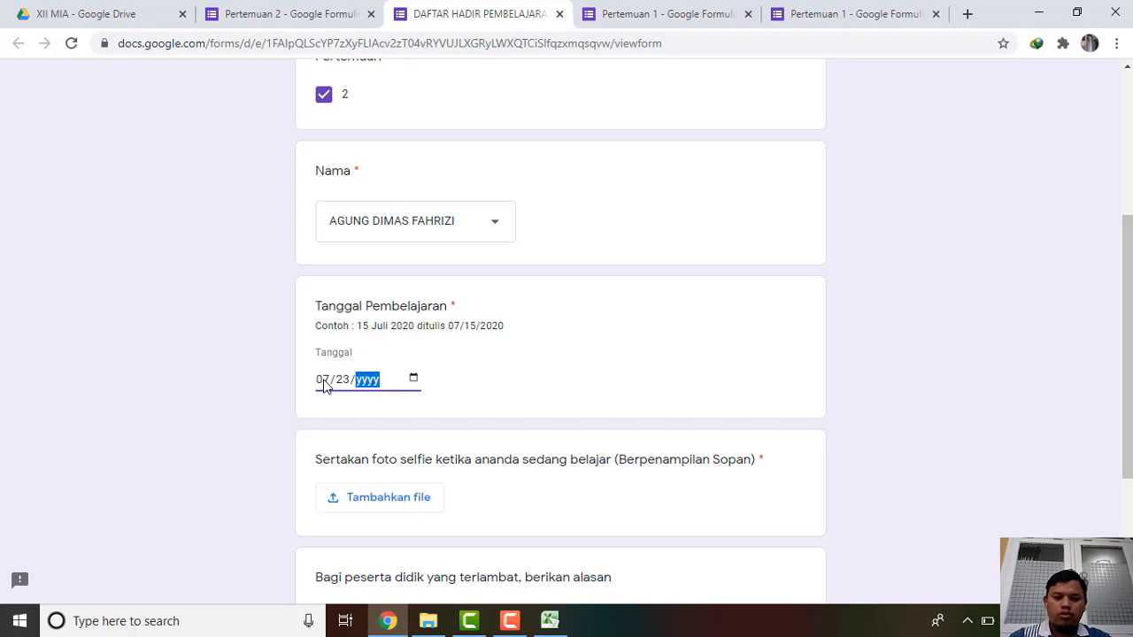
text(2020)
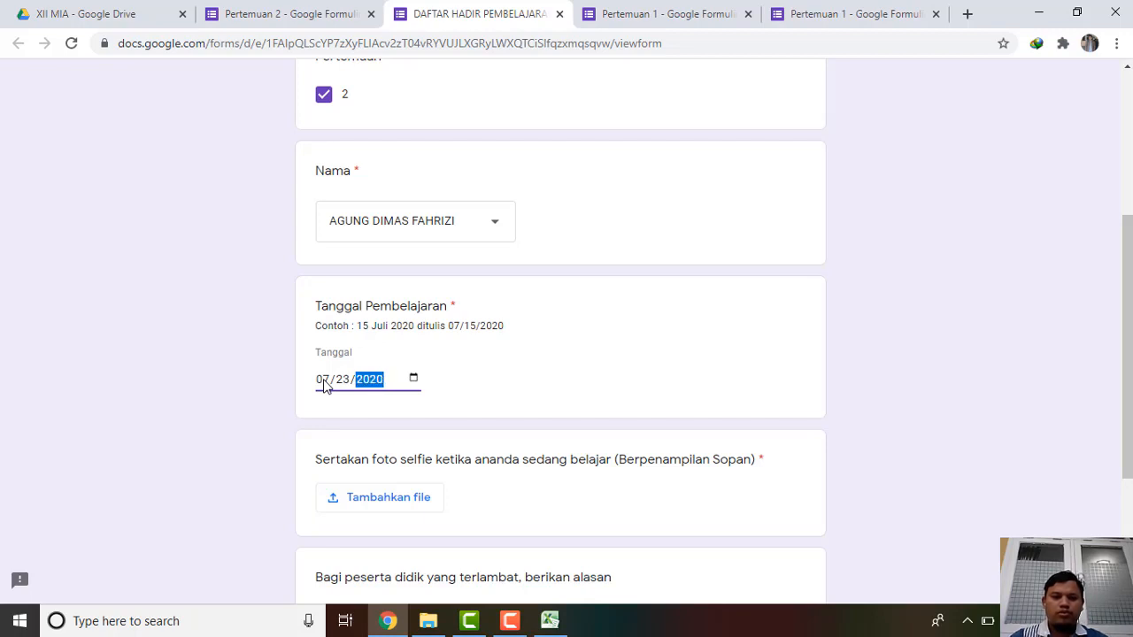
click(473, 379)
- Upload lirik-lagu-hey-tayo-dari-tayo-the-little-bus.jpg from the Pictures folder as the answer to the selfie photo question
click(396, 503)
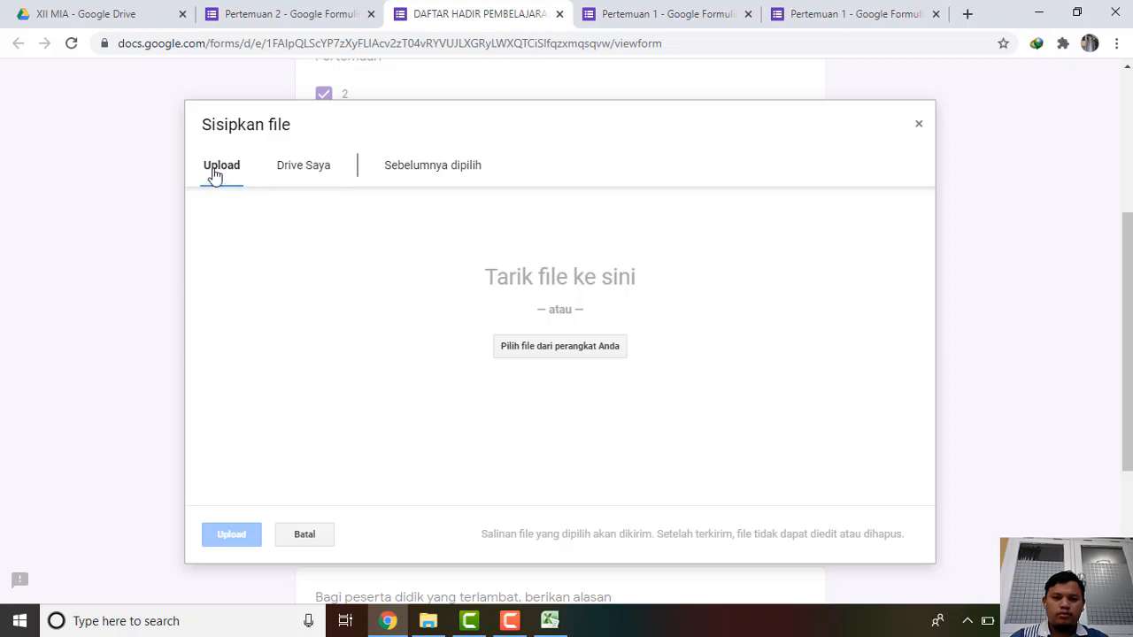
click(577, 349)
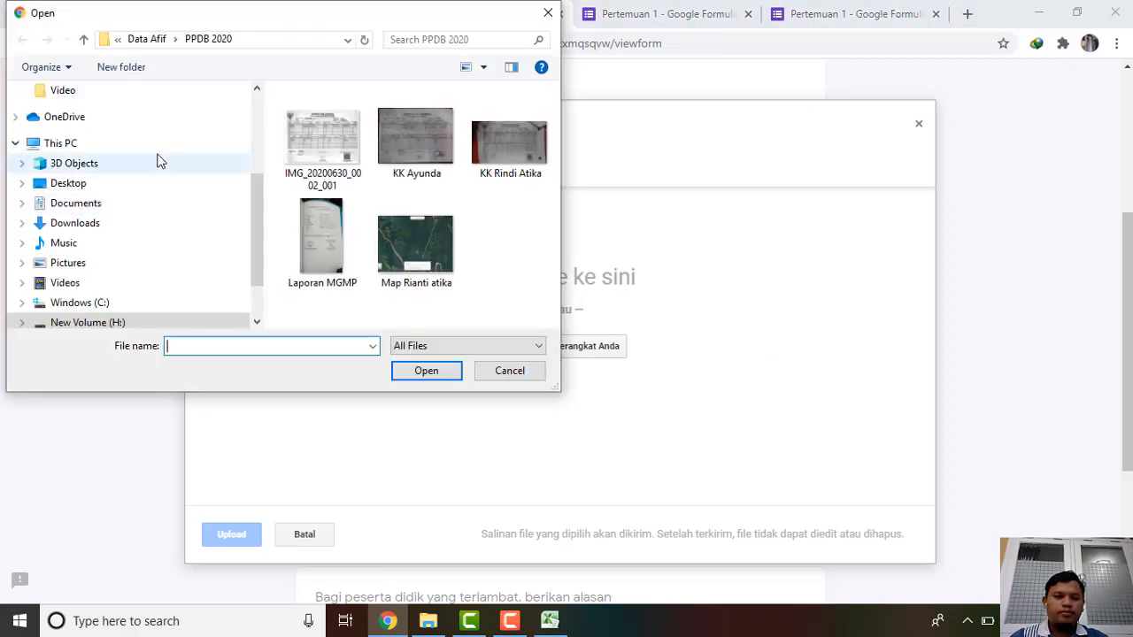
scroll(260, 203, down, 2)
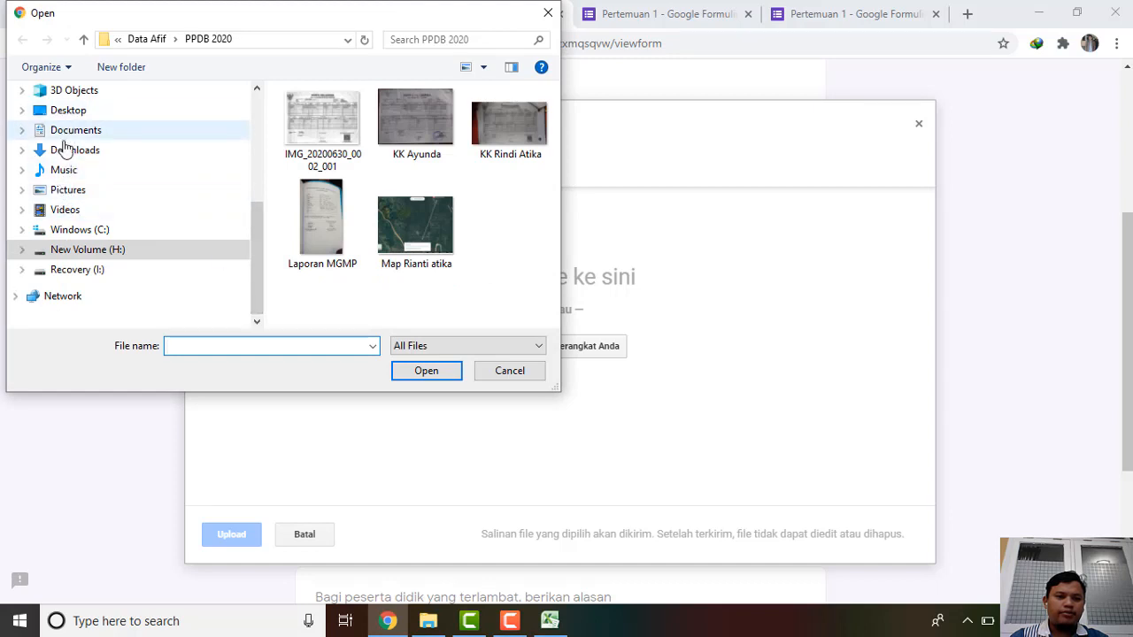
click(65, 191)
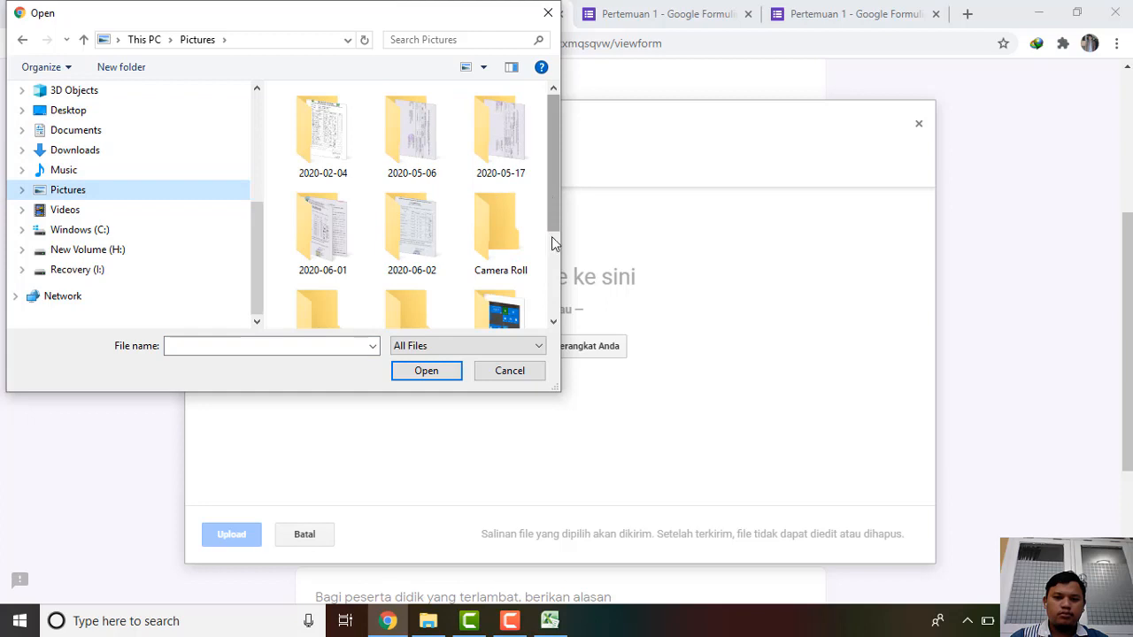
scroll(552, 298, down, 3)
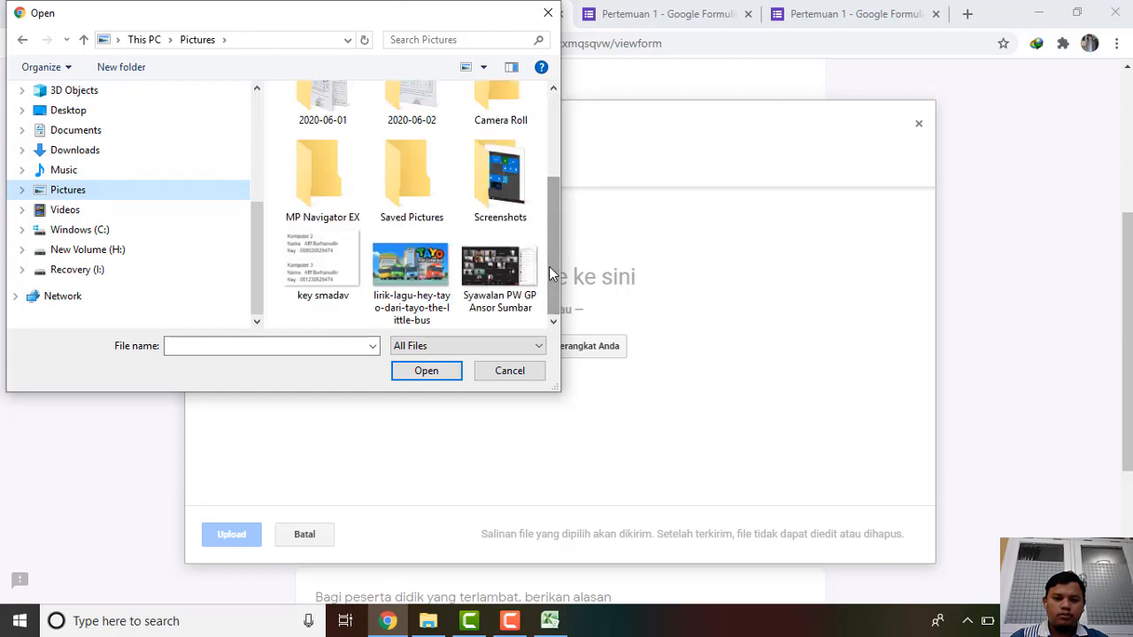
click(431, 279)
click(434, 371)
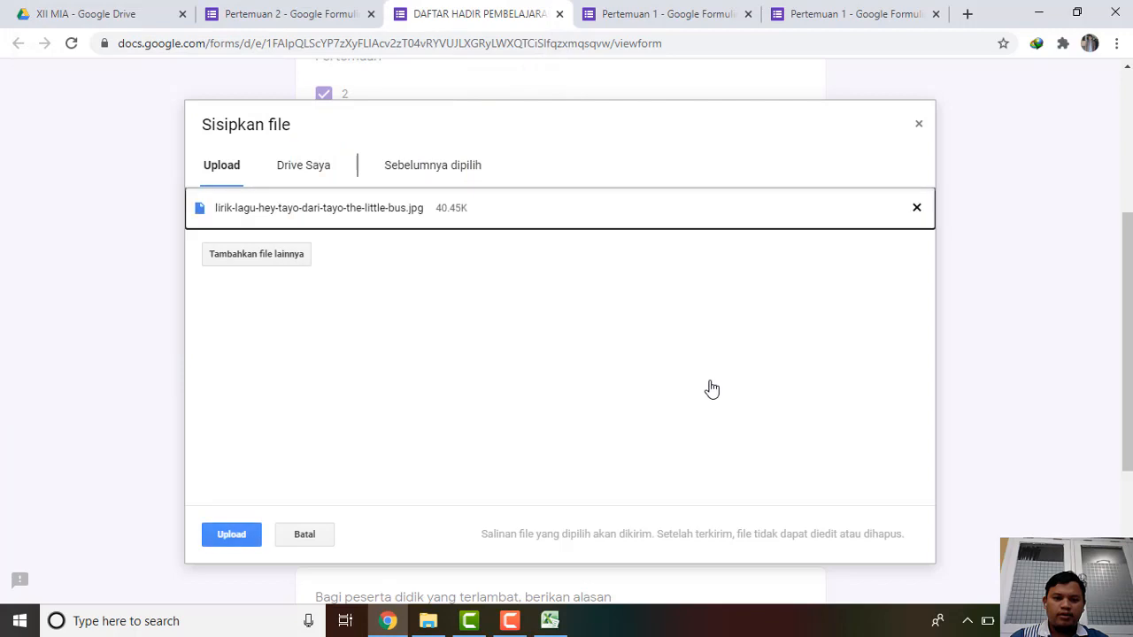
click(218, 533)
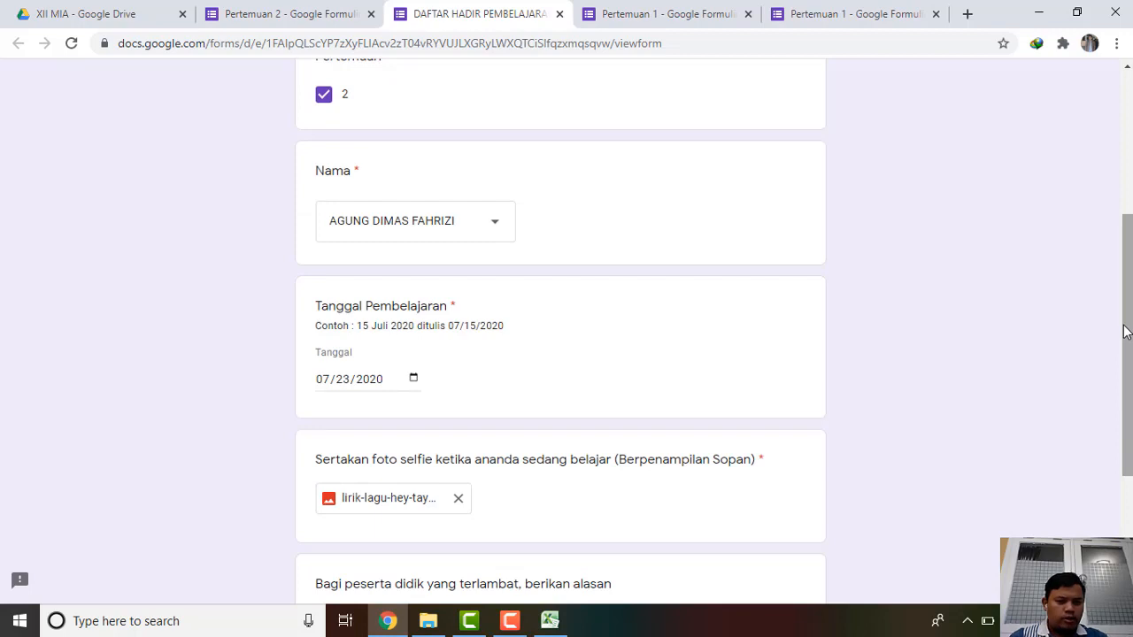
- Enter "tidak ada paket" as the reason for being late and submit the form response
drag(1126, 331, 1122, 447)
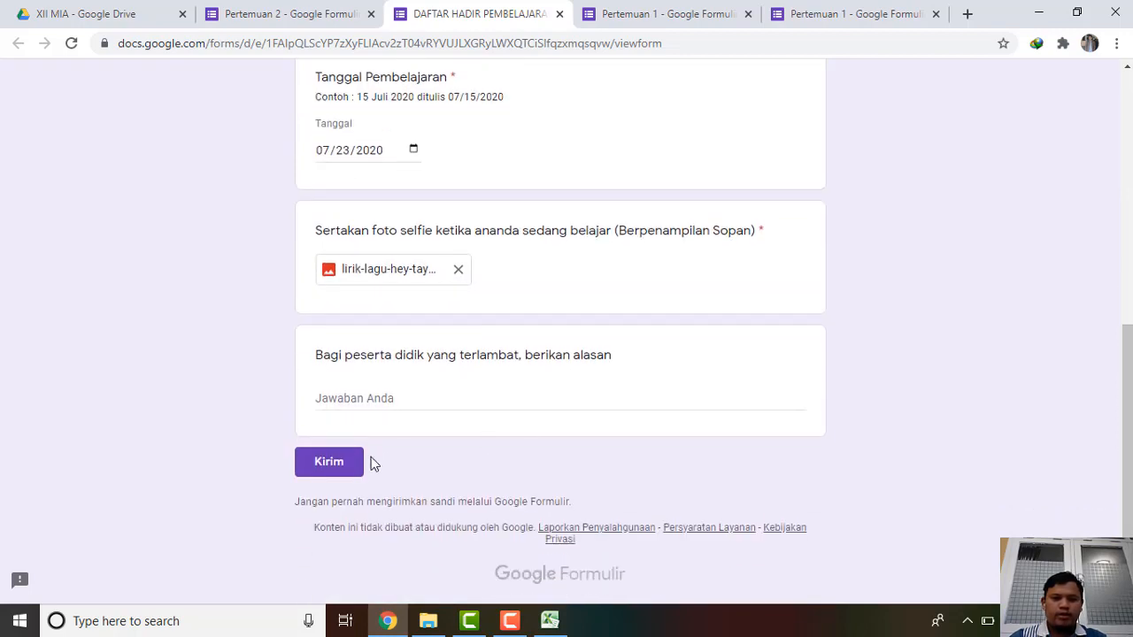
click(364, 396)
text(ke)
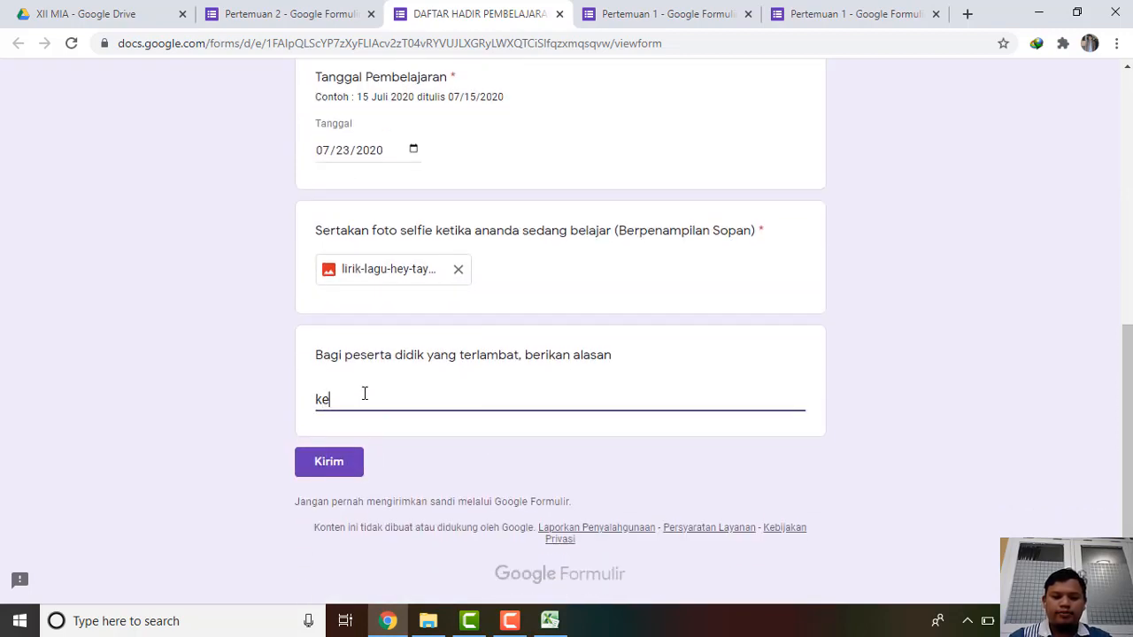
key(BackSpace)
text(tidak ada paket)
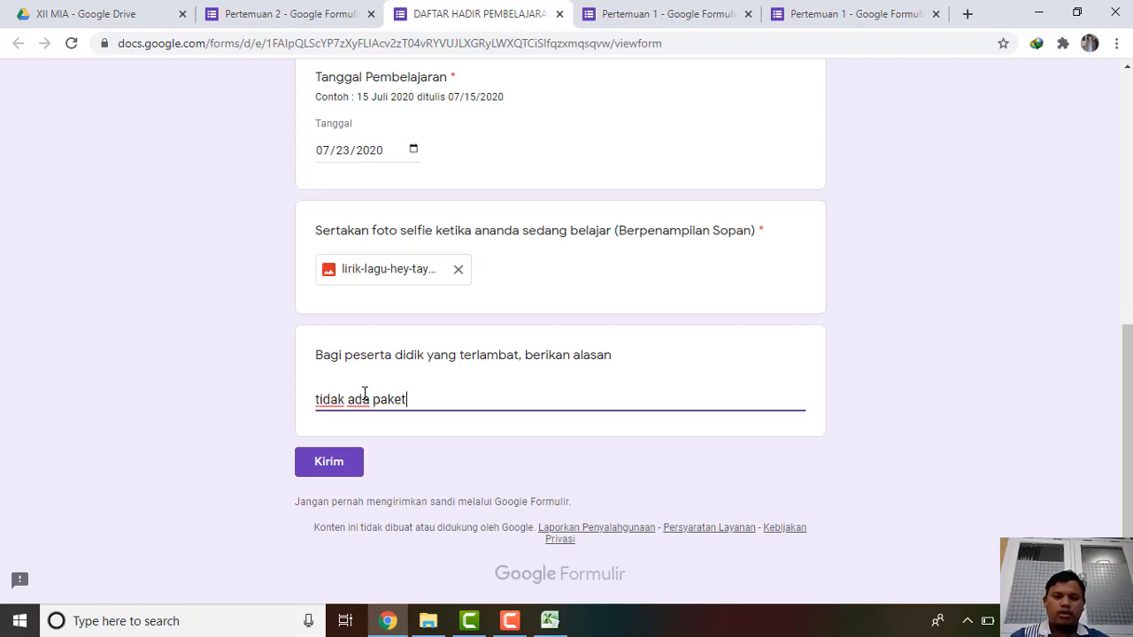
click(326, 462)
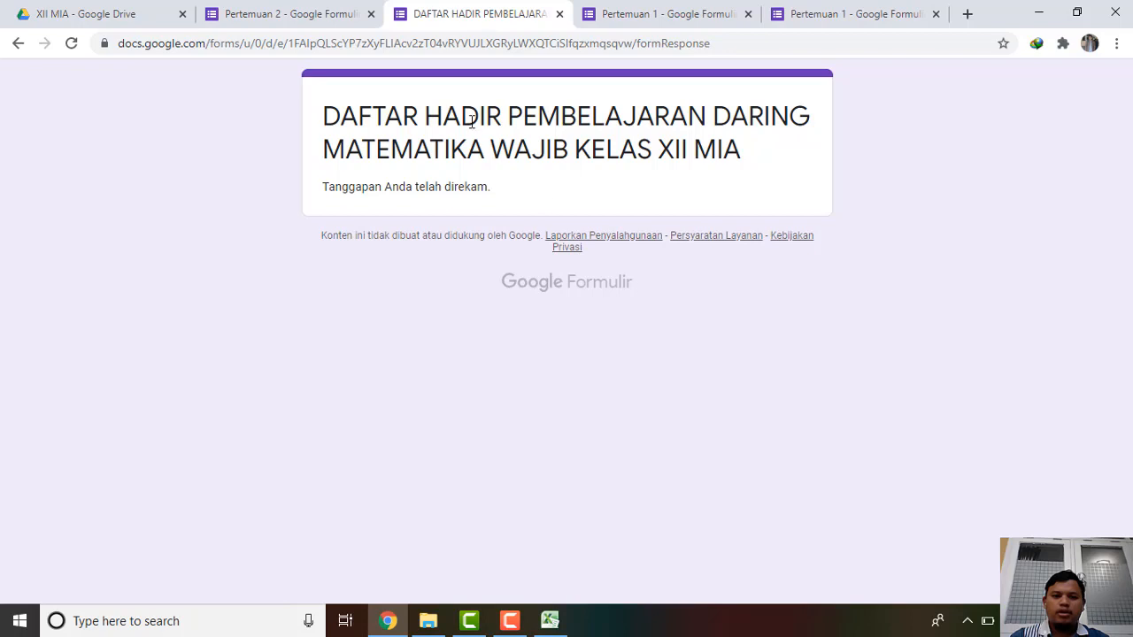
- Create a new spreadsheet named "Pertemuan 2 (Respons)" for the Pertemuan 2 form's responses and view the recorded entry
click(324, 14)
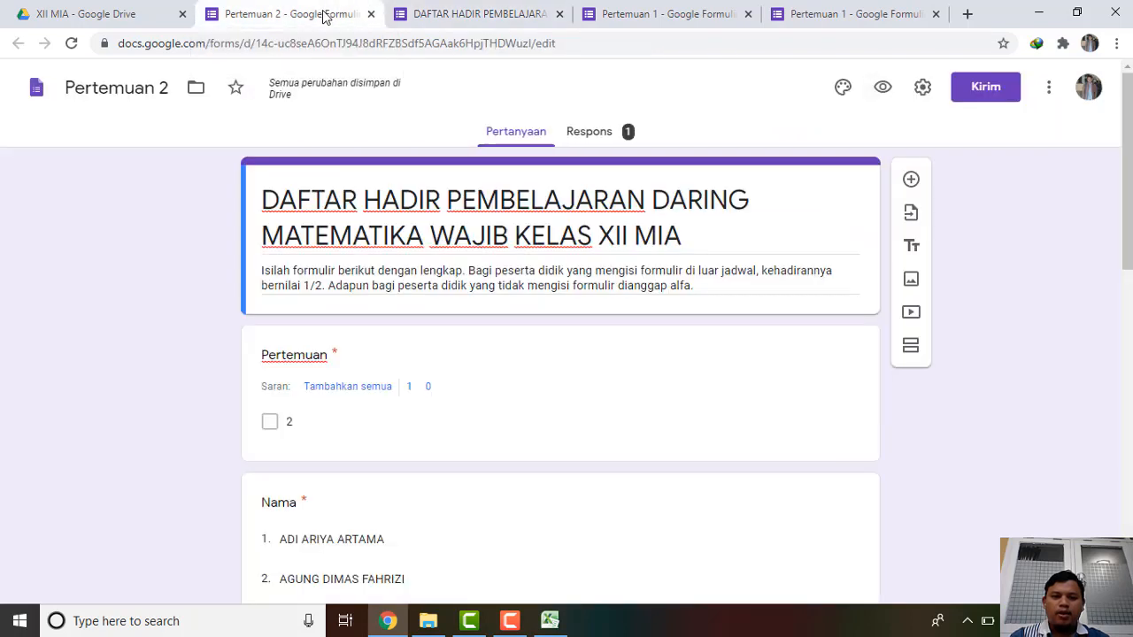
click(598, 132)
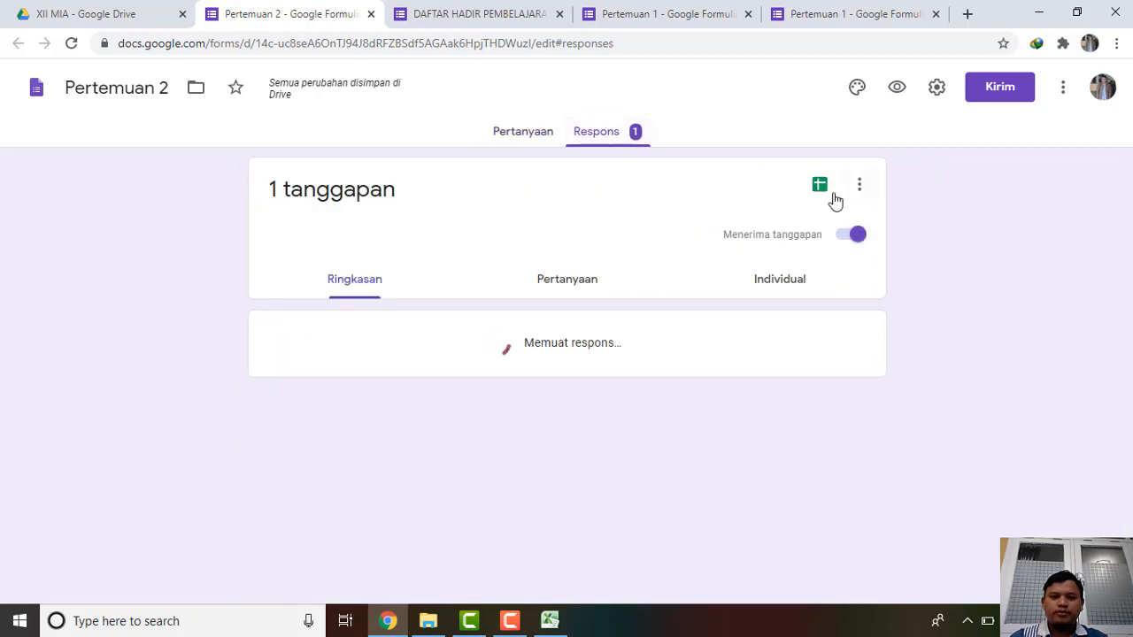
click(814, 186)
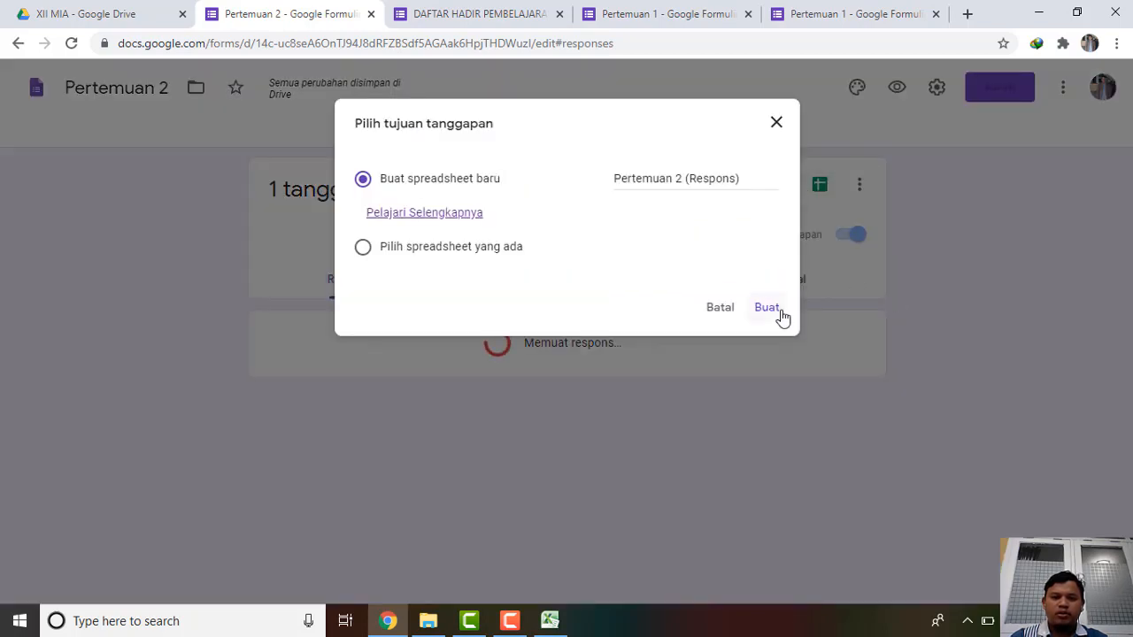
click(767, 308)
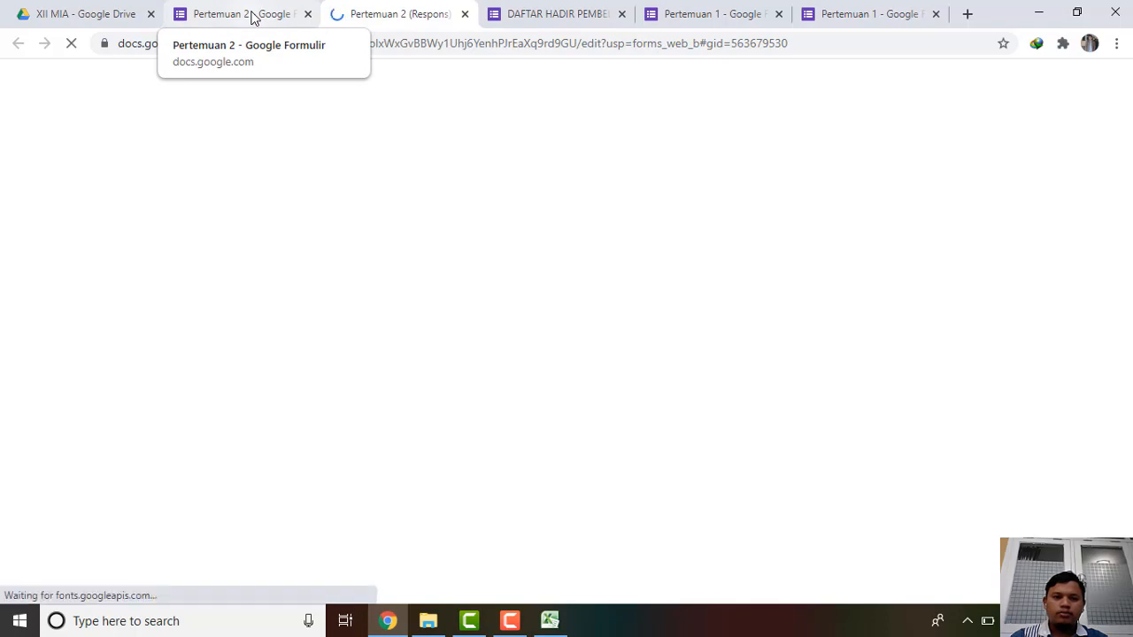
click(254, 18)
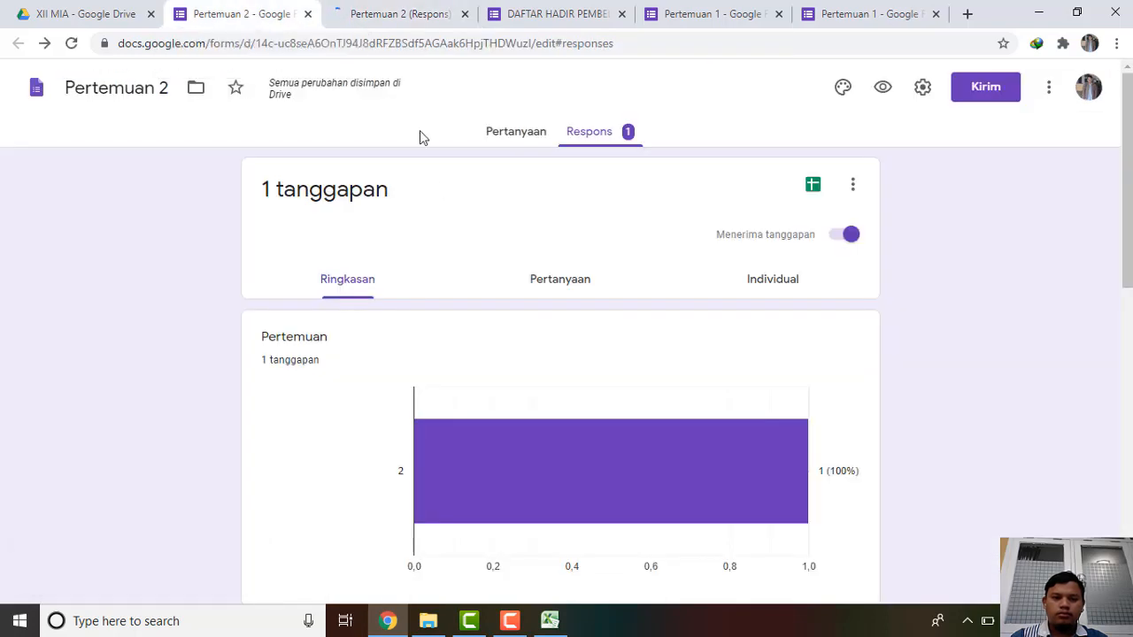
click(398, 16)
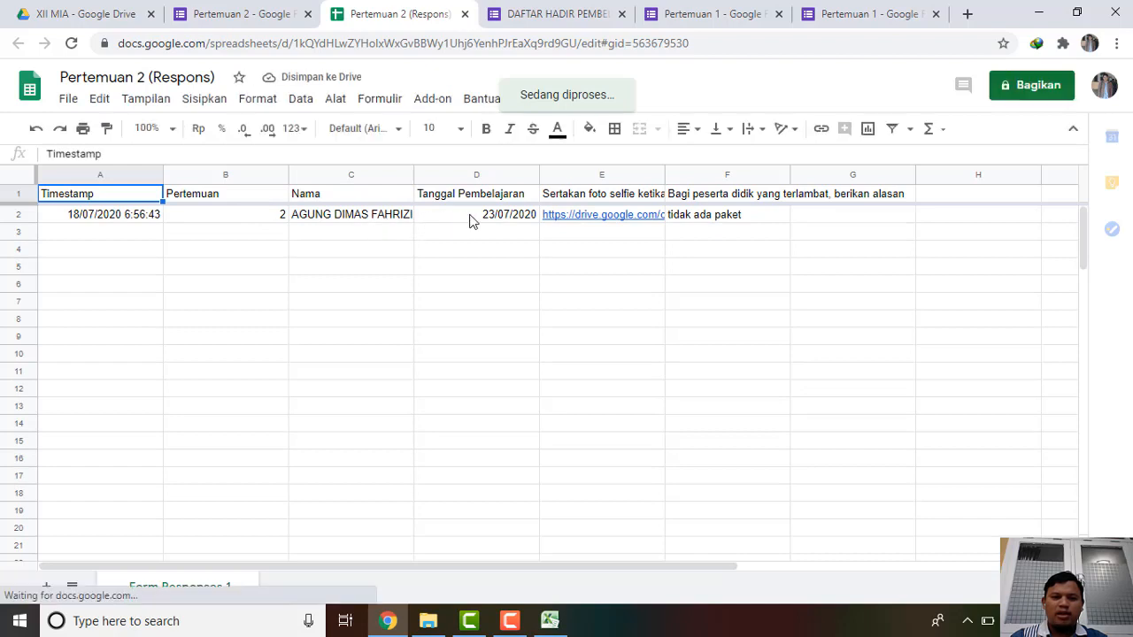
mouse_move(574, 221)
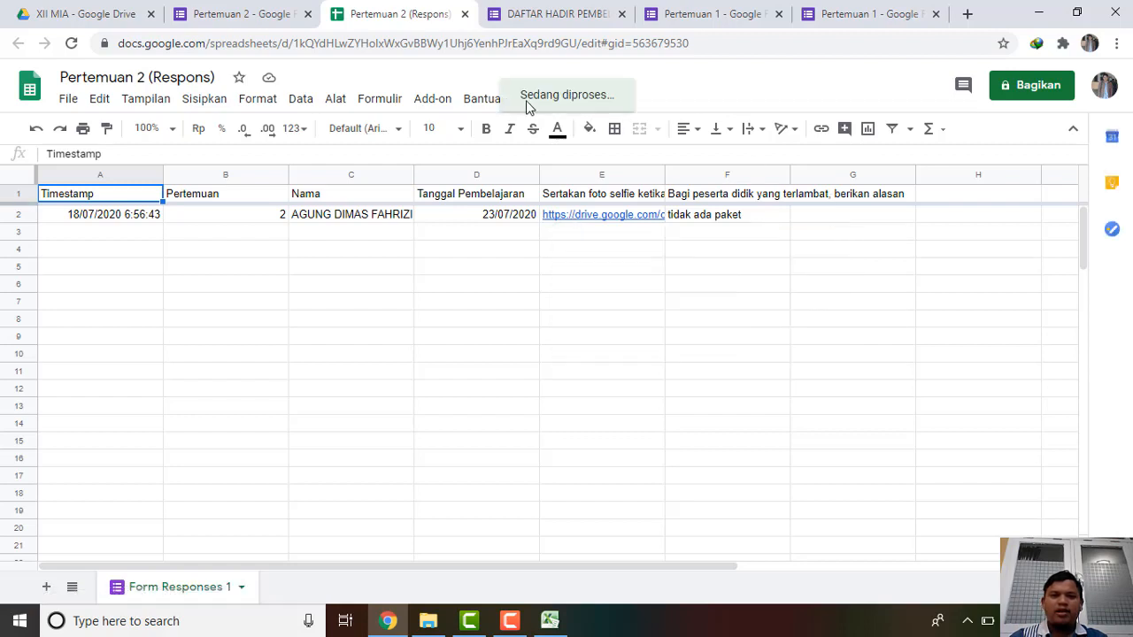
- Check the XII MIA folder in Drive and preview the Pertemuan 2 form again from its questions
click(83, 13)
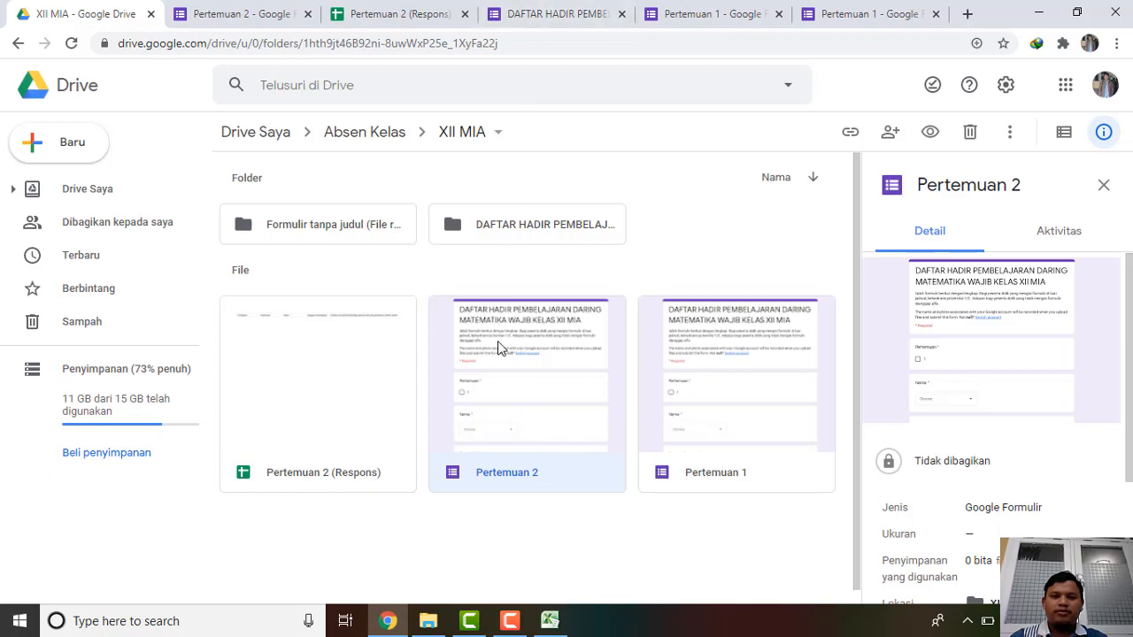
click(232, 14)
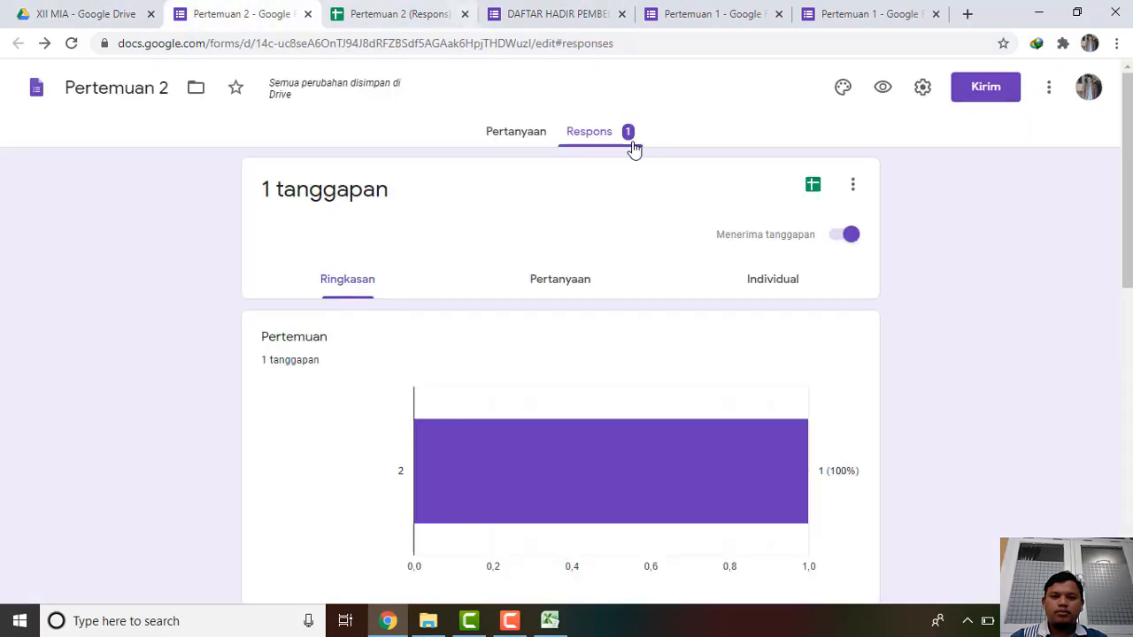
click(517, 138)
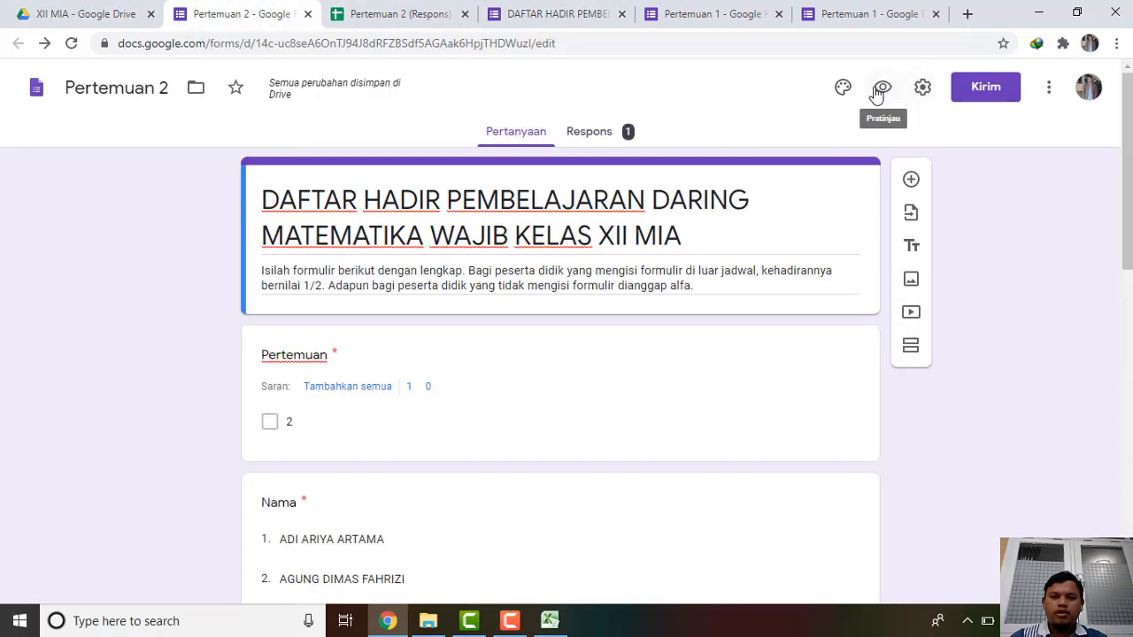
click(880, 88)
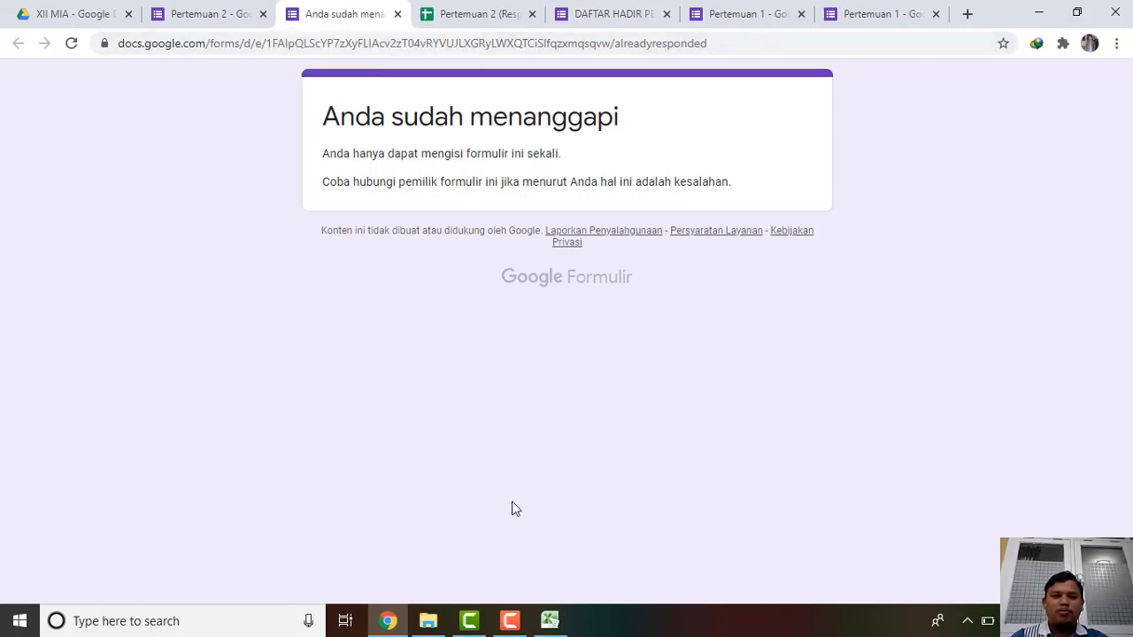
click(510, 620)
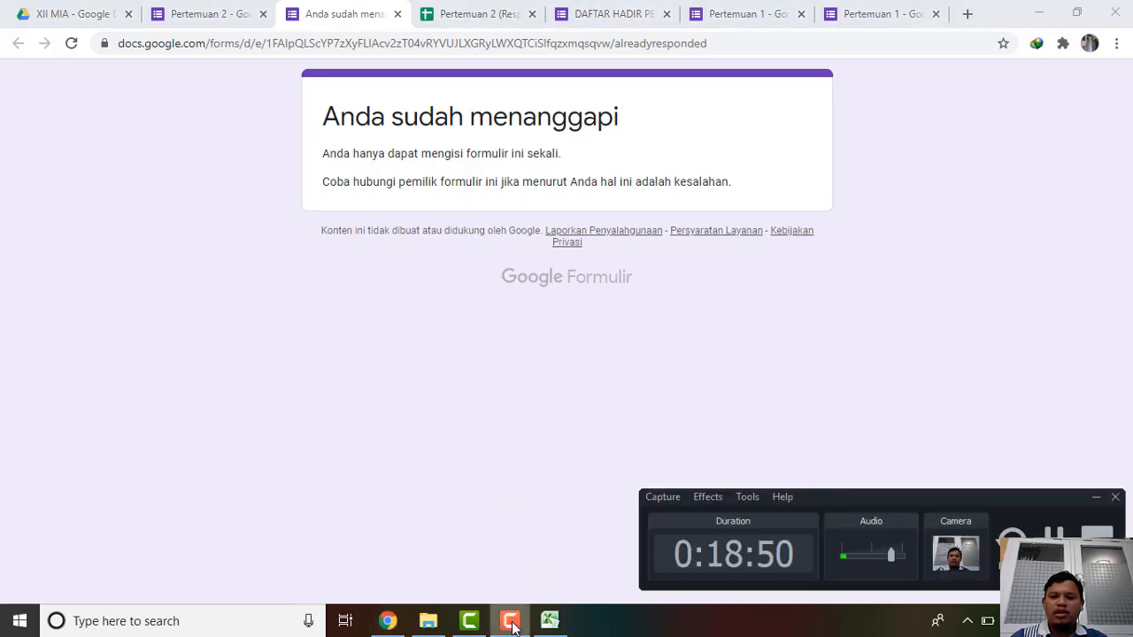